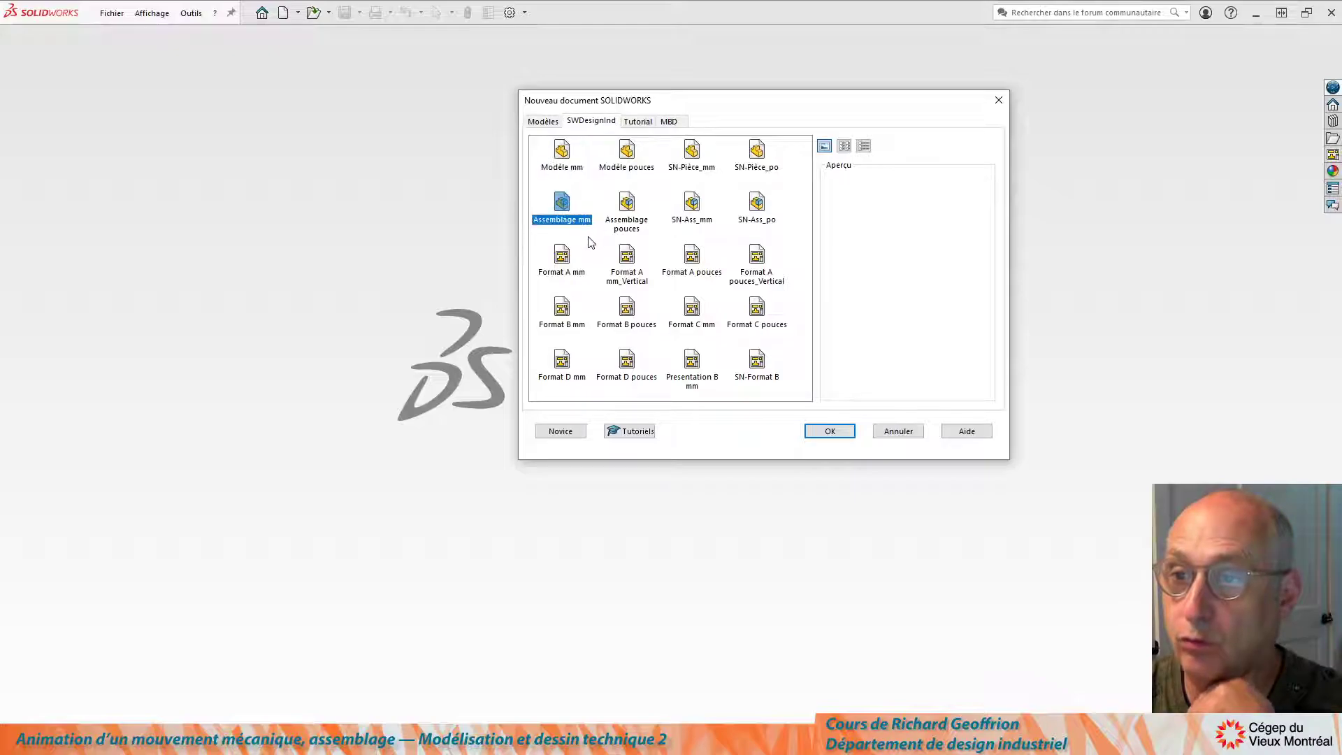
Create a new assembly from the Assemblage mm template and insert supportcanadien.SLDPRT fixed at the assembly origin
left_click(833, 431)
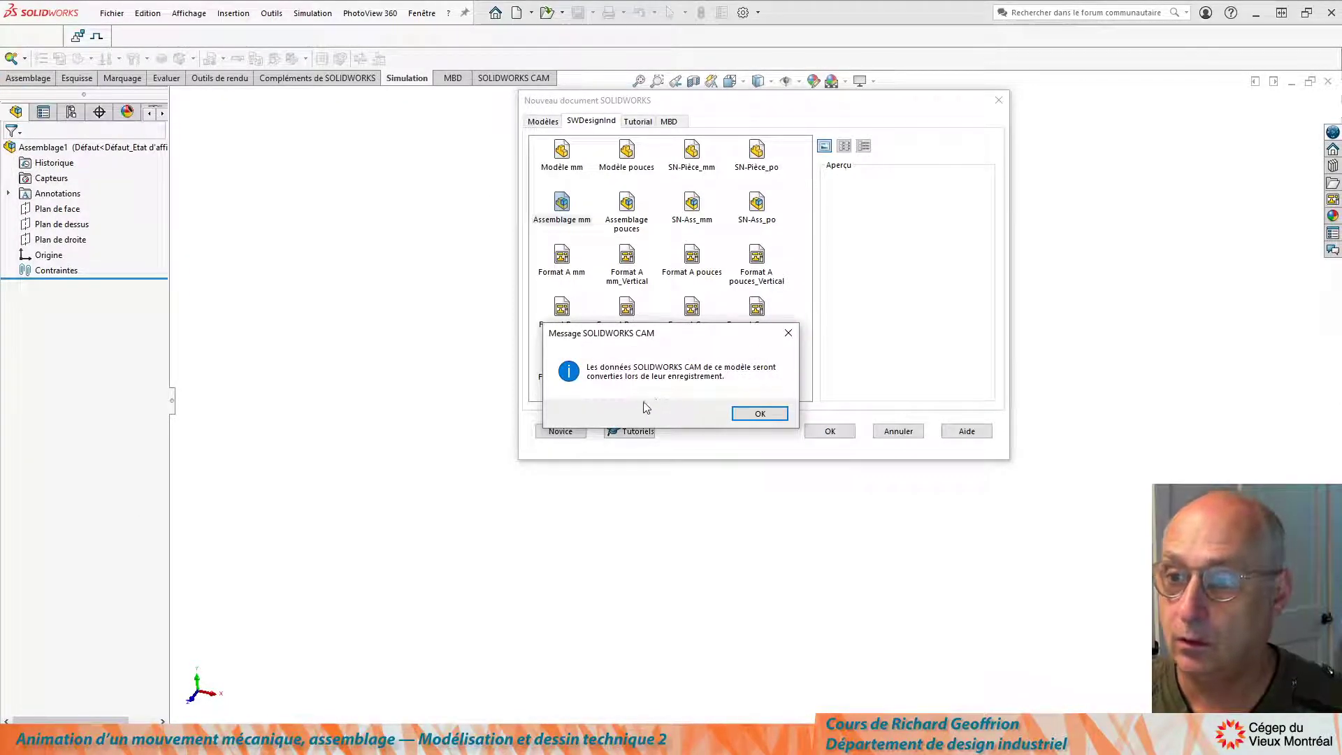
left_click(748, 414)
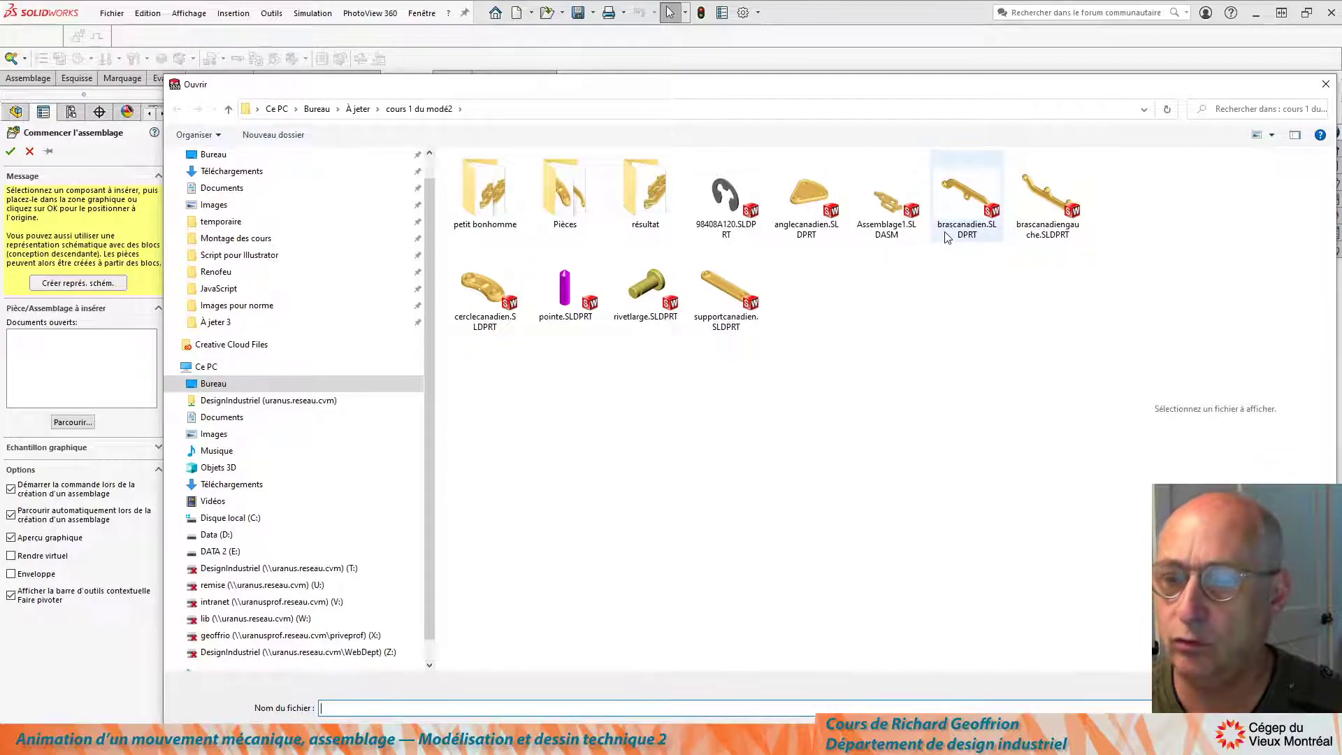
left_click(728, 289)
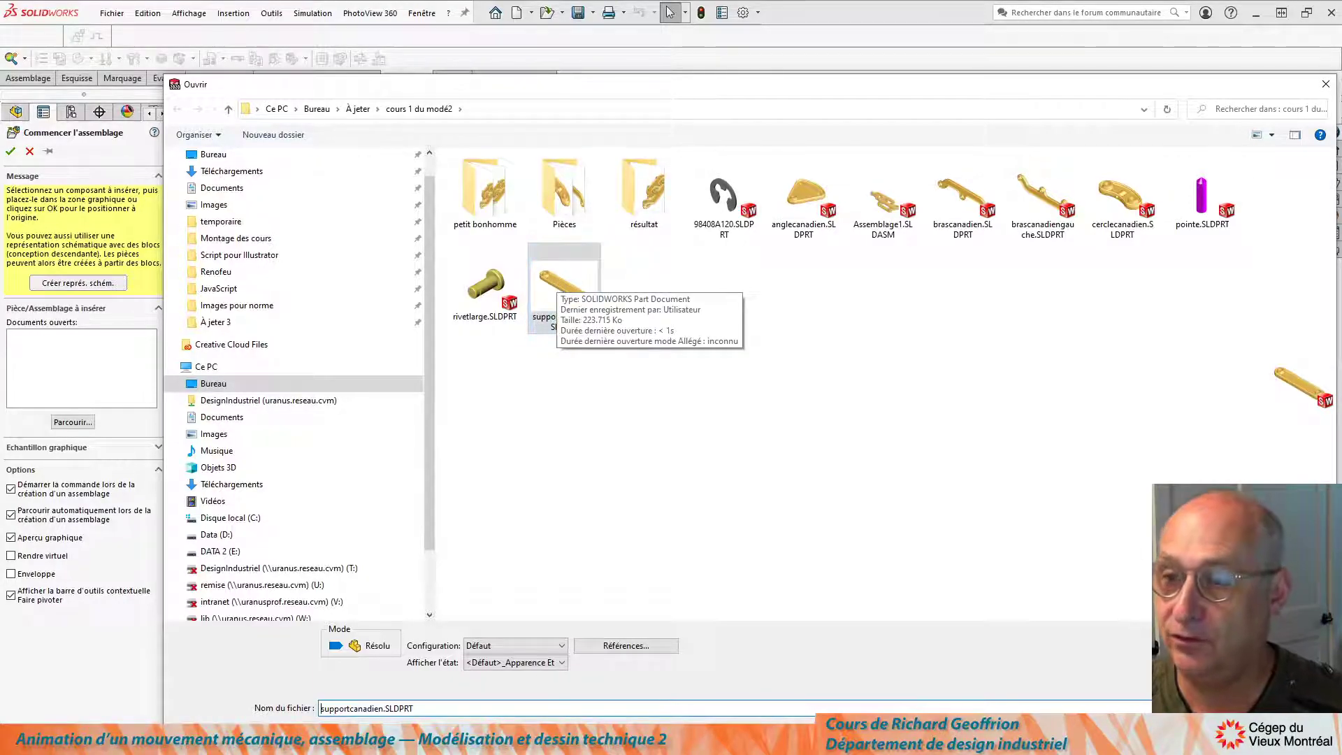
key("Return")
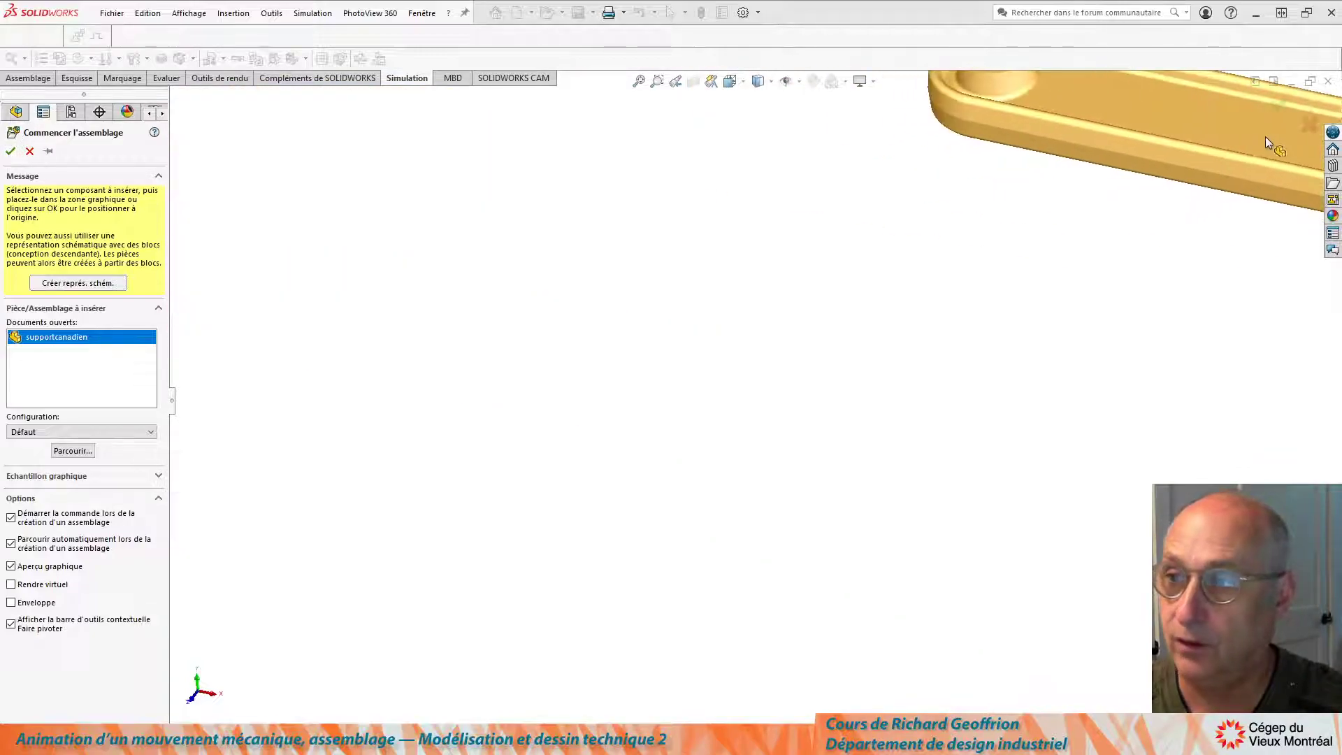
left_click(1283, 109)
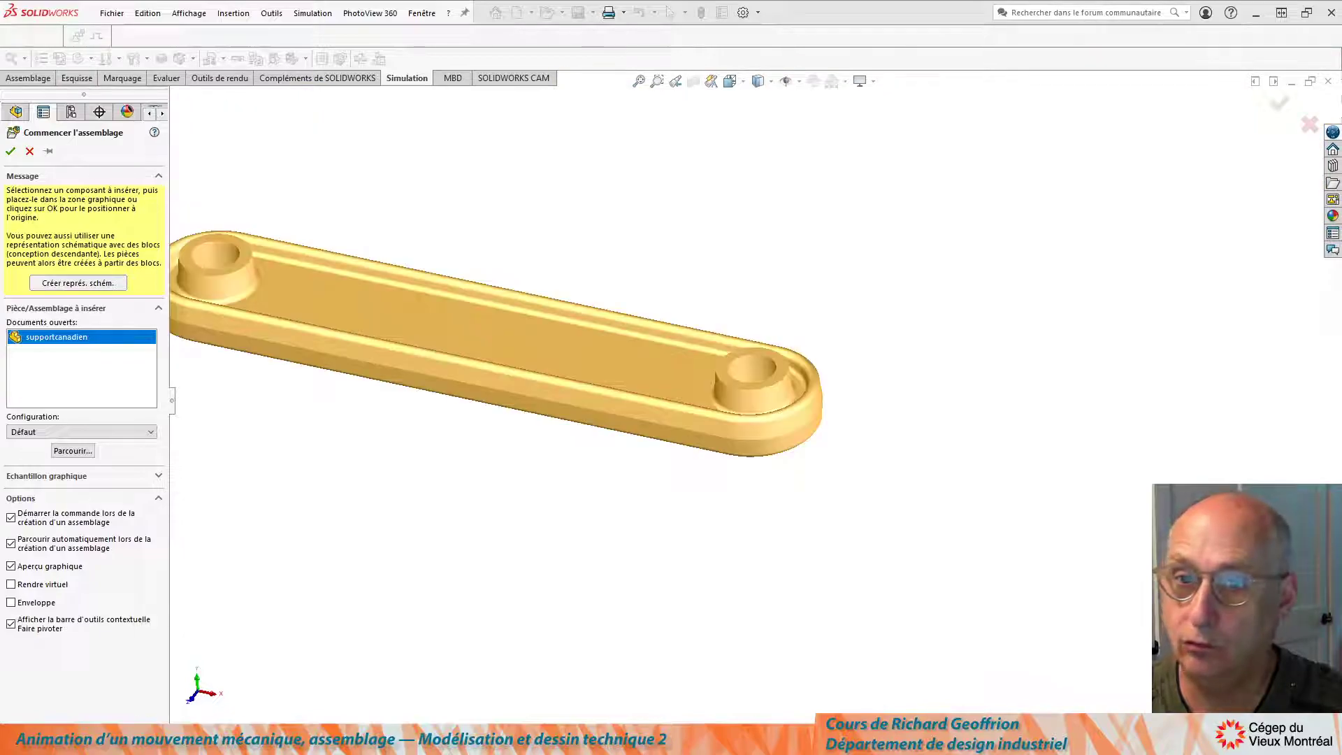
left_click(11, 152)
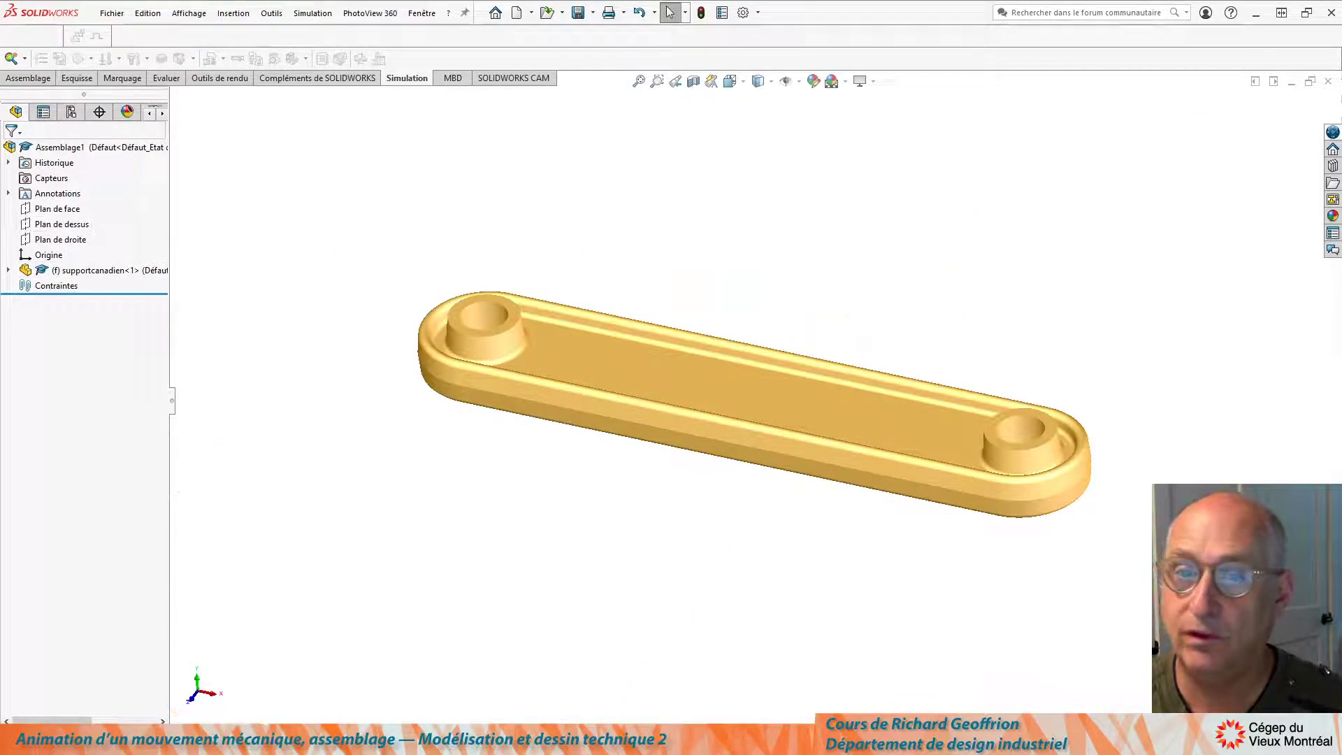
Compare the support part's Droite plane with the assembly's Plan de droite
left_click(9, 271)
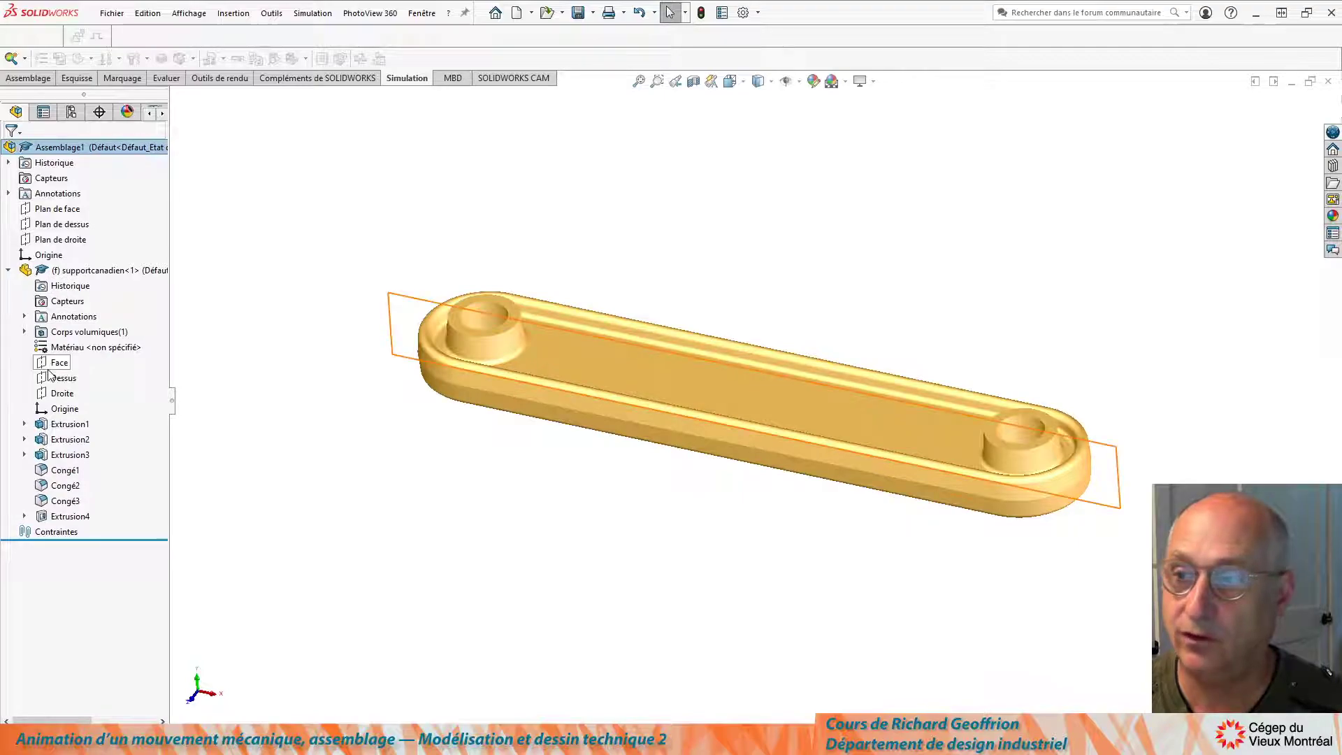
left_click(61, 394)
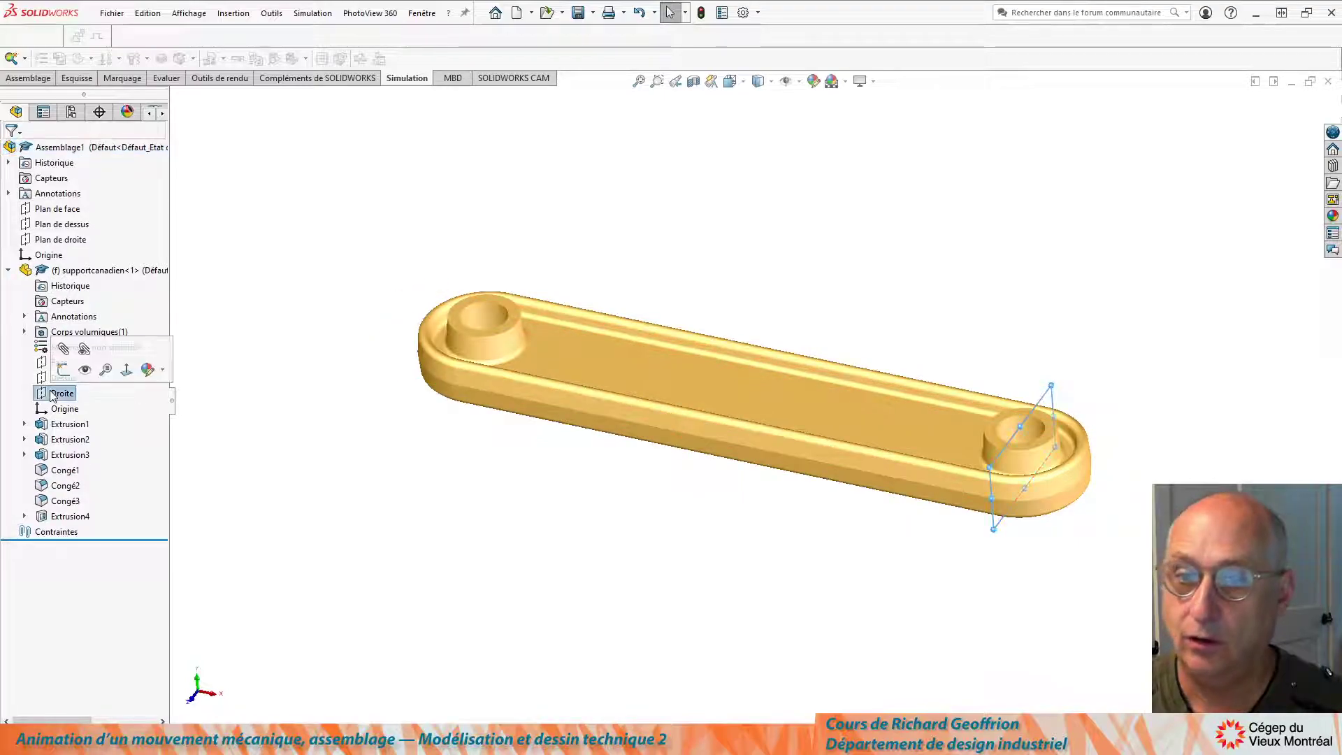
left_click(50, 240, "ctrl")
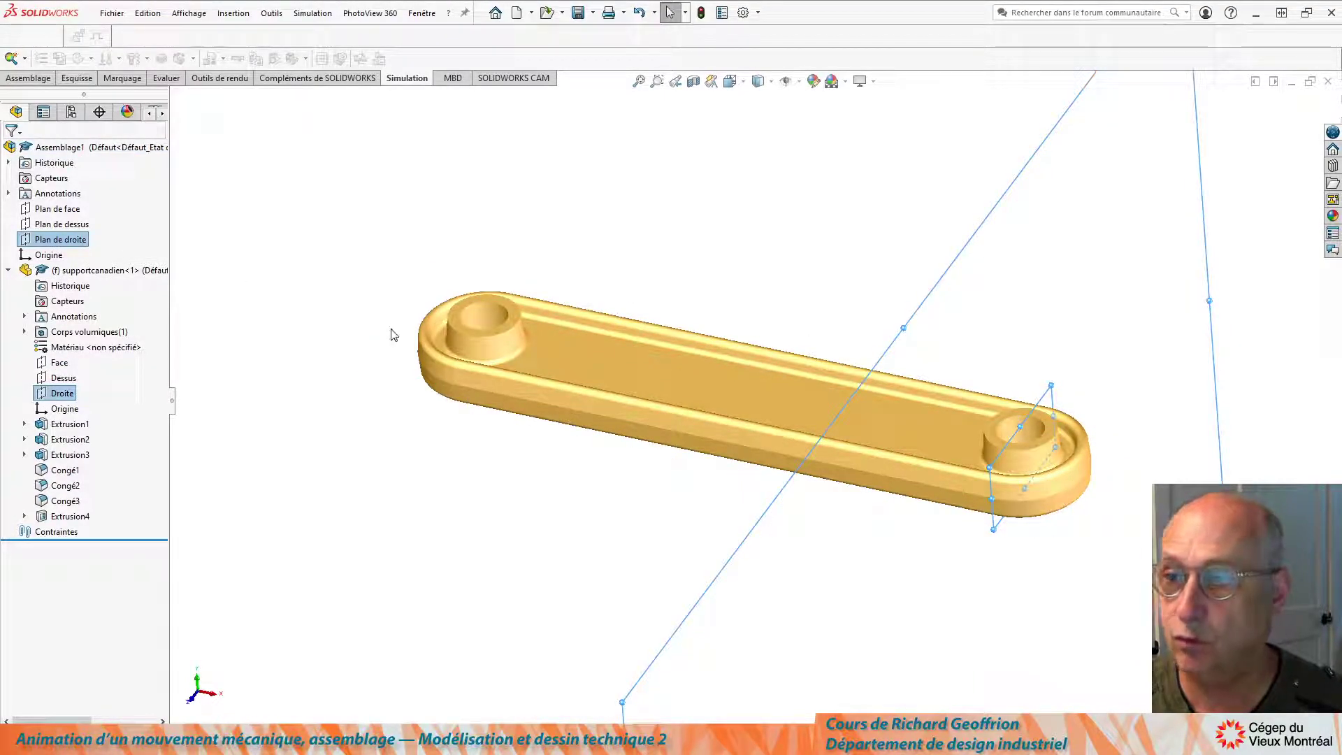
left_click(321, 230)
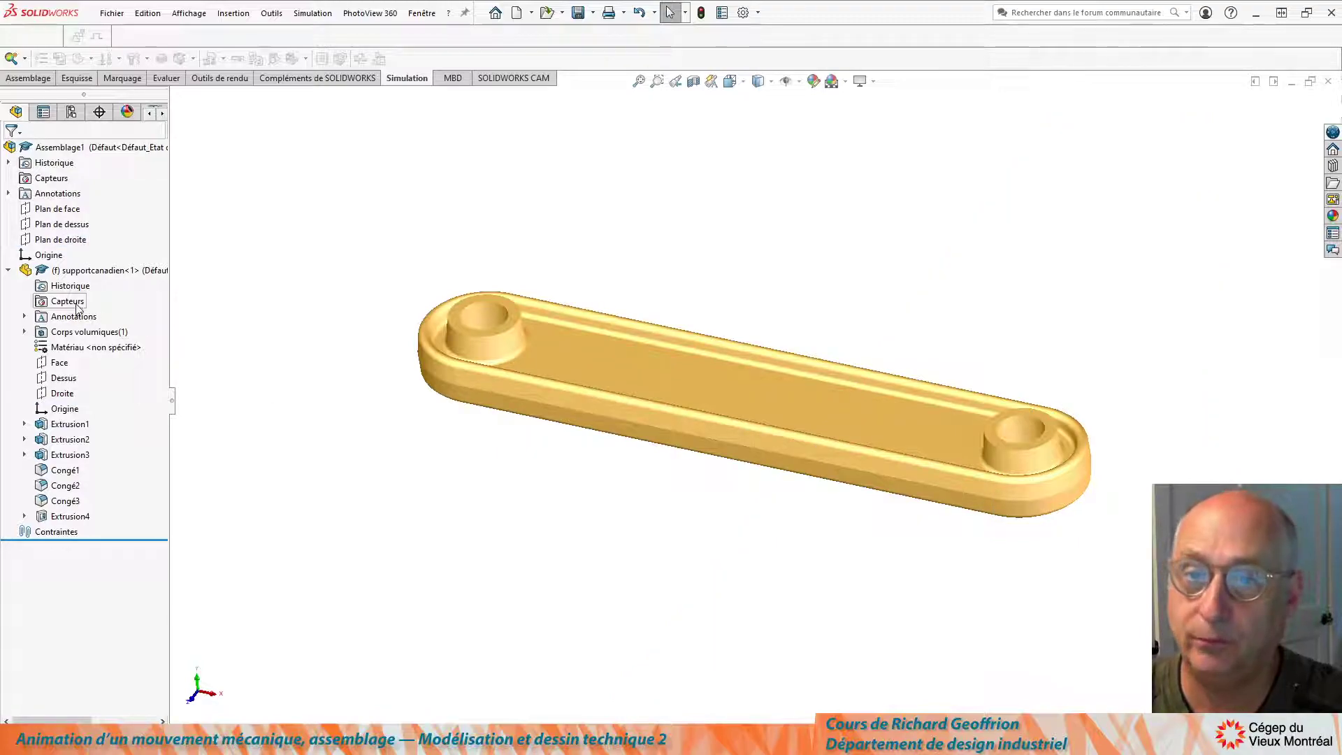
left_click(9, 271)
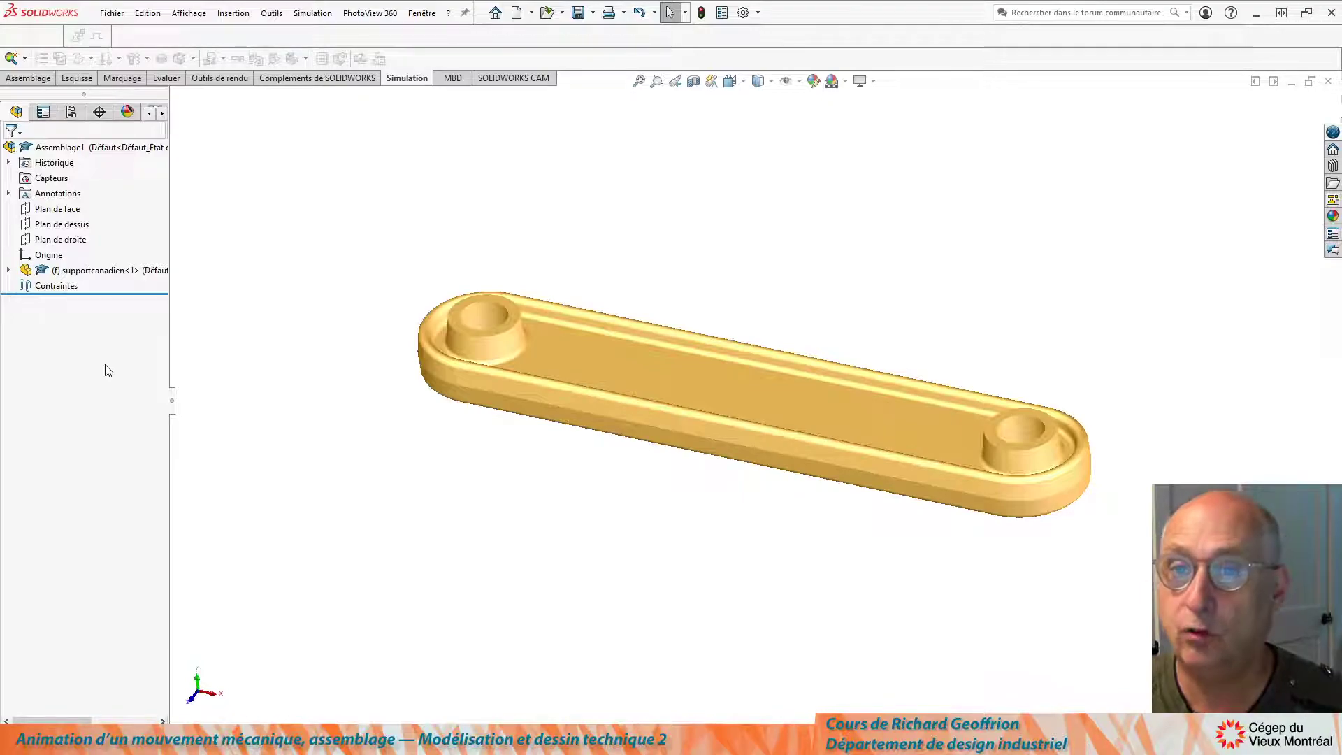
Insert the anglecanadien.SLDPRT component and place it in free space above the support
key("i")
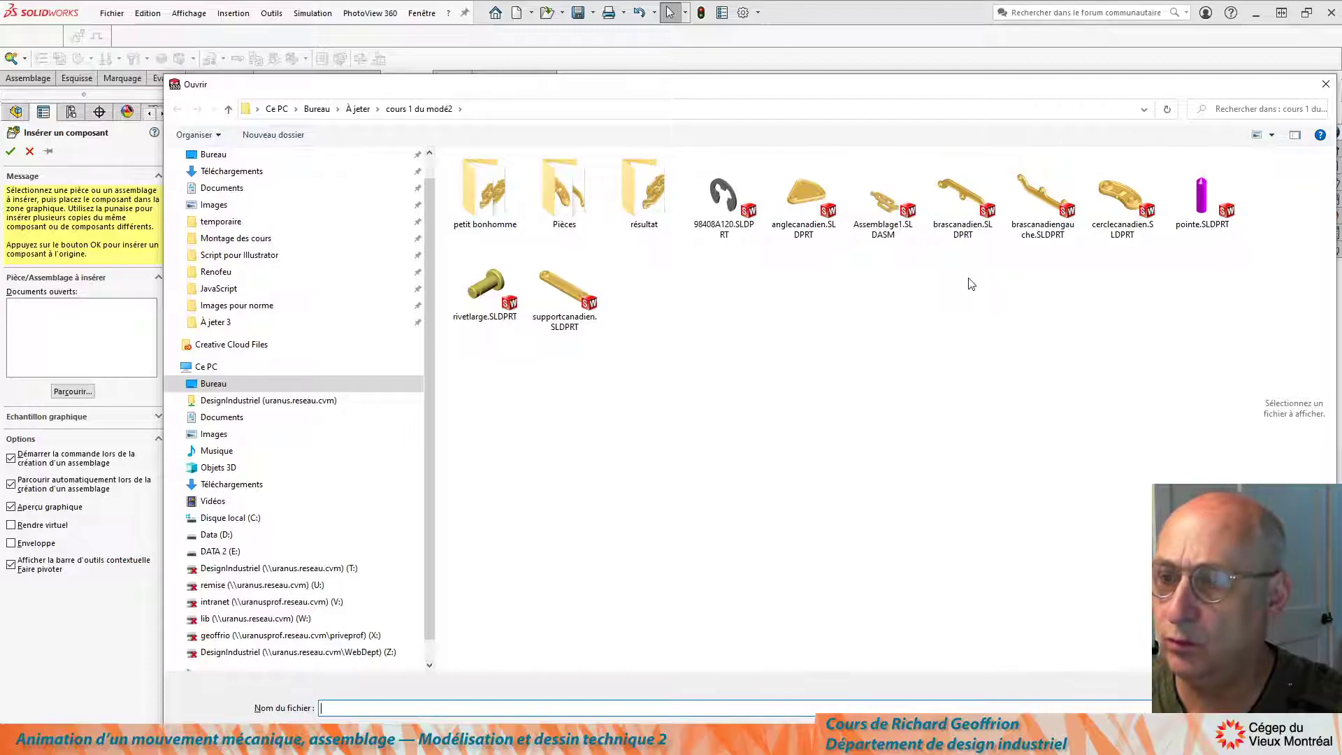
left_click(804, 192)
double_click(804, 192)
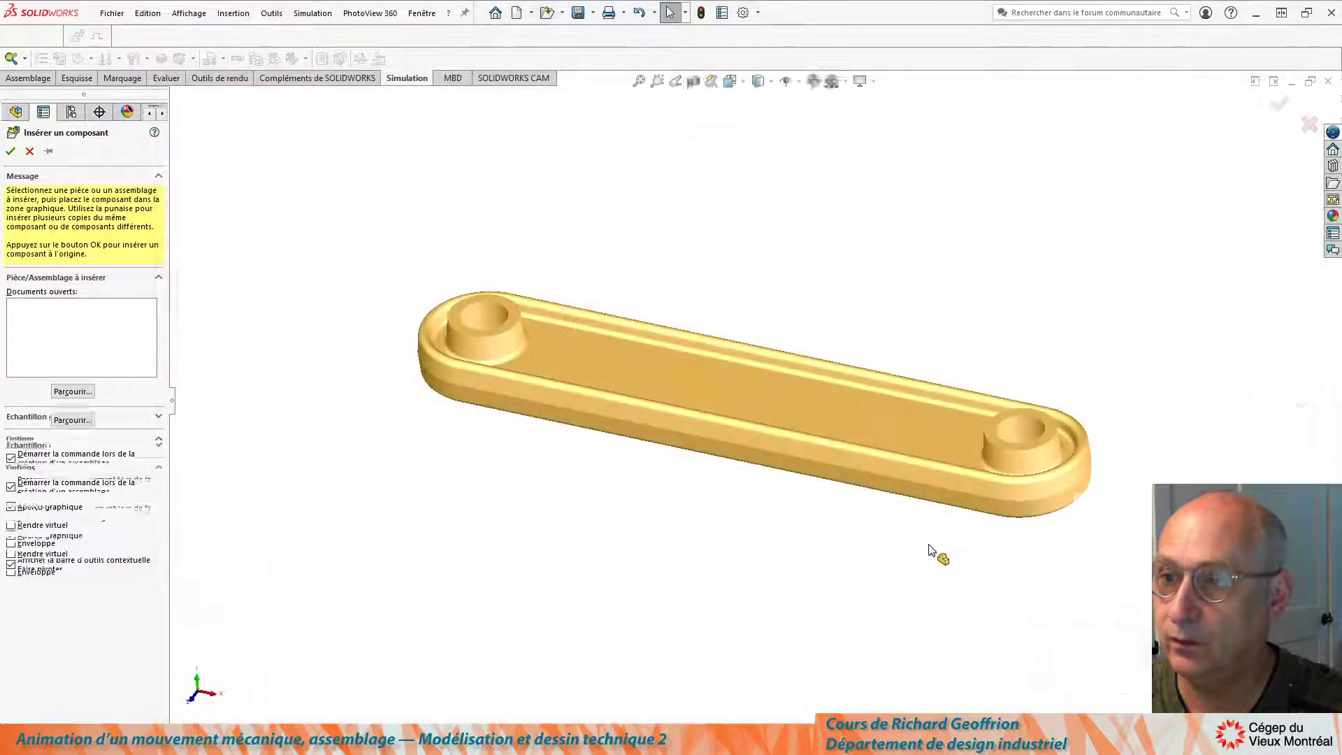
left_click(1023, 240)
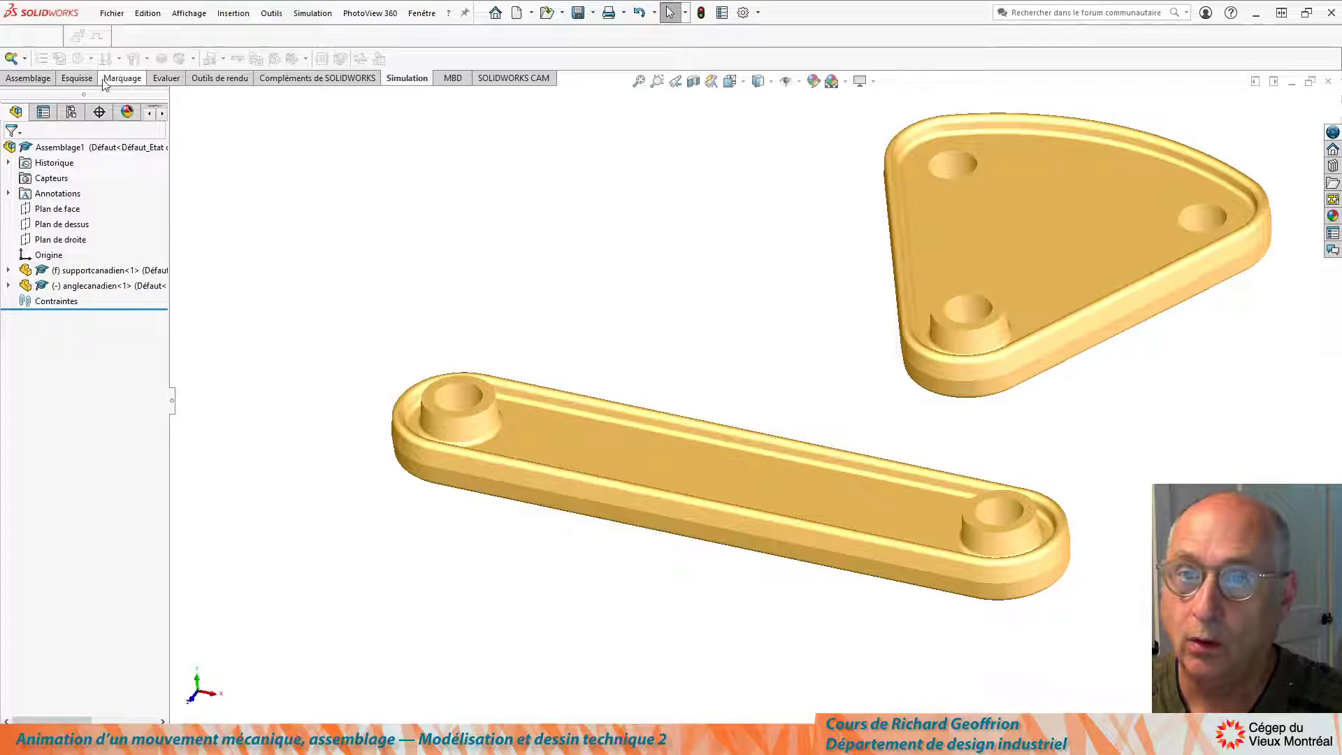
left_click(29, 78)
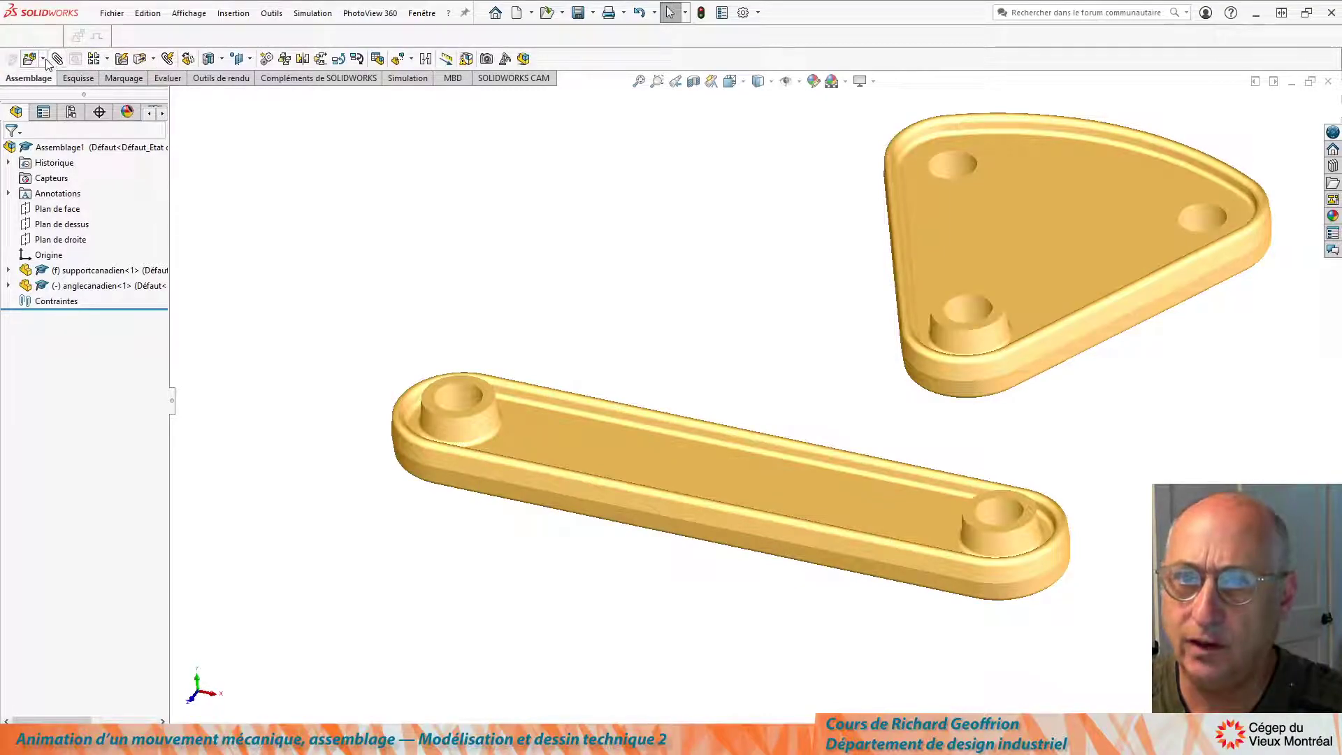
left_click(44, 61)
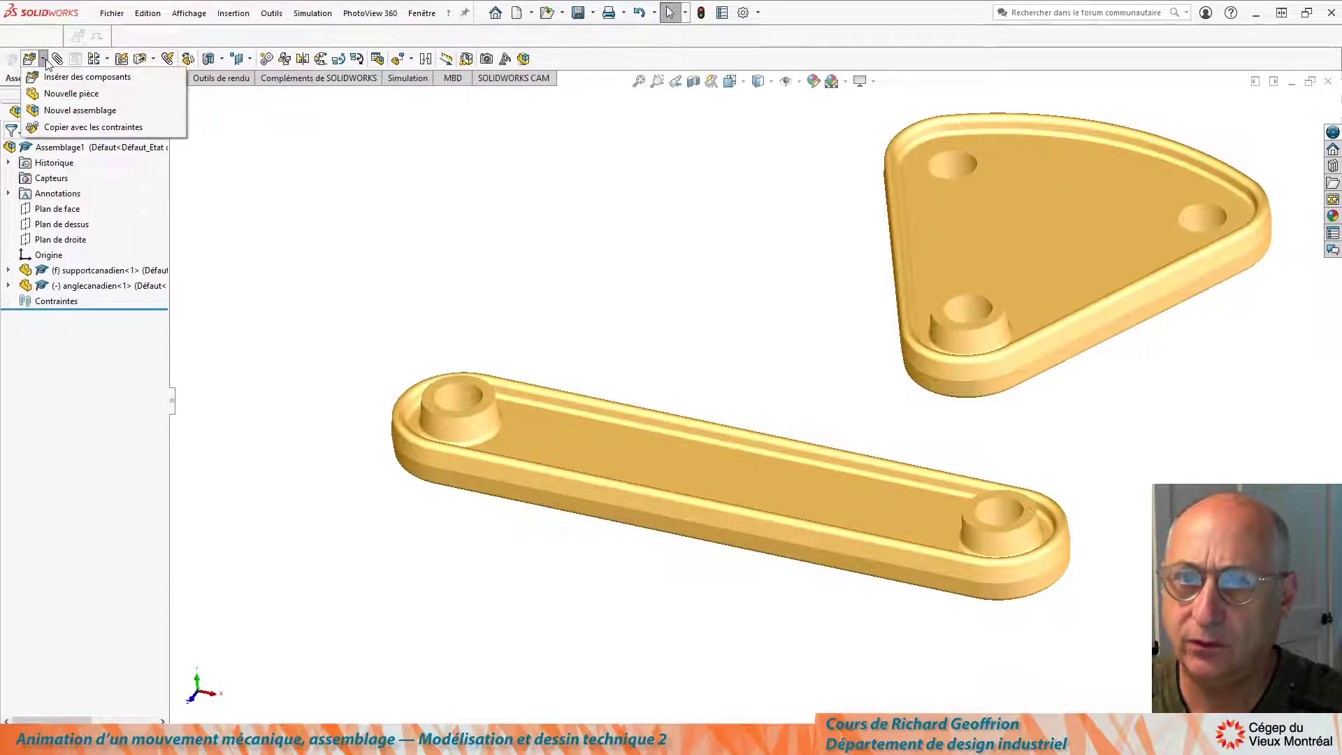
left_click(72, 83)
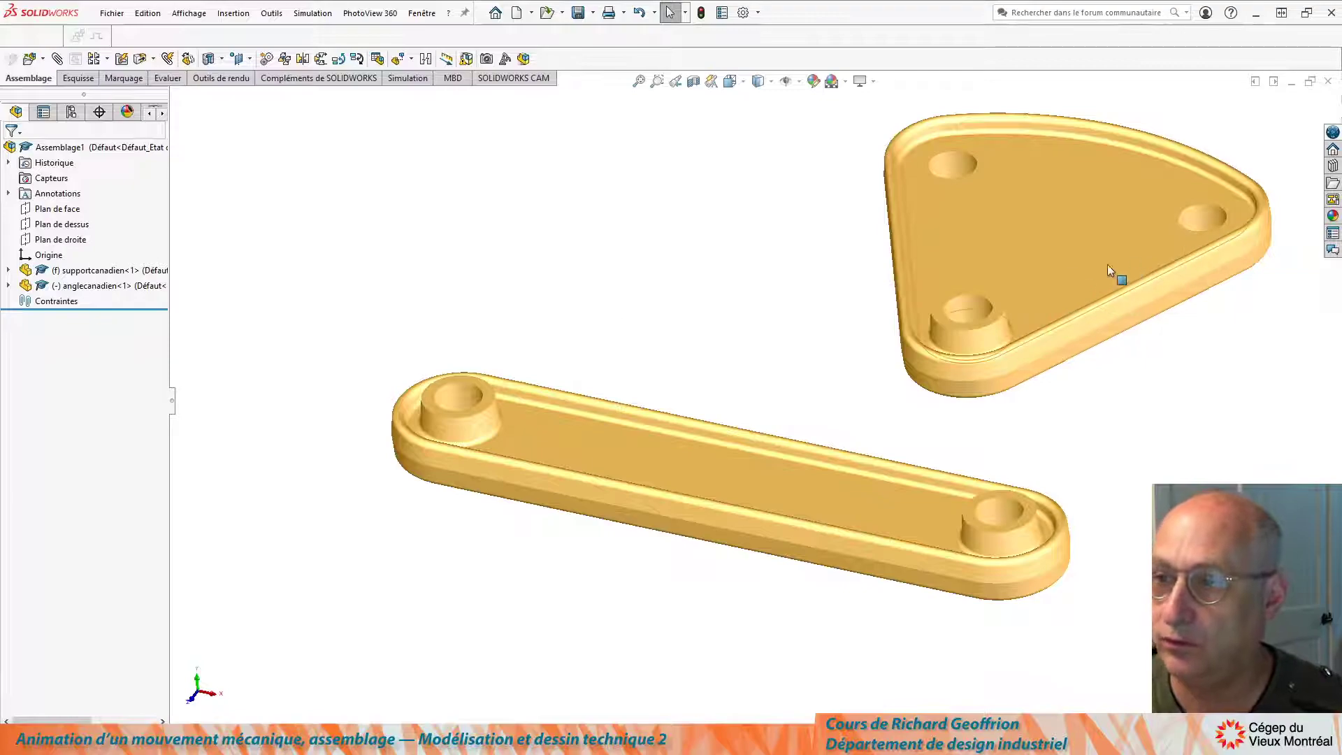
Make two copies of the anglecanadien plate, mating a hole of each onto one of the support's two end bosses
left_click_drag(980, 296, 854, 262, "alt")
left_click(673, 250)
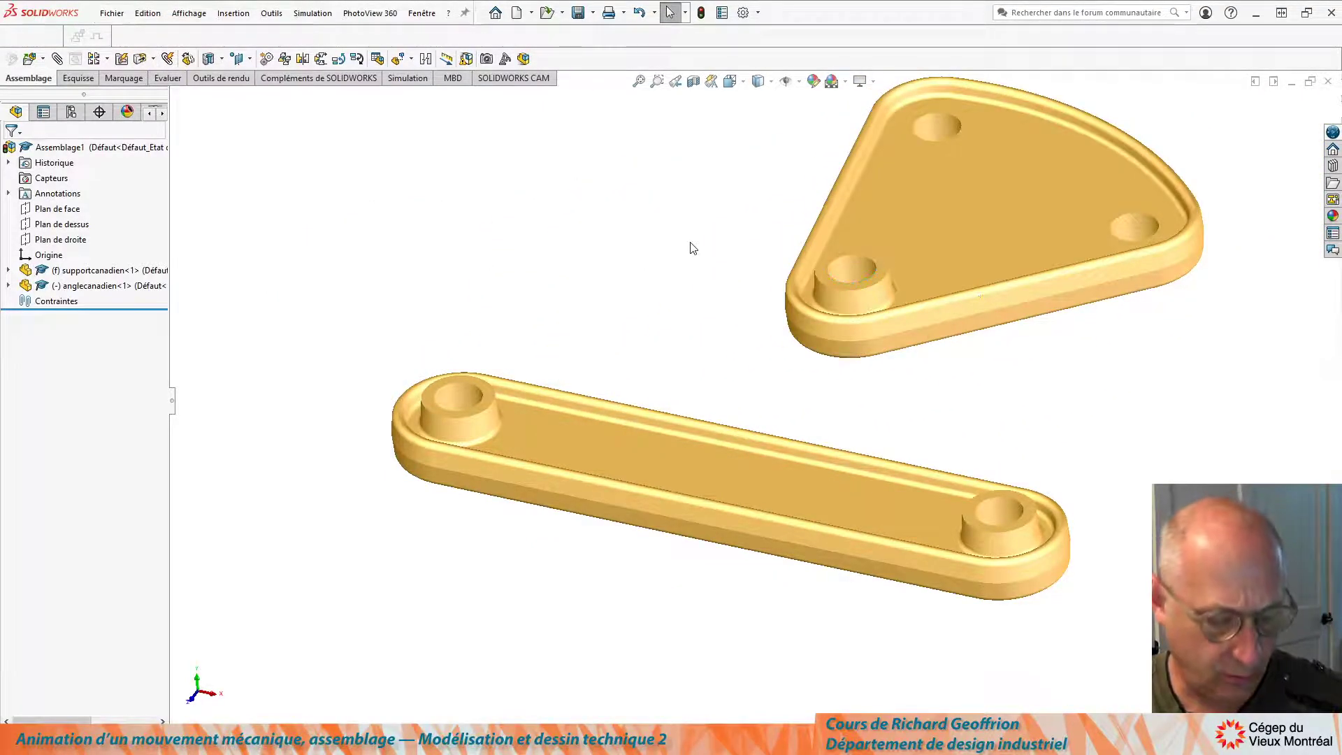
left_click_drag(871, 261, 463, 393, "alt")
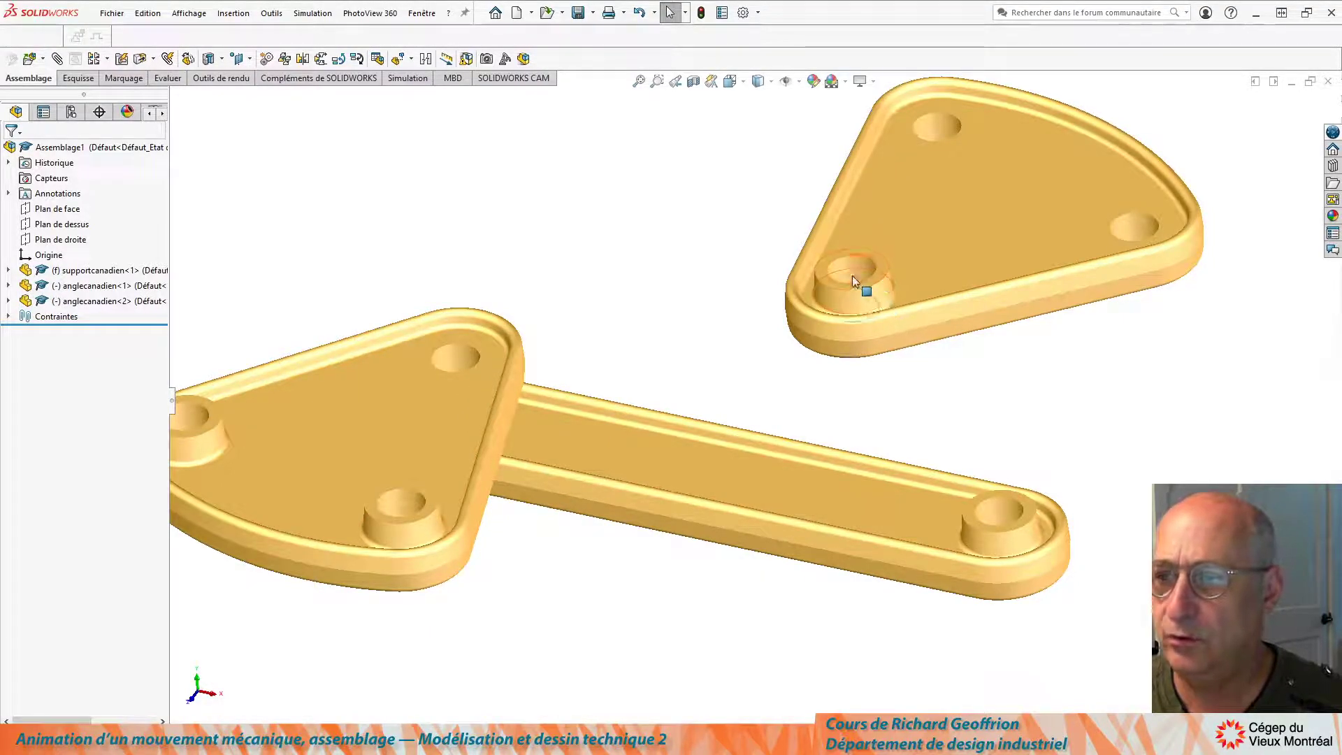
left_click_drag(845, 283, 988, 500, "ctrl")
Delete the original unmated anglecanadien plate from the assembly
left_click(992, 210)
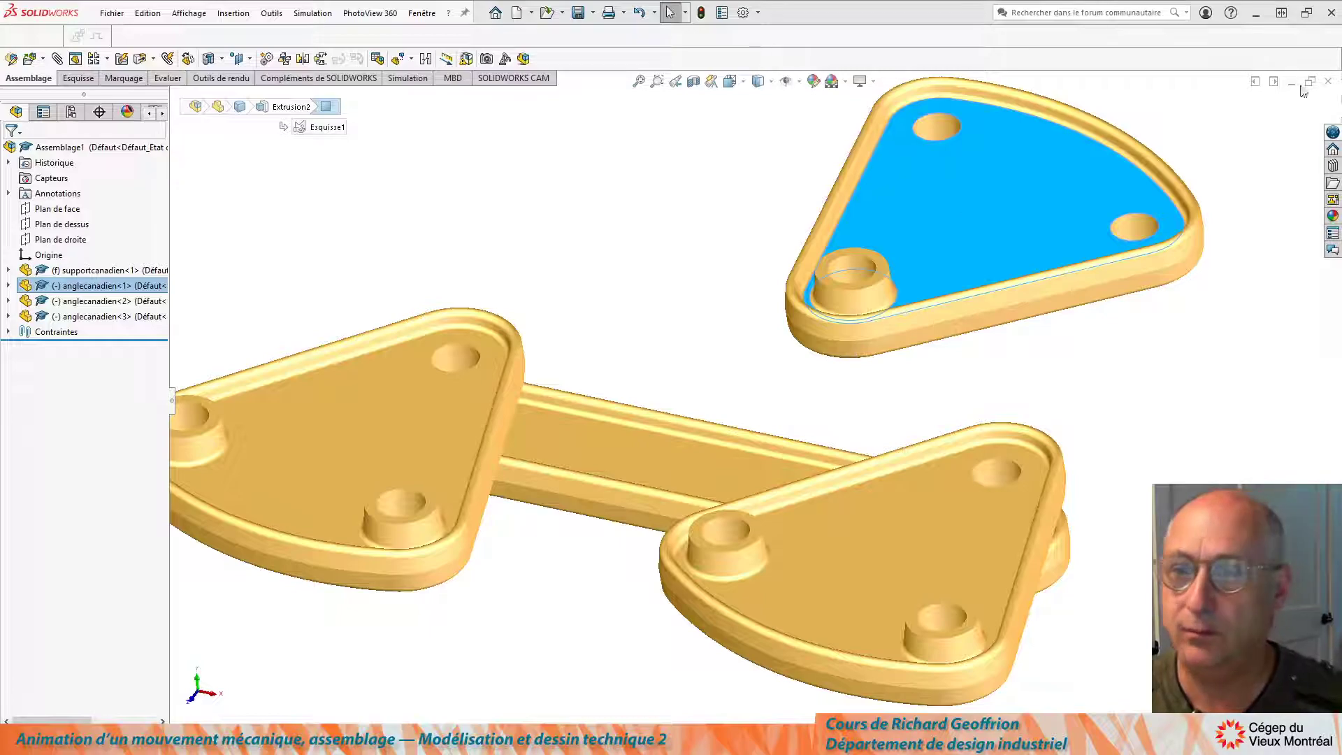
key("Escape")
left_click(979, 186)
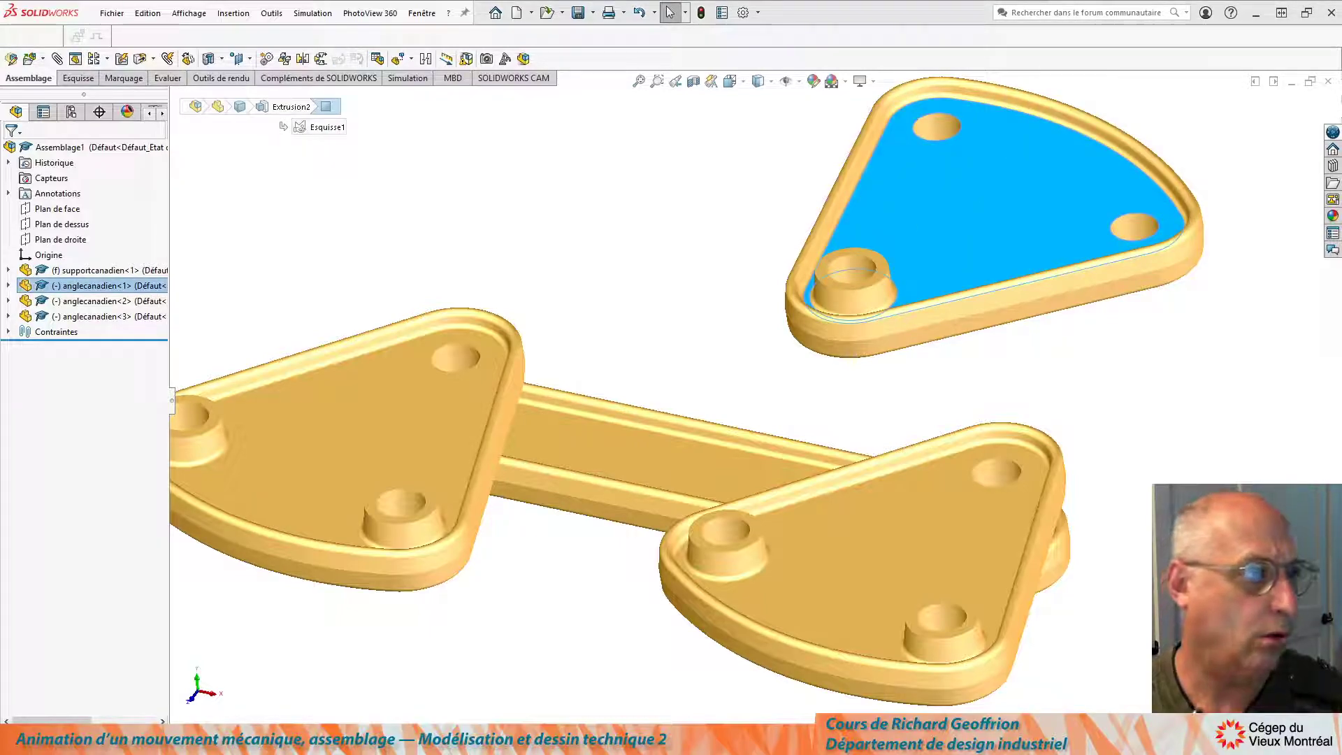
key("Delete")
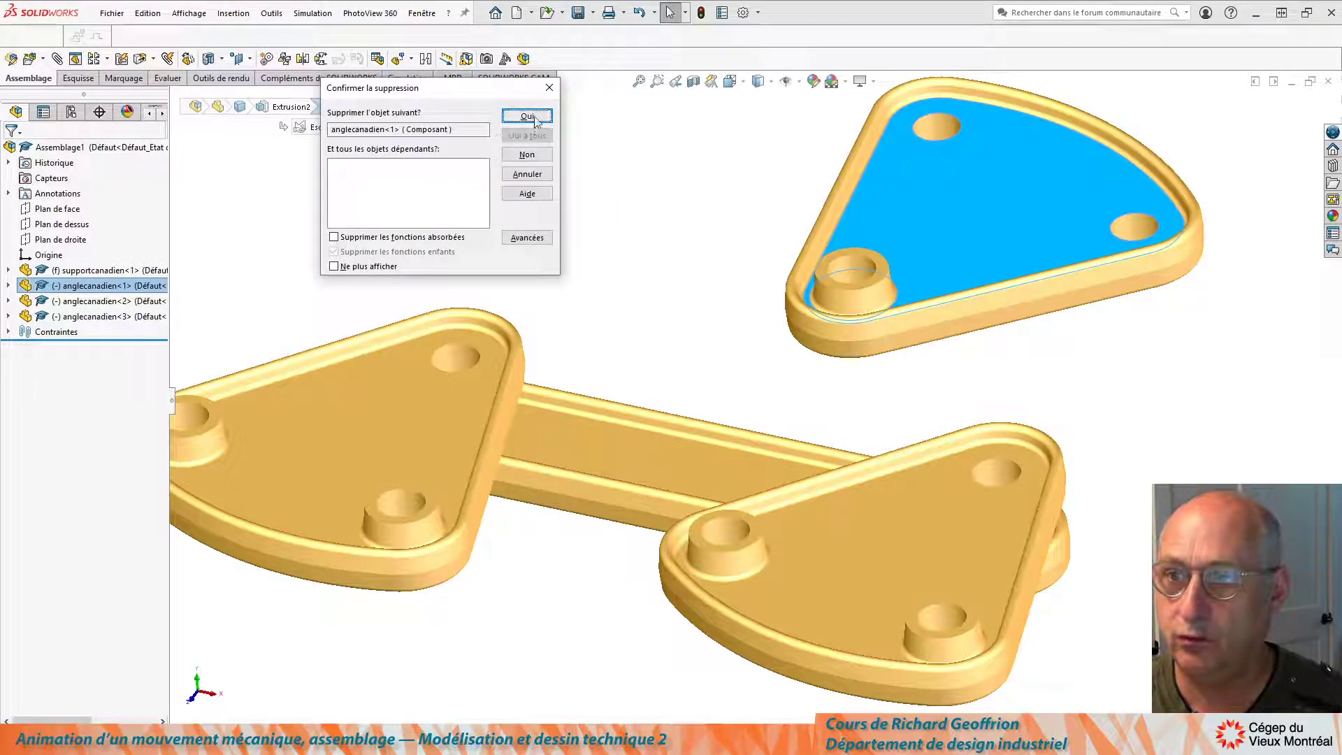
left_click(528, 115)
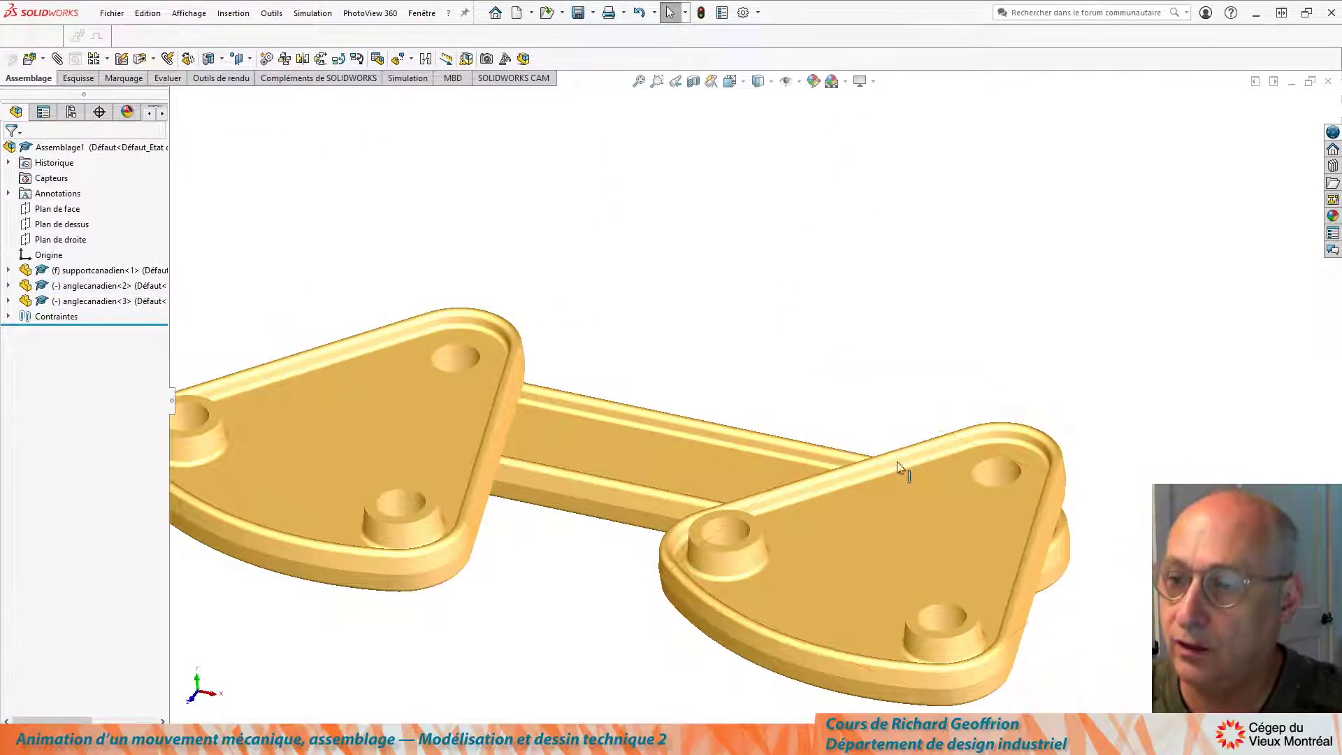
Swing both anglecanadien plates around the support's bosses so they lie in the same direction along the support
left_click_drag(890, 518, 1091, 483)
left_click_drag(407, 437, 795, 323)
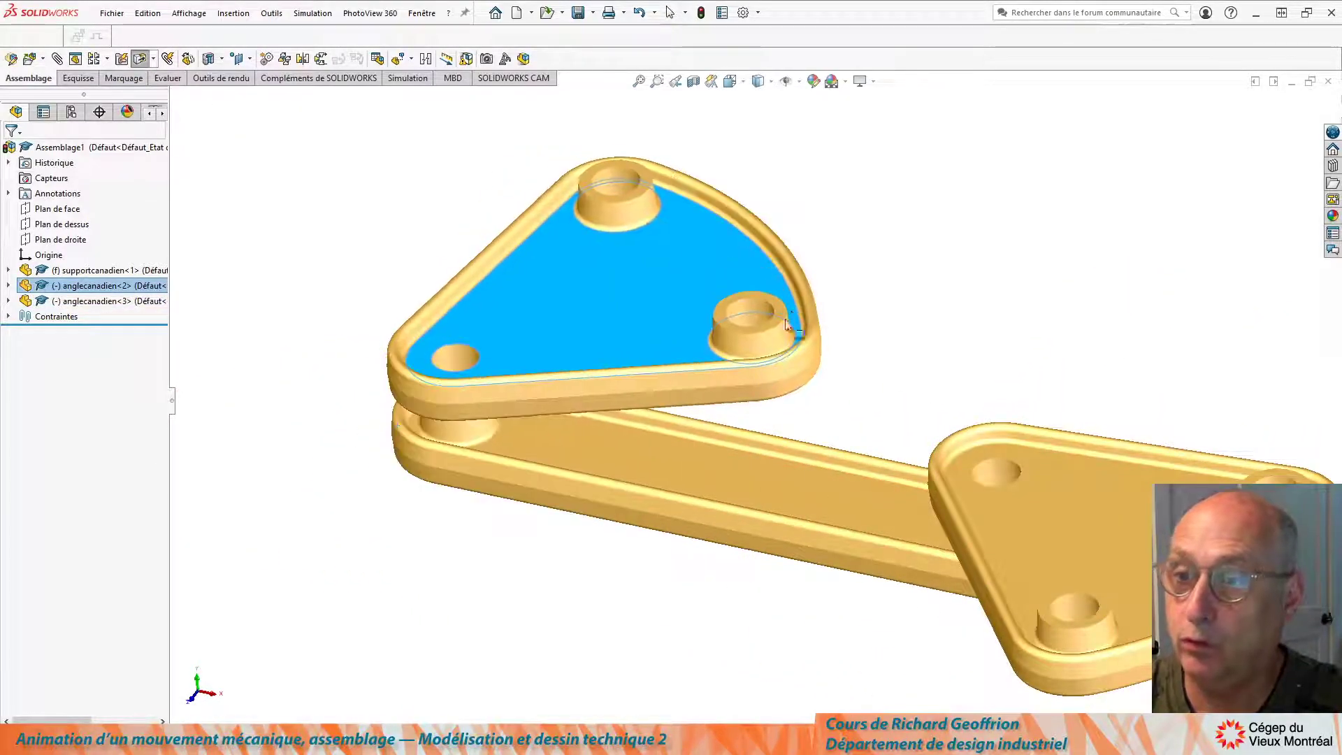
left_click(986, 234)
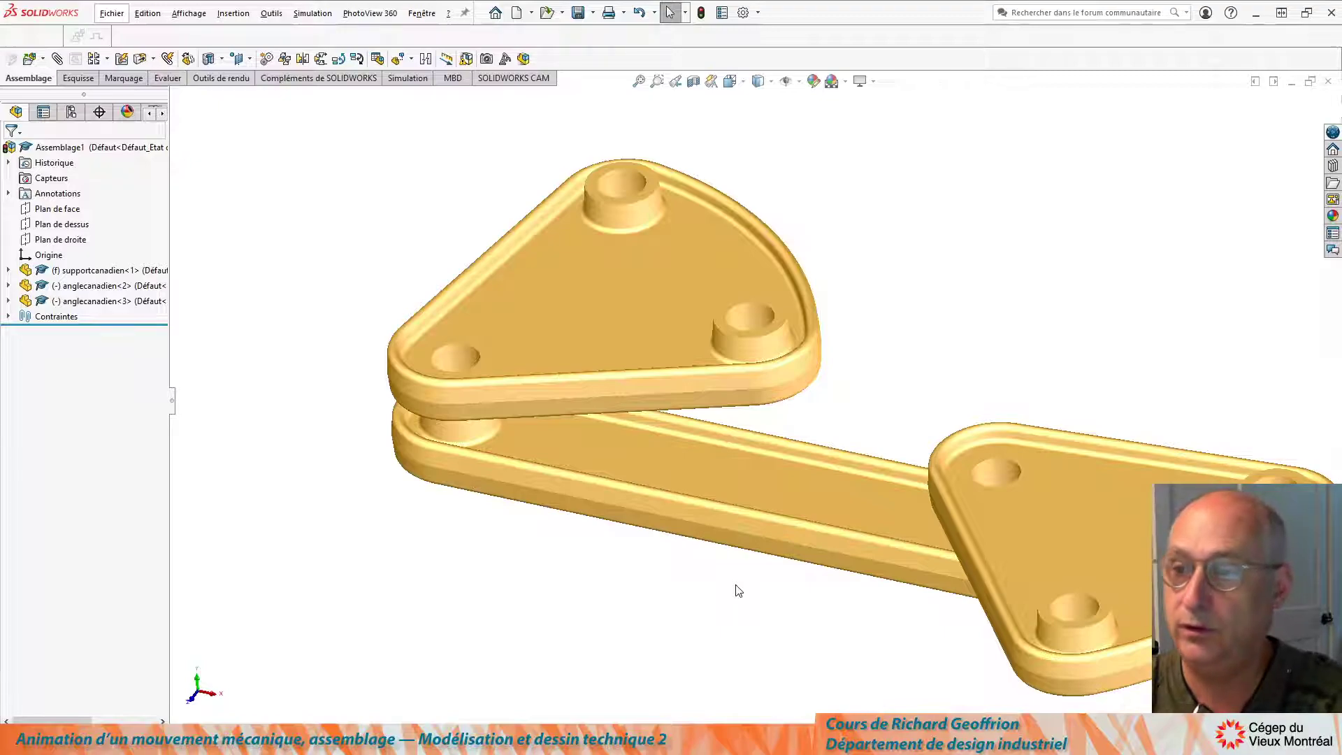
left_click_drag(730, 233, 671, 518)
left_click(1049, 185)
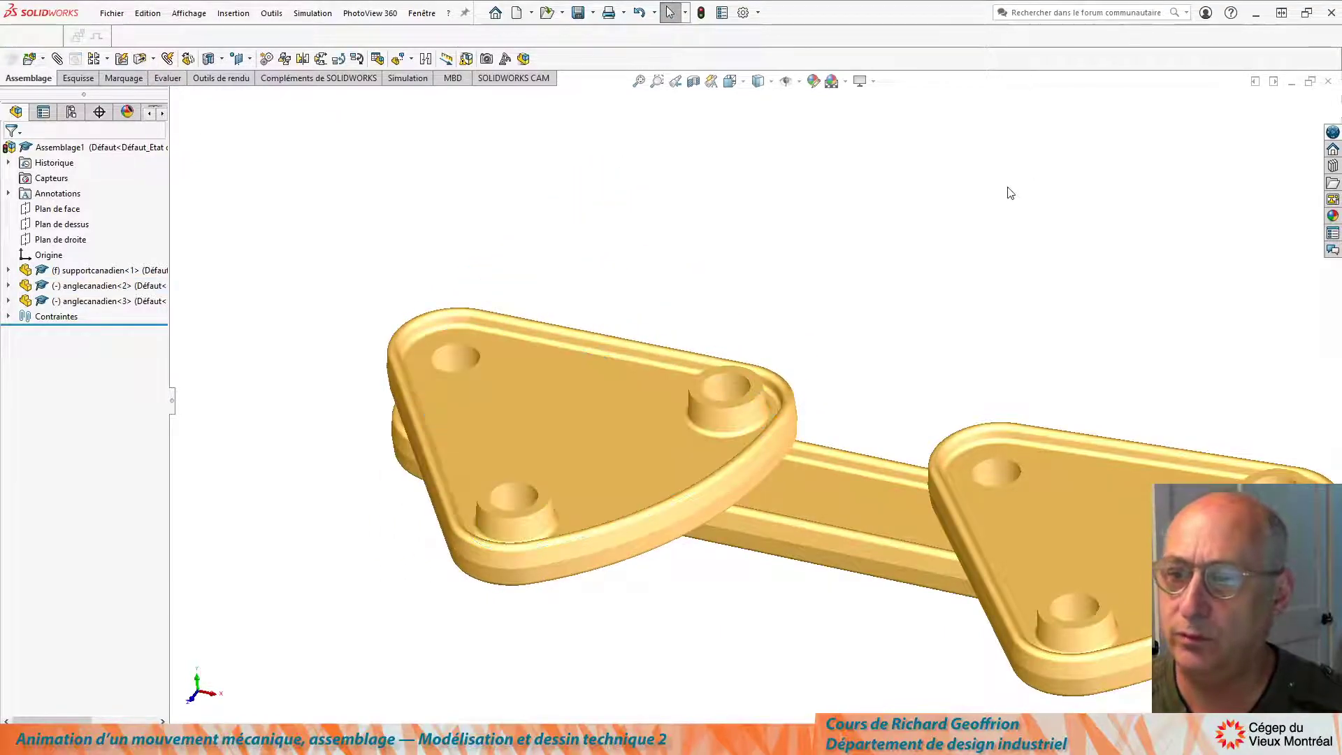
Insert the brascanadien.SLDPRT arm and place it in free space behind the support and plates
key("i")
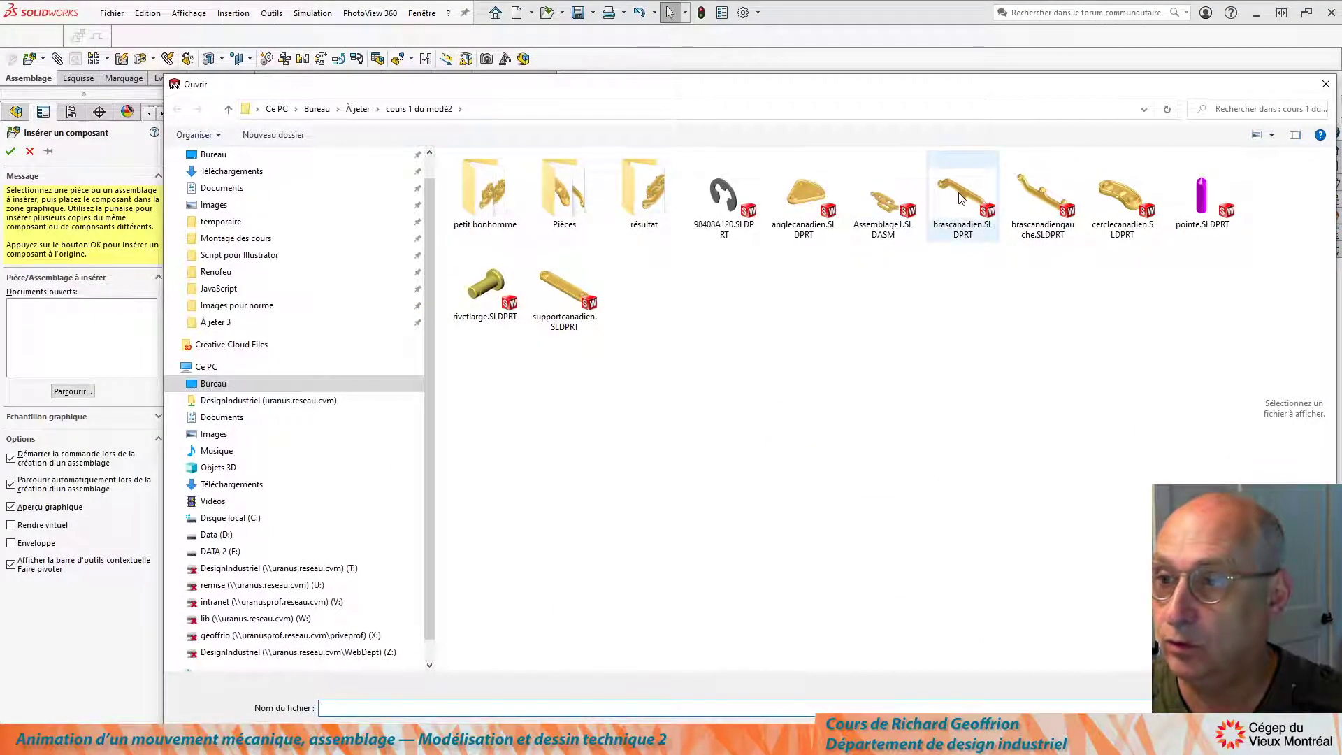
left_click(961, 196)
double_click(961, 196)
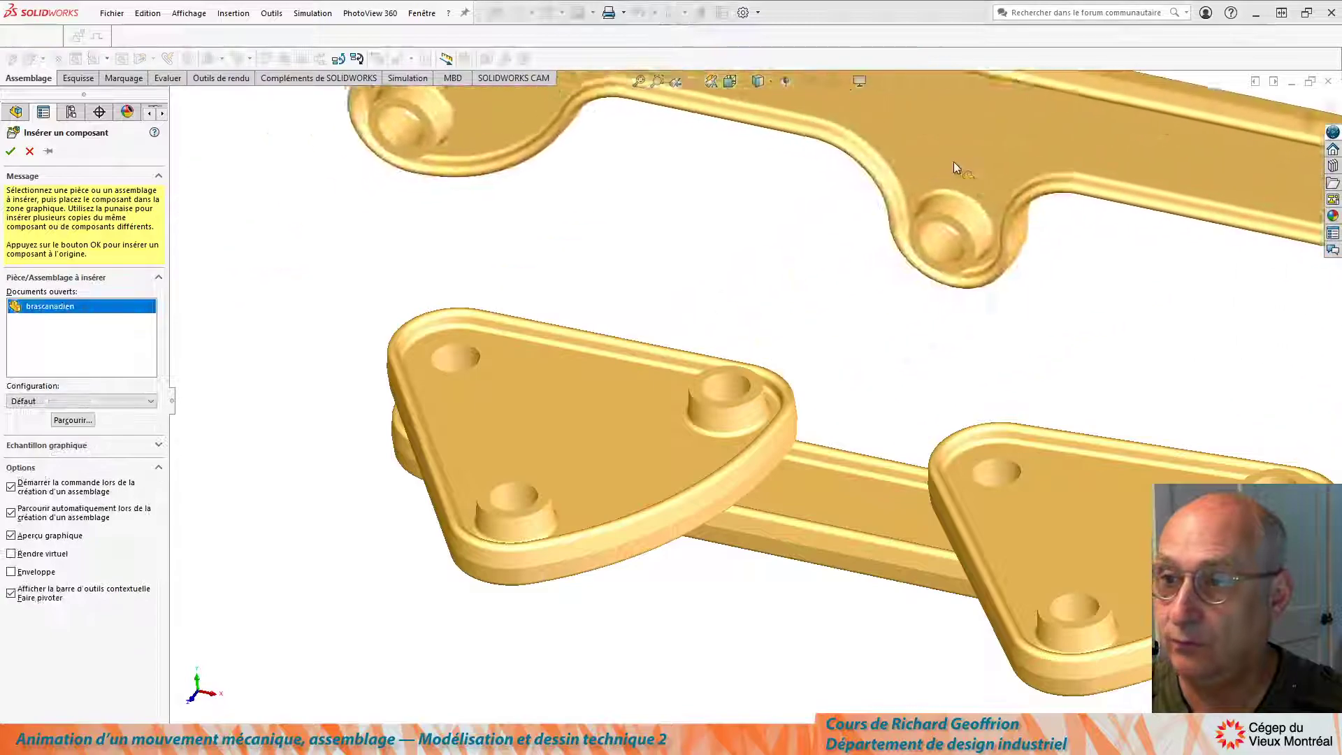
left_click(836, 266)
key("f")
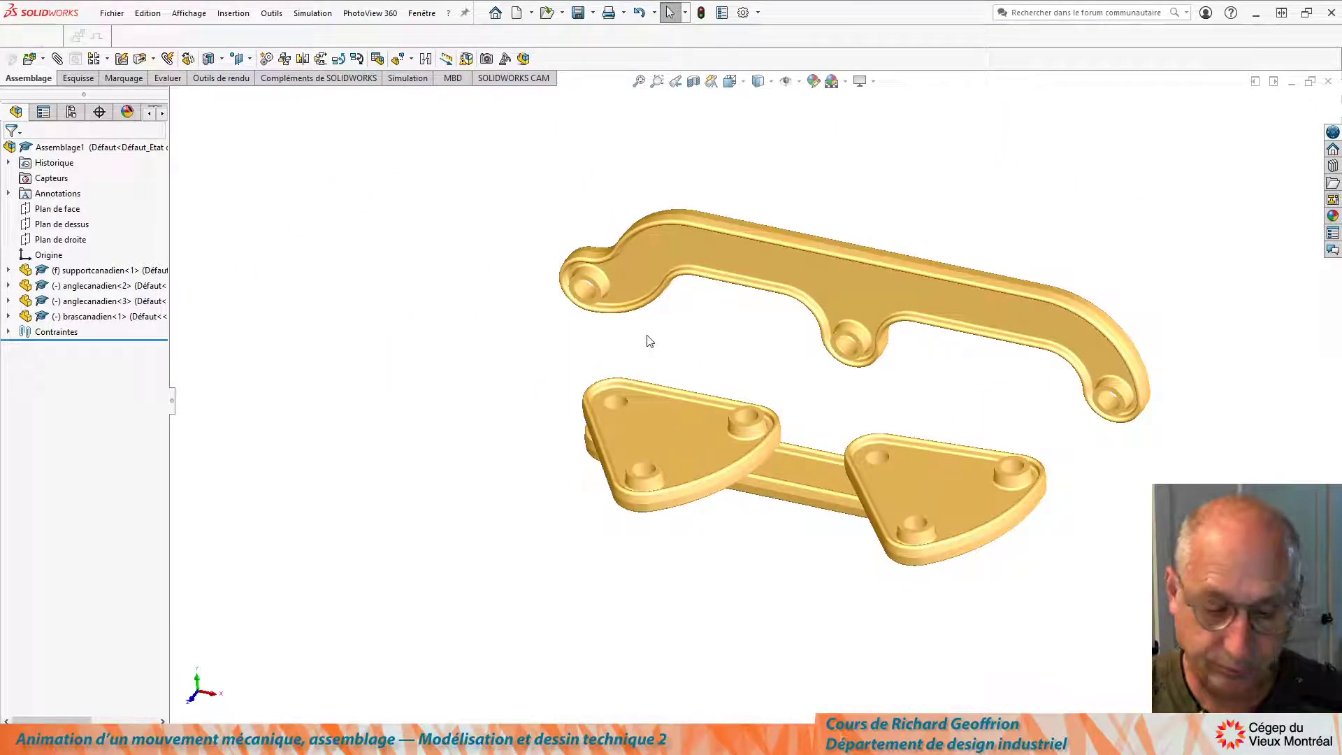
Insert the brascanadiengauche.SLDPRT arm and place it in free space in front of the support and plates
key("Return")
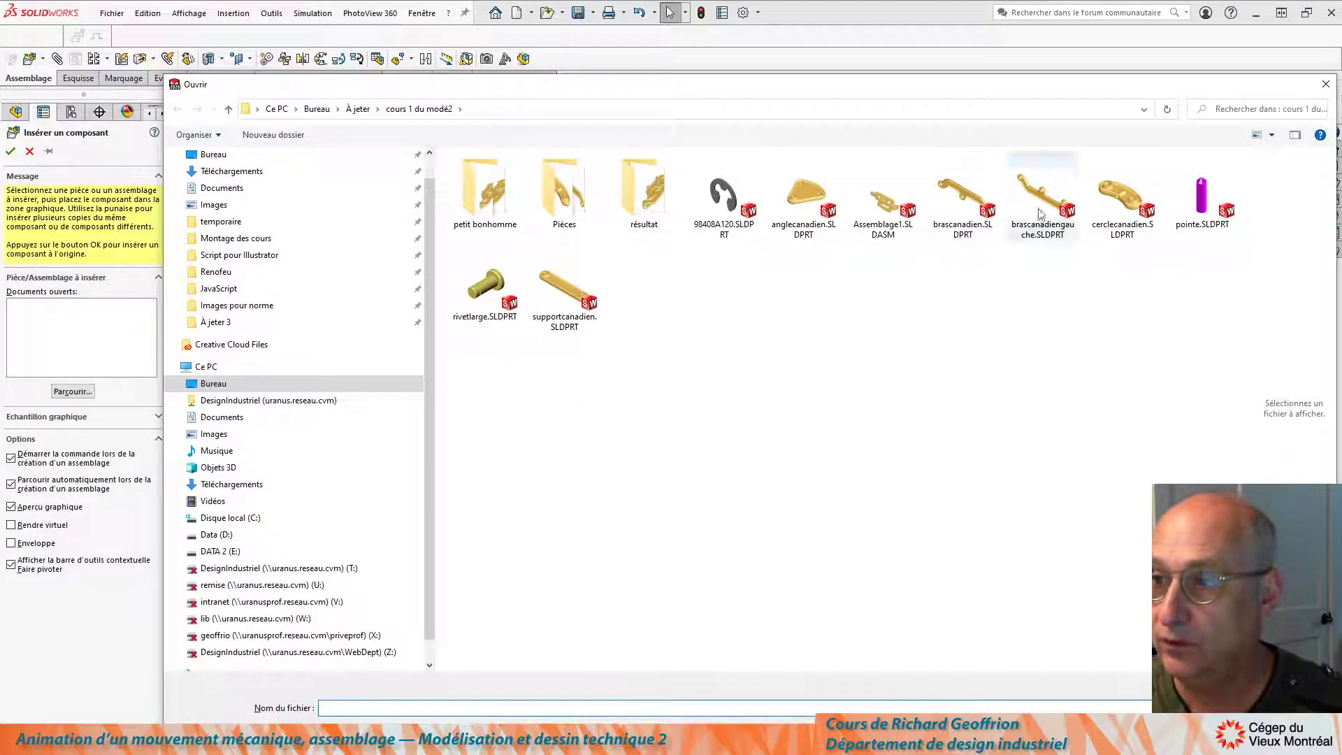
double_click(1042, 188)
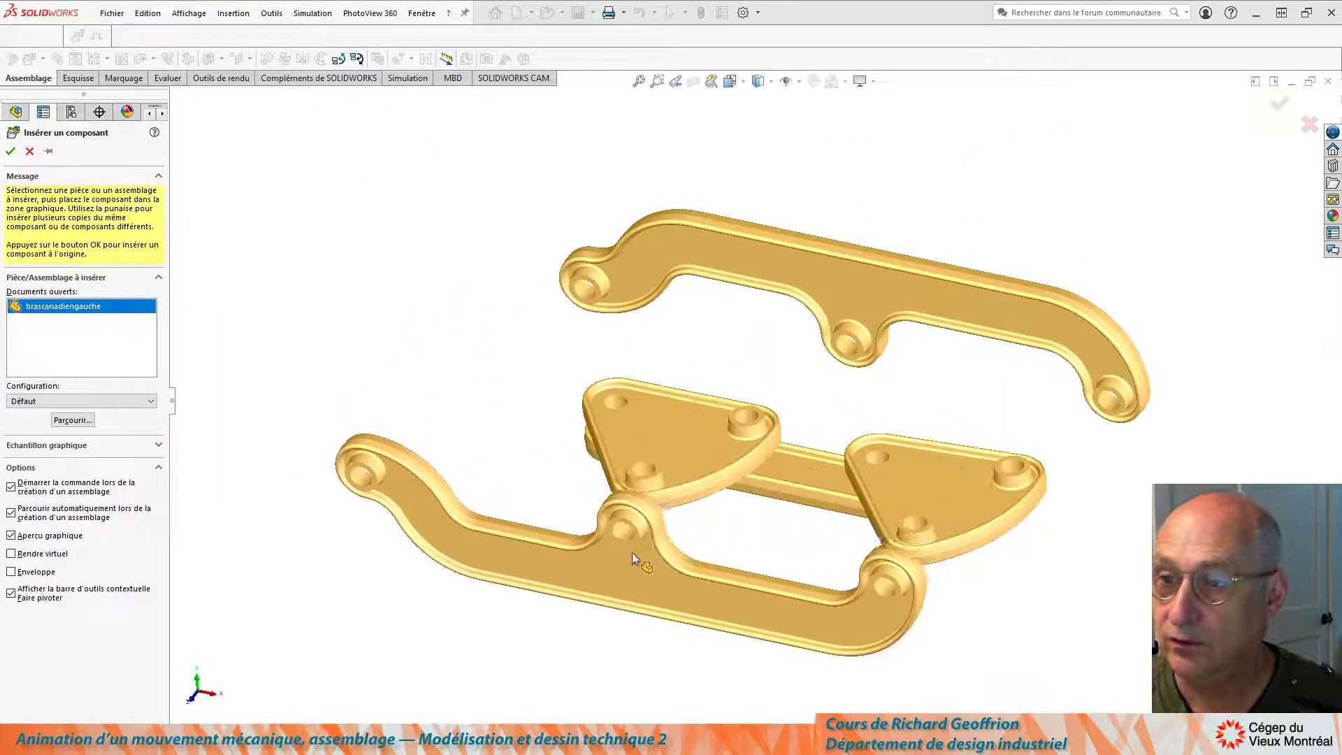
left_click(646, 589)
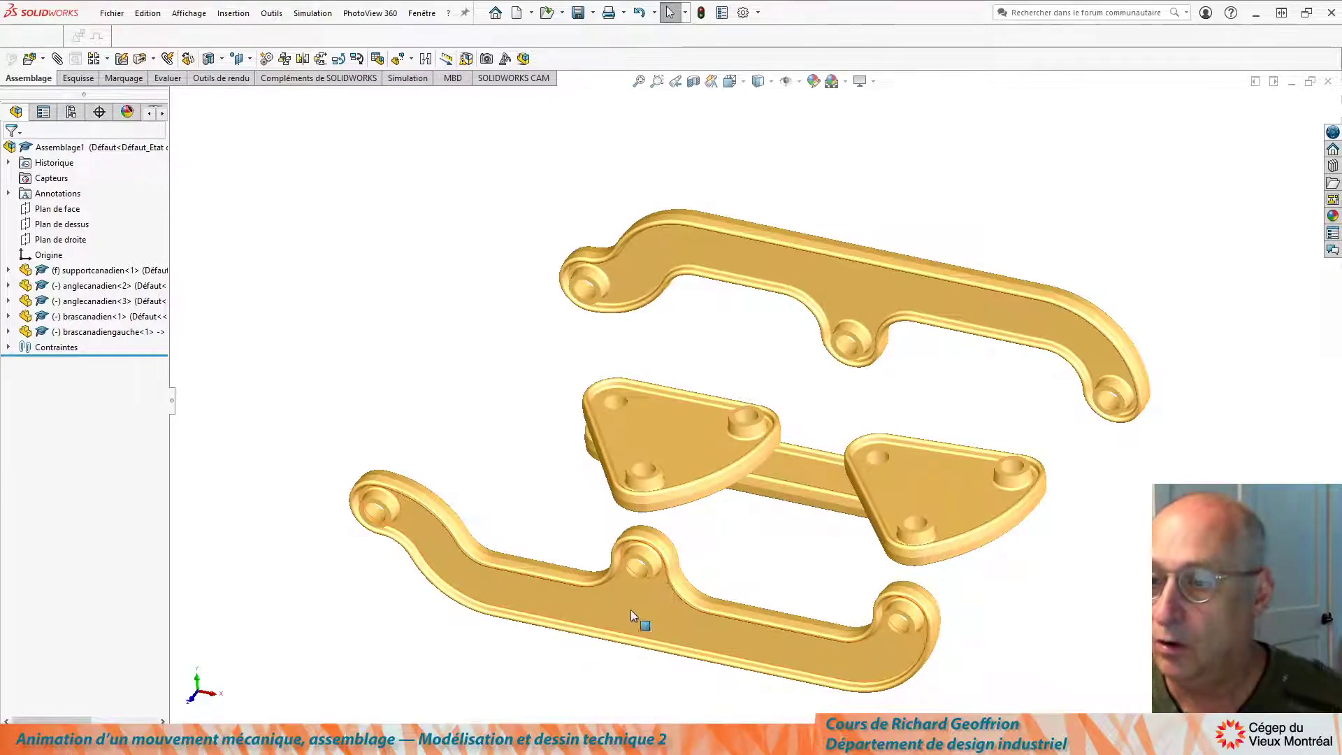
Copy the brascanadiengauche arm, mating the copy's middle hole onto the outer rear boss of the first anglecanadien plate
scroll(678, 575, "up", 1)
scroll(691, 492, "down", 3)
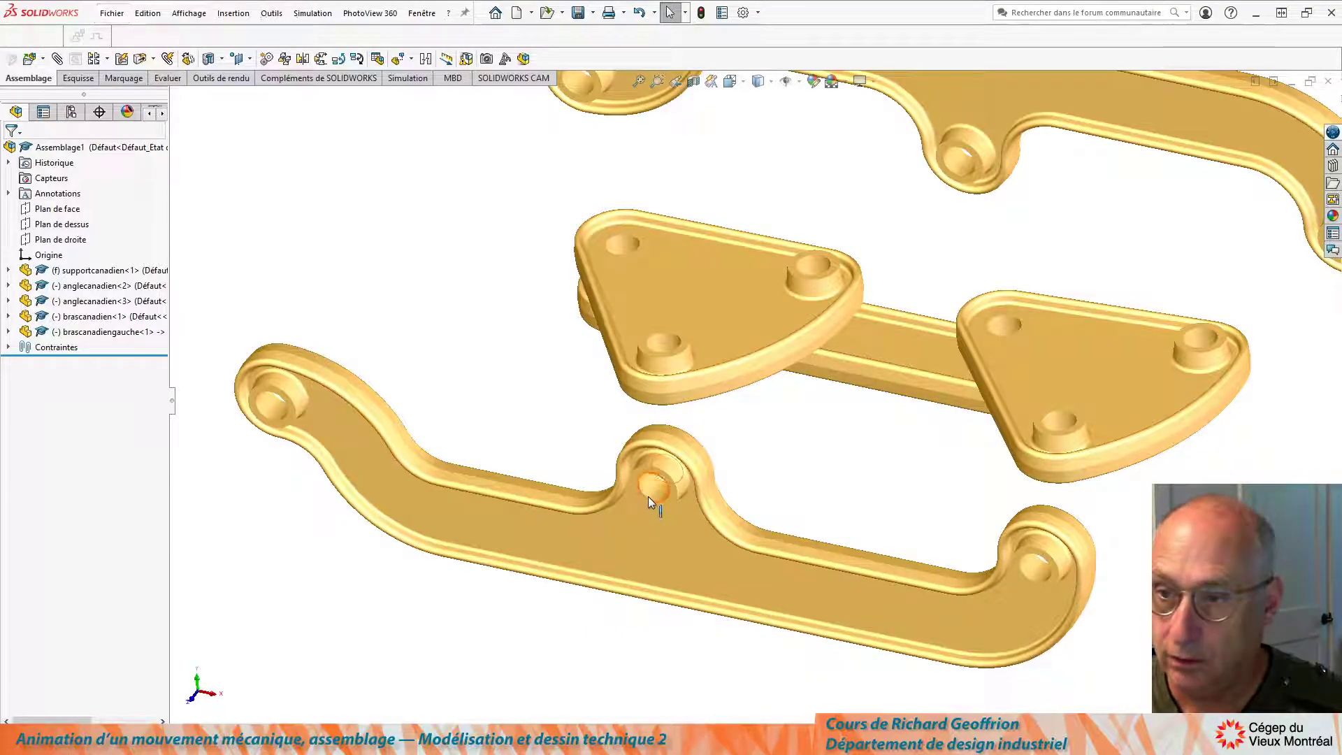
left_click_drag(648, 496, 612, 568, "alt")
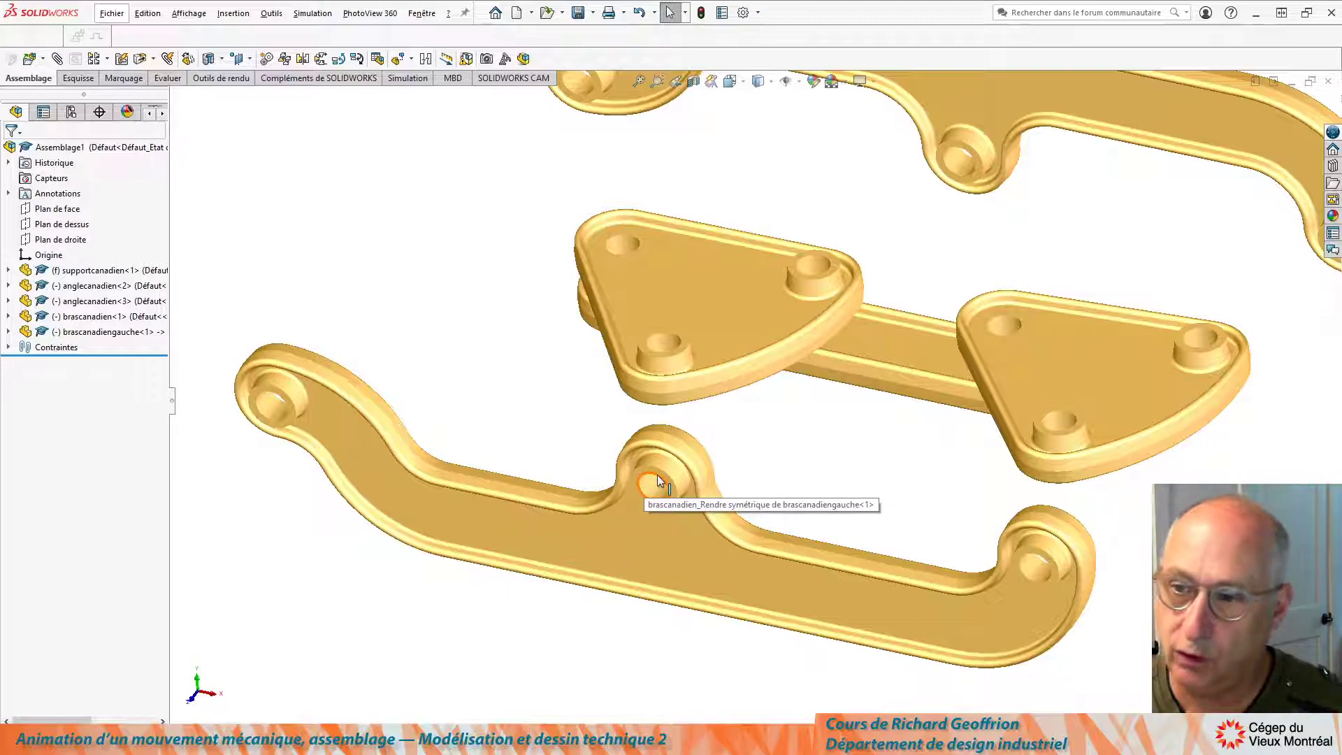
left_click_drag(659, 475, 828, 270, "ctrl")
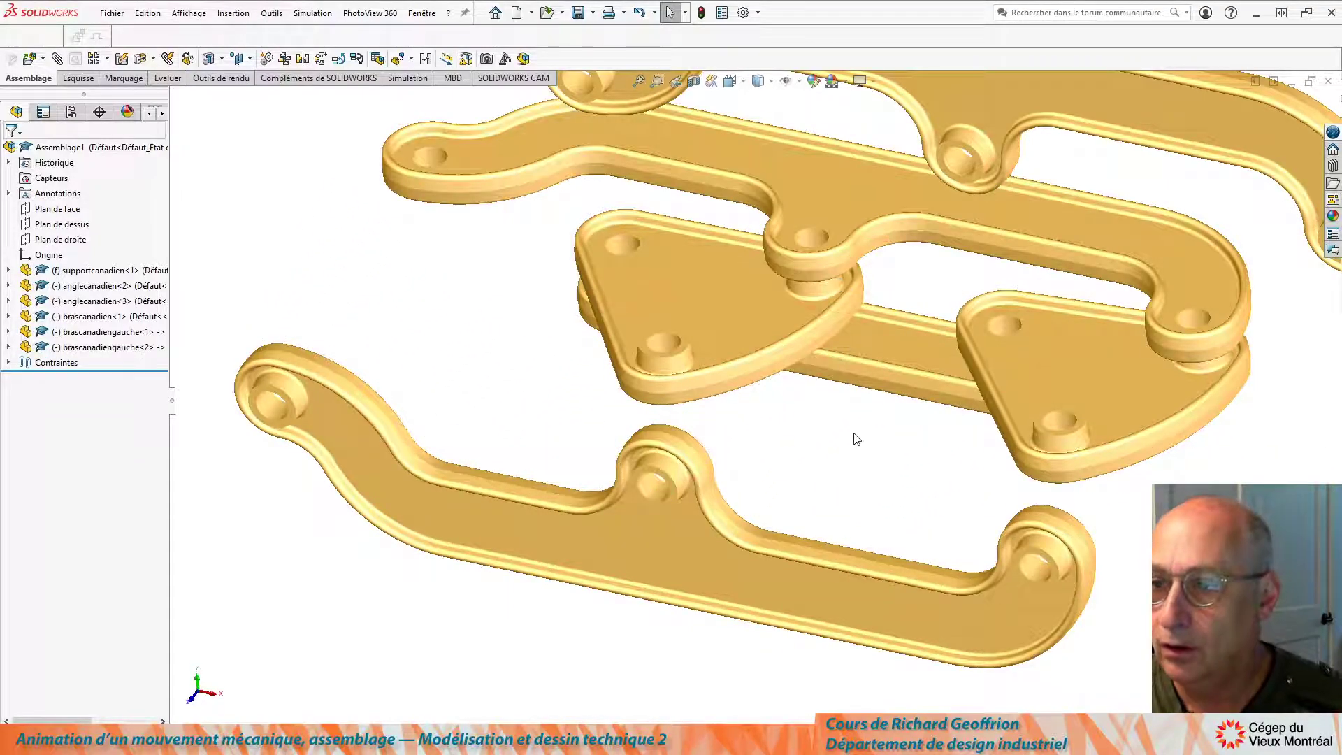
Delete the loose original brascanadiengauche arm in front of the support and look at the finished mechanism on the course web page
left_click(727, 601)
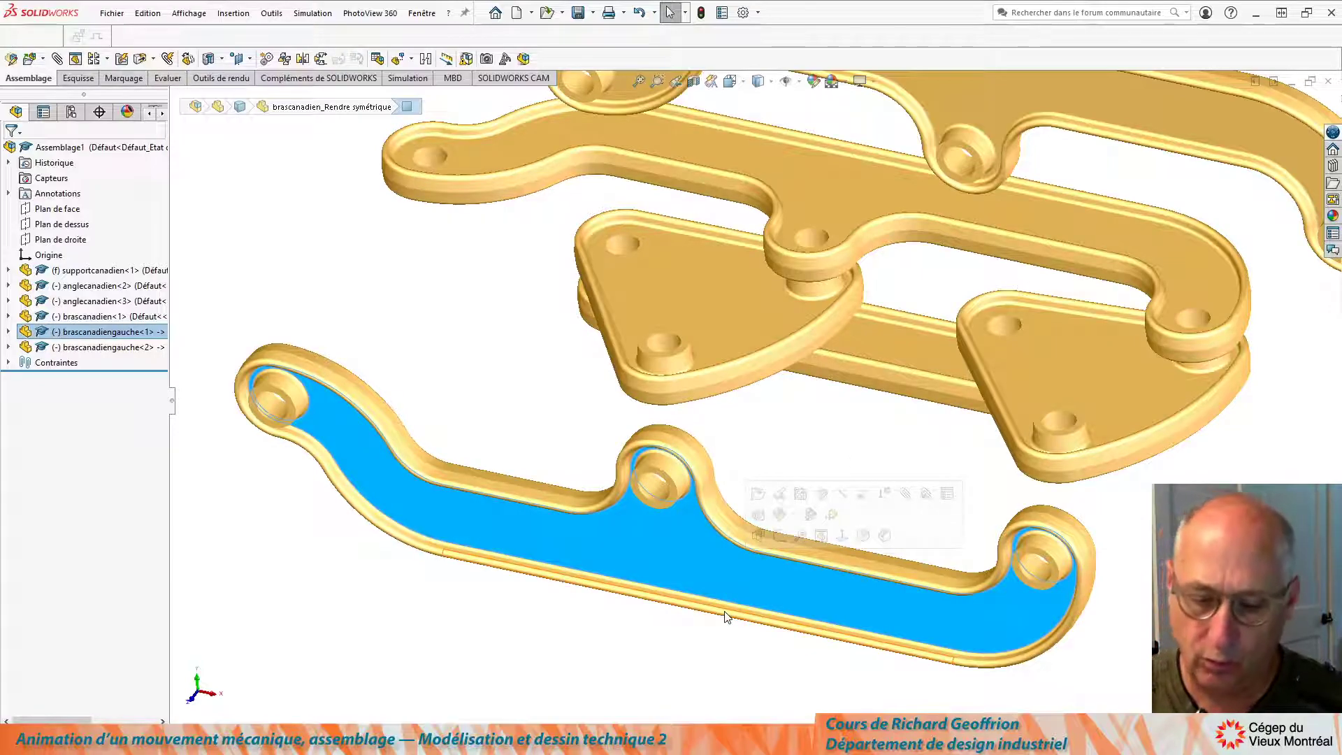
key("Delete")
key("Return")
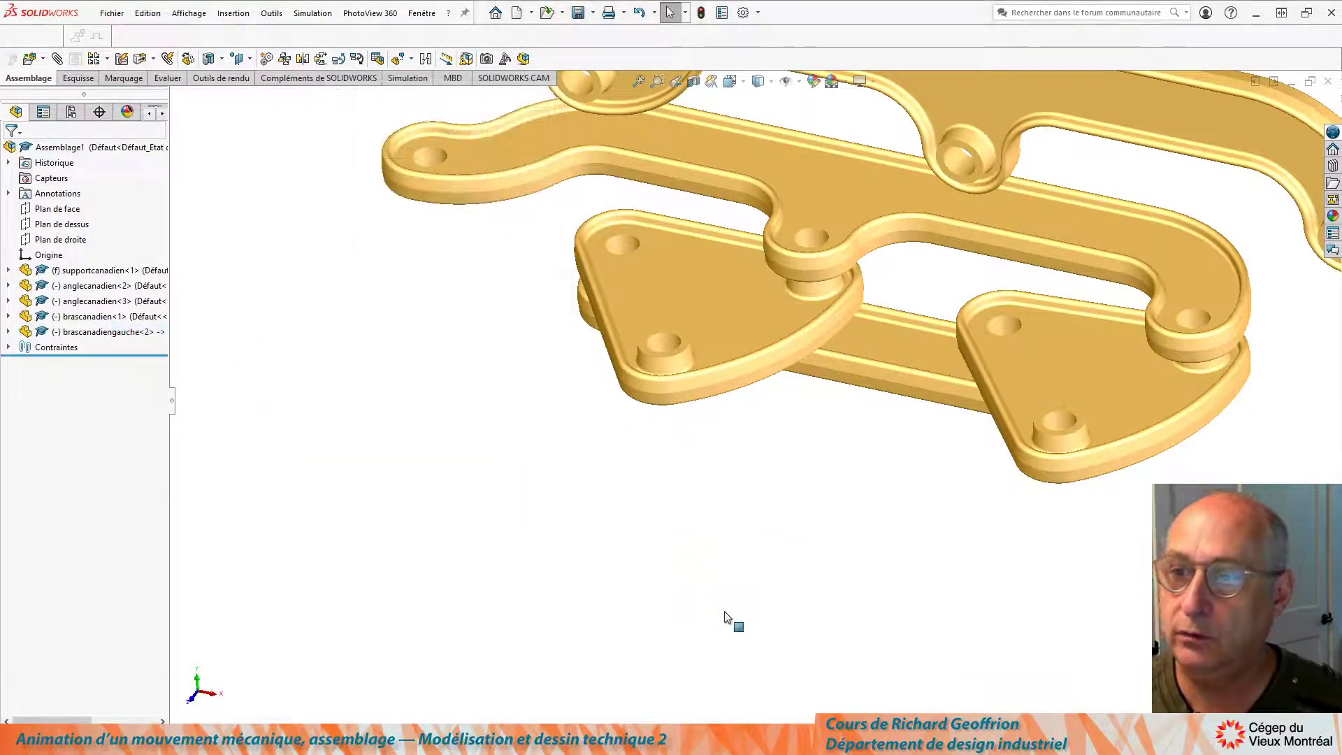
scroll(743, 460, "up", 3)
scroll(767, 436, "down", 2)
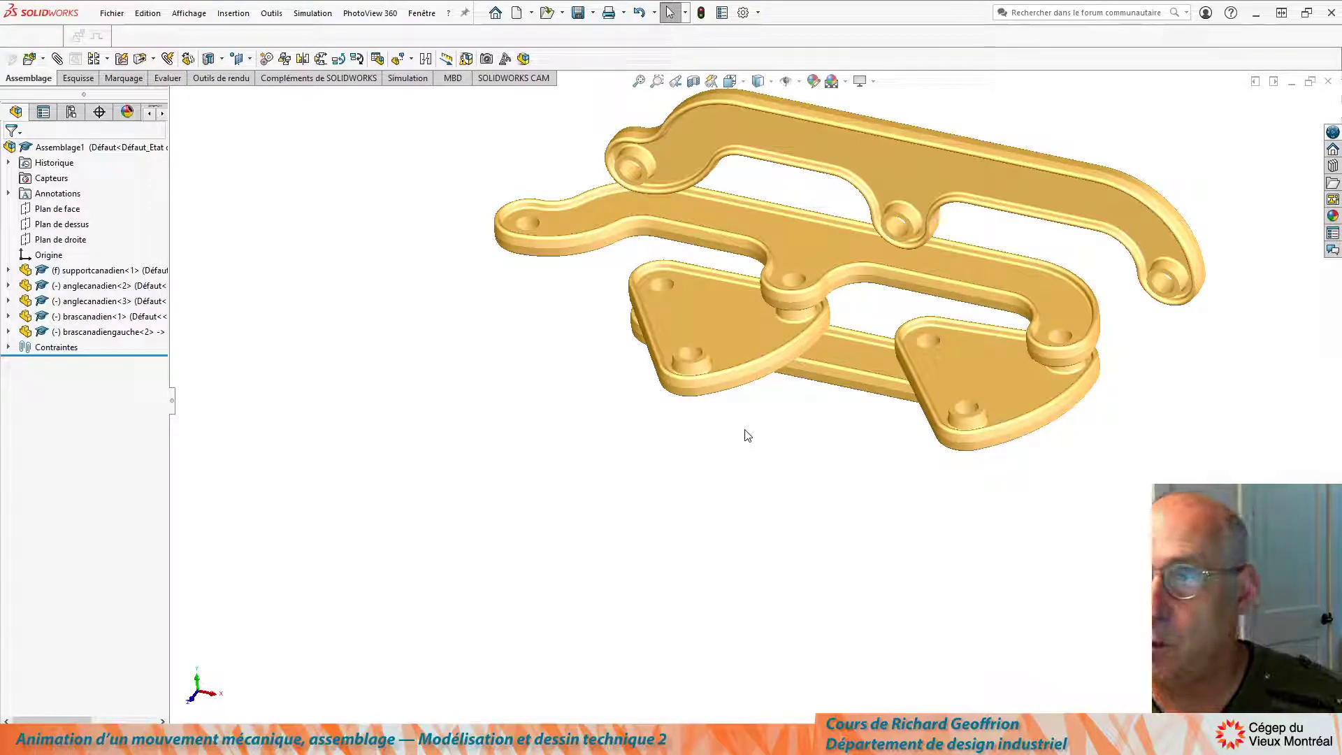
key("alt+Tab")
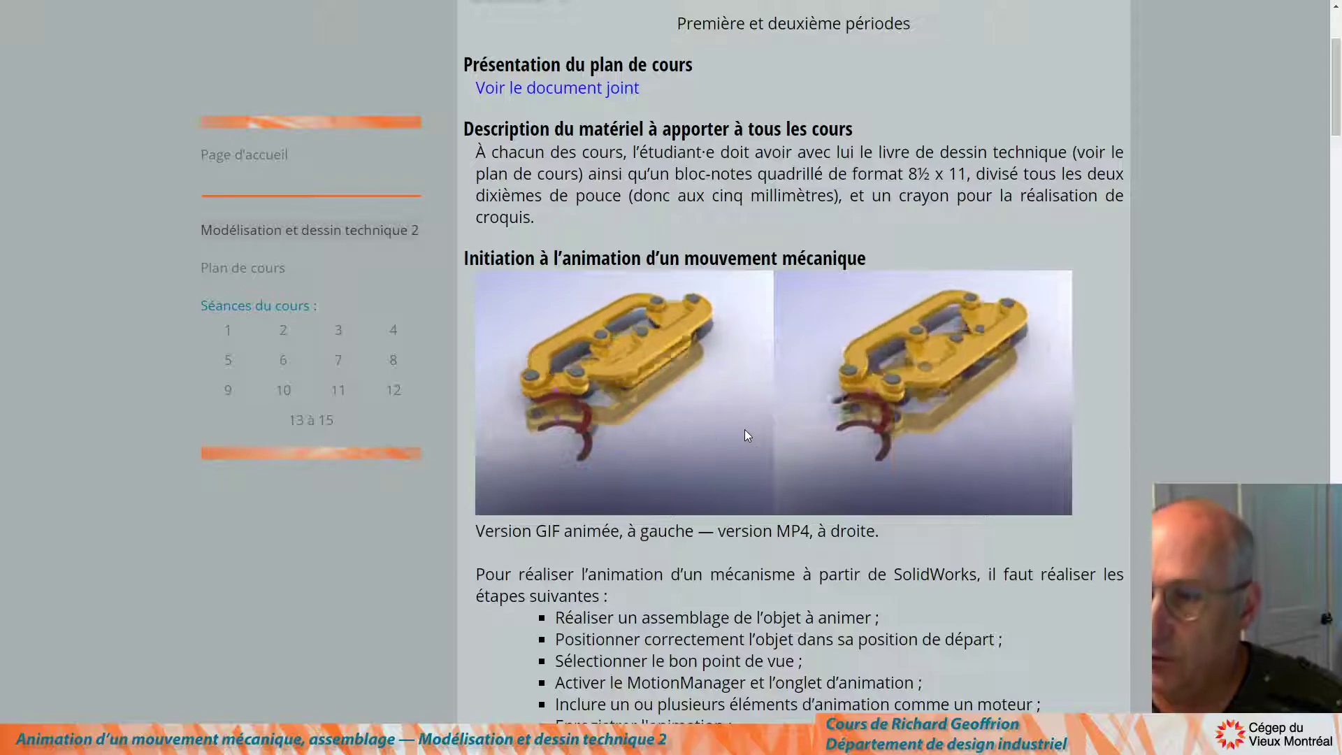
key("alt+Tab")
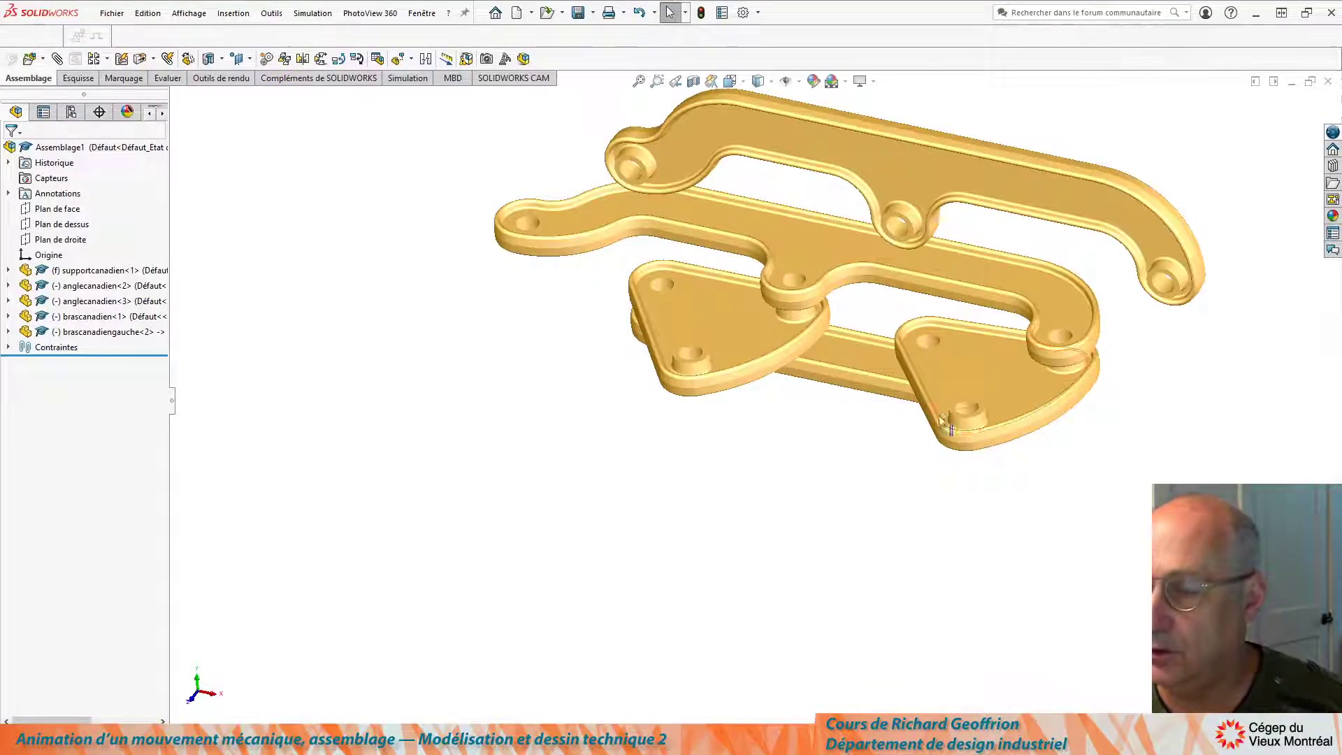
Mate the end hole of the remaining brascanadiengauche arm onto the outer rear boss of the second anglecanadien plate
scroll(1000, 343, "up", 4)
scroll(700, 419, "down", 5)
left_click(842, 330)
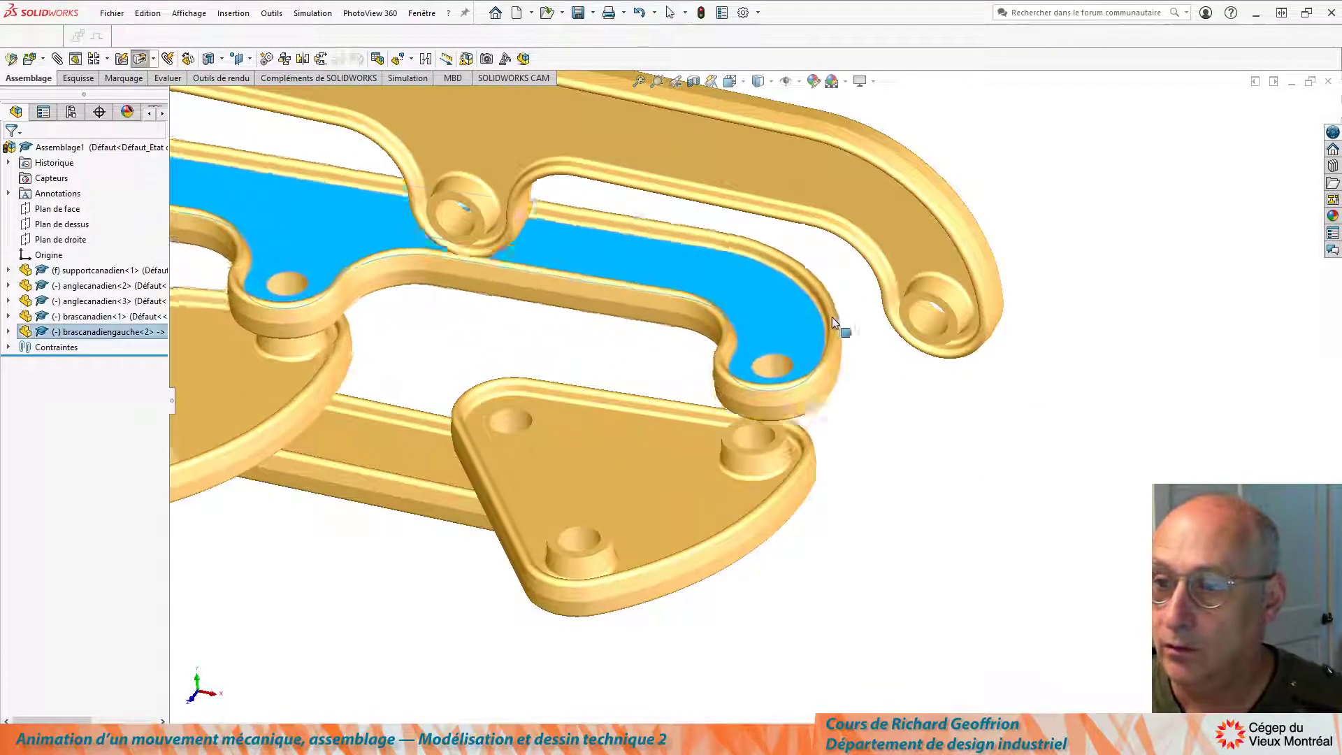
mouse_move(846, 308)
middle_mouse_down()
mouse_move(741, 381)
mouse_move(704, 440)
mouse_move(695, 434)
middle_mouse_up()
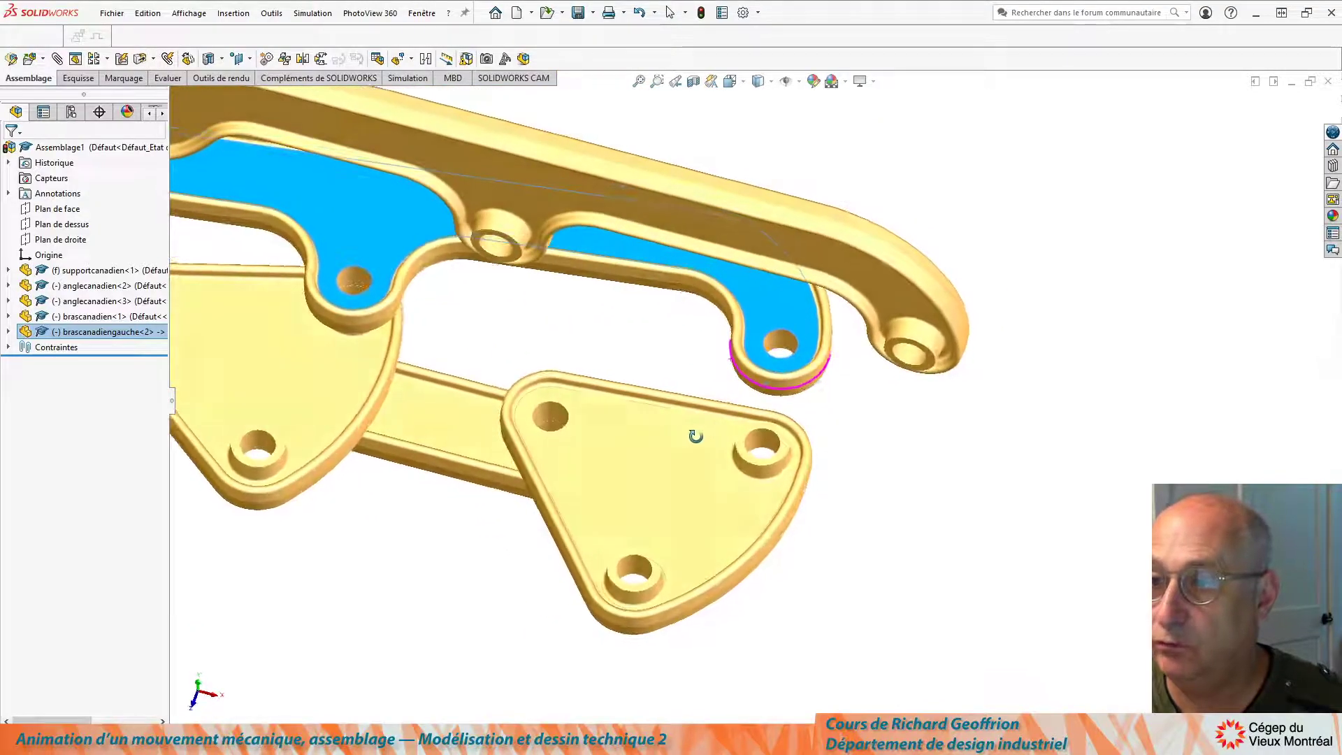
left_click(866, 399)
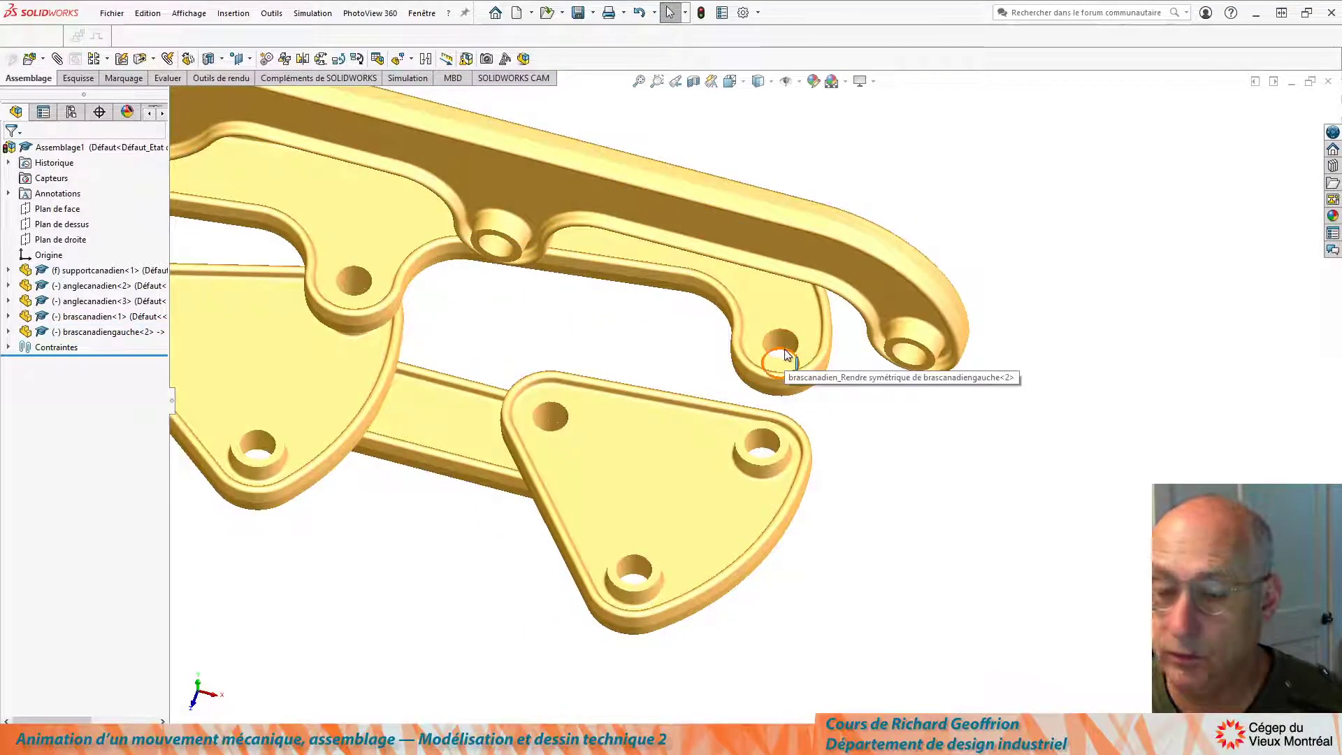
left_click_drag(787, 355, 763, 431, "alt")
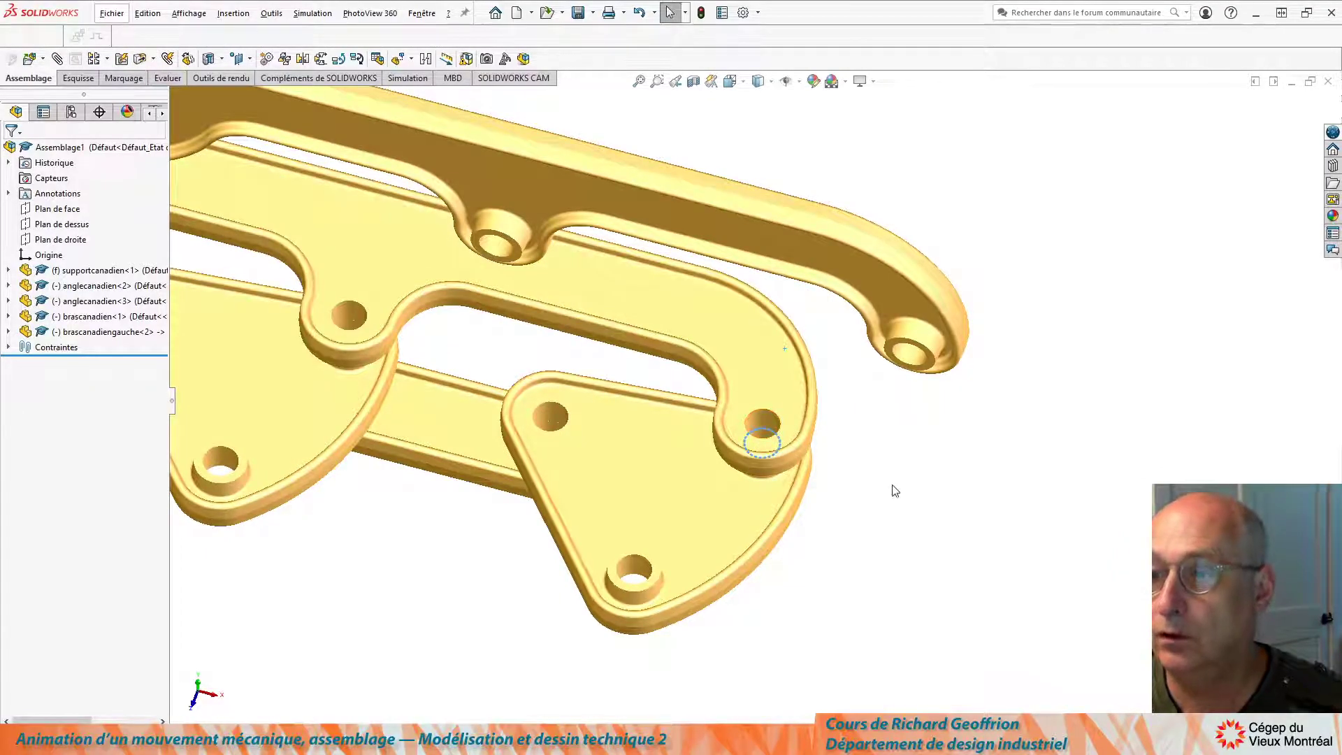
Move the mated brascanadiengauche arm slightly along the support to test that both anglecanadien plates turn with it
scroll(629, 507, "up", 4)
scroll(480, 469, "down", 1)
left_click_drag(649, 260, 694, 275)
left_click(1055, 652)
scroll(807, 321, "down", 3)
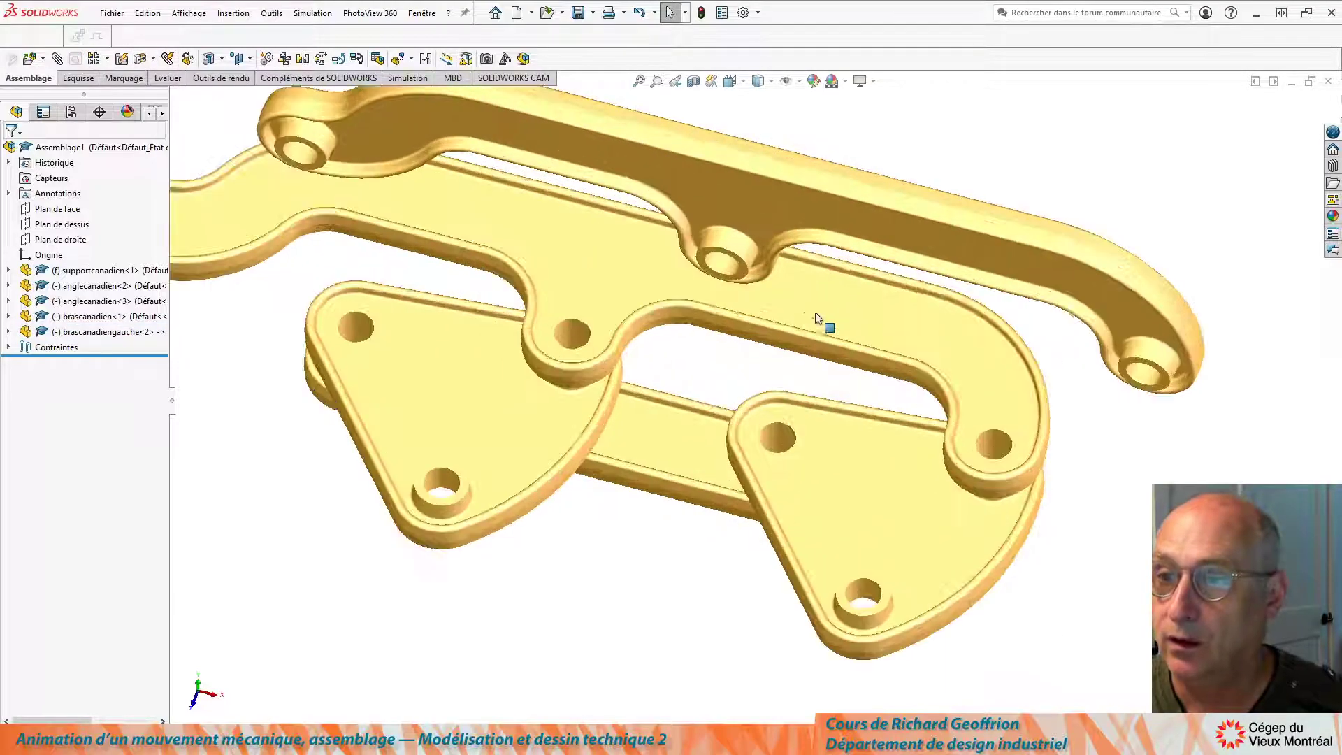
Copy the brascanadien arm, mating the copy's middle hole onto the first anglecanadien plate's front boss, and delete the loose original arm
scroll(791, 323, "up", 2)
scroll(790, 327, "down", 2)
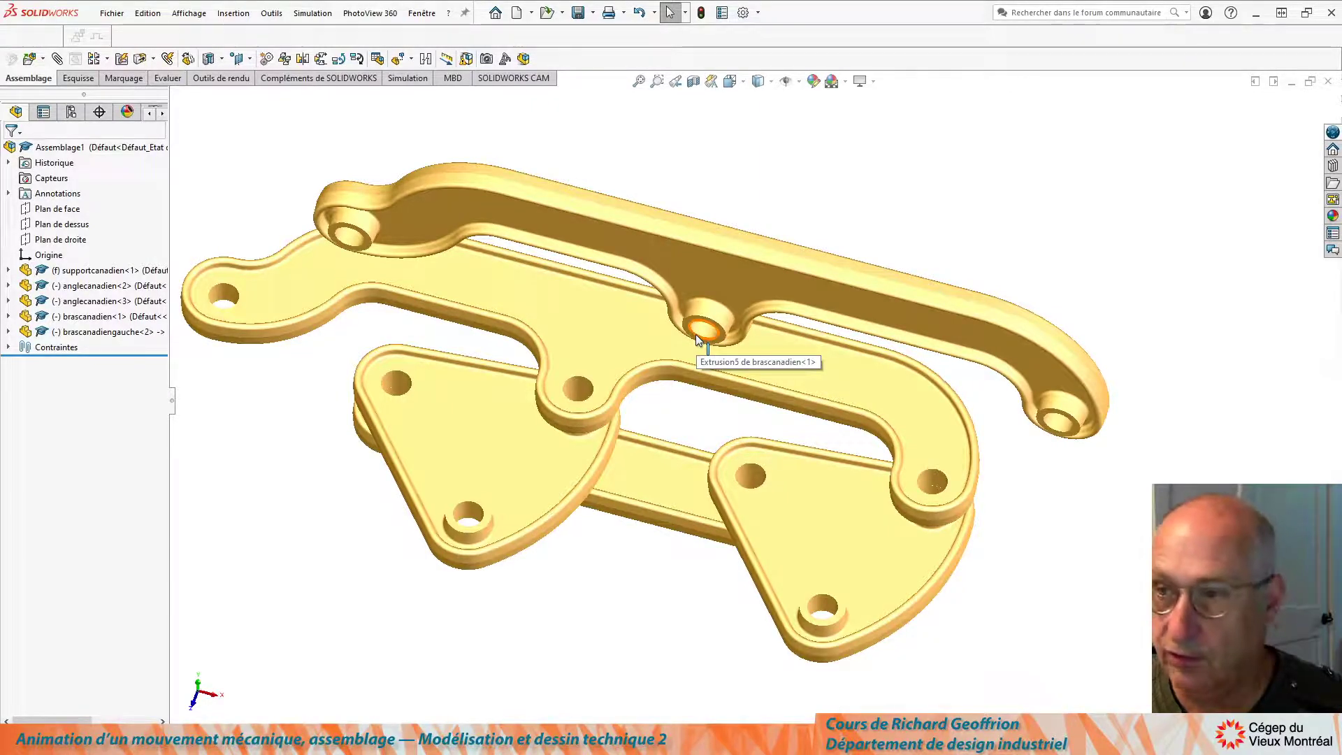
left_click_drag(695, 334, 465, 505)
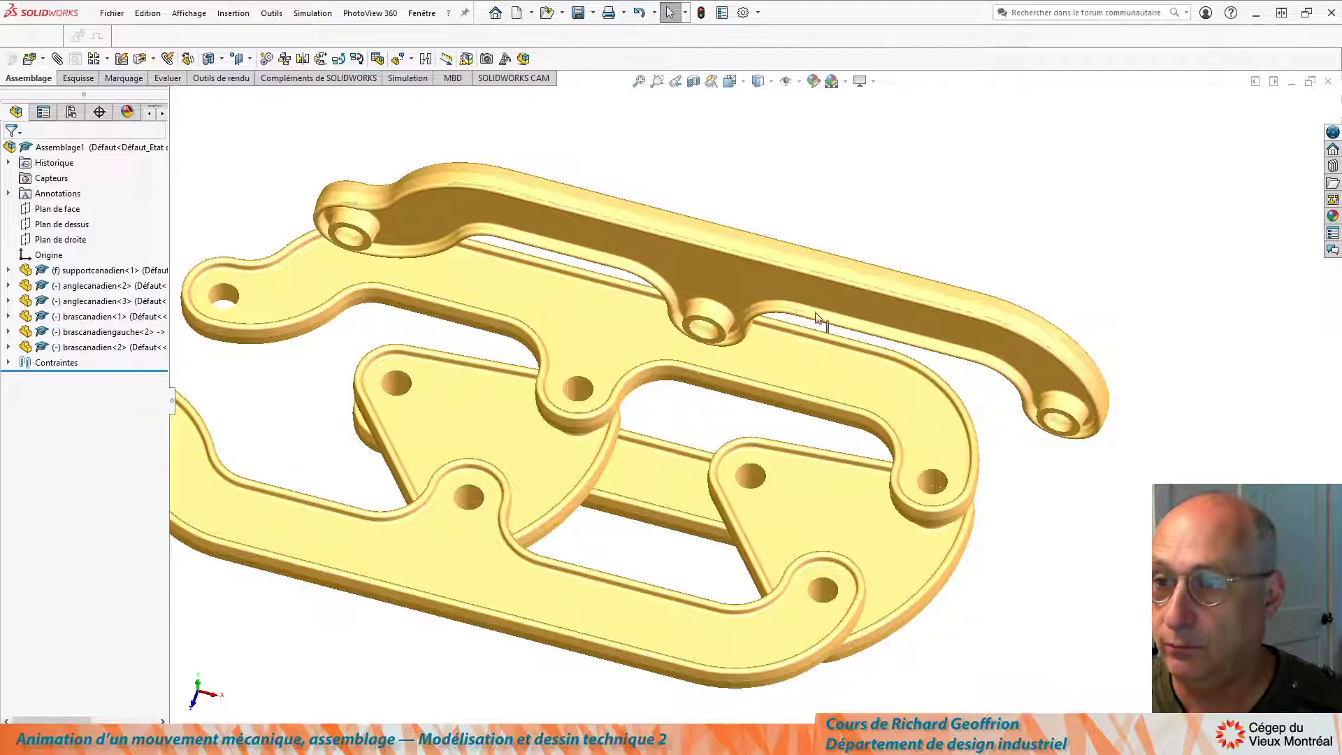
left_click(710, 283)
key("Delete")
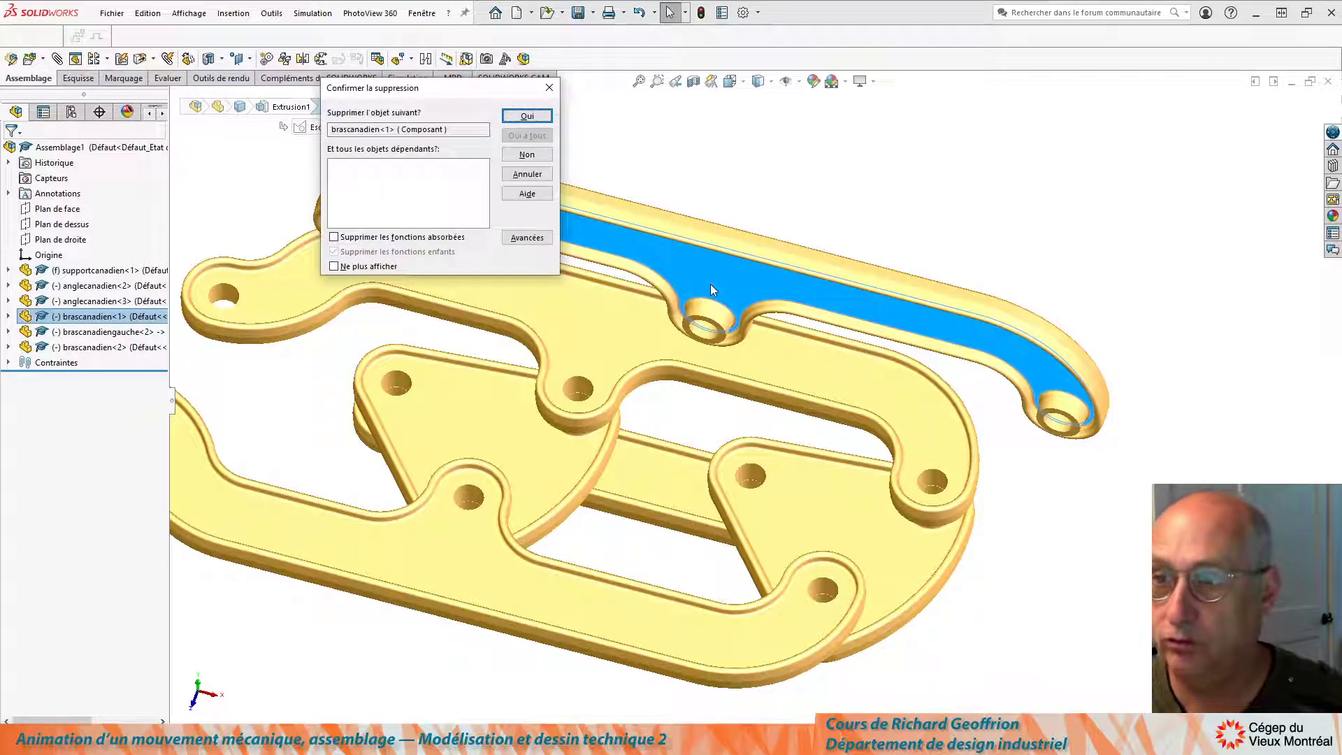
key("Return")
Mate the brascanadien arm's end hole onto the second anglecanadien plate's front boss and swing the arm to test the linkage
left_click_drag(734, 665, 658, 699)
scroll(794, 522, "down", 5)
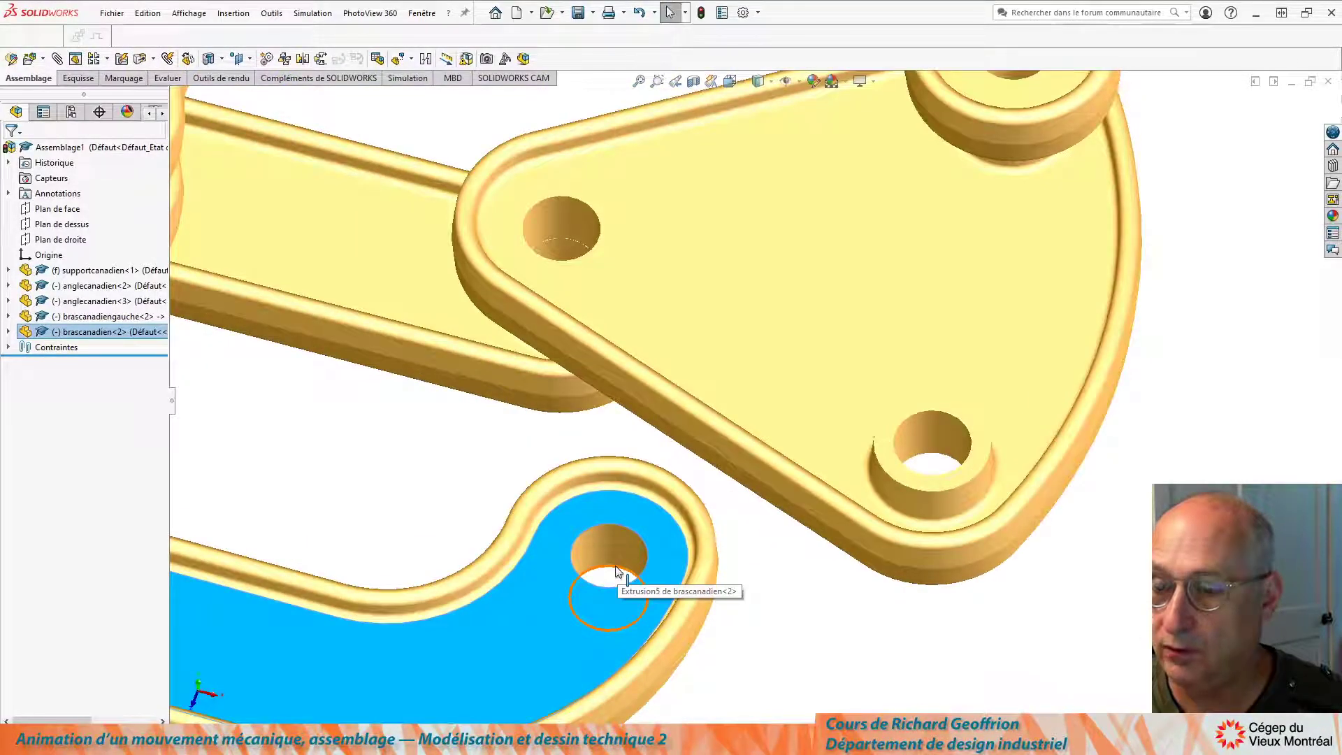
left_click_drag(619, 571, 790, 529, "alt")
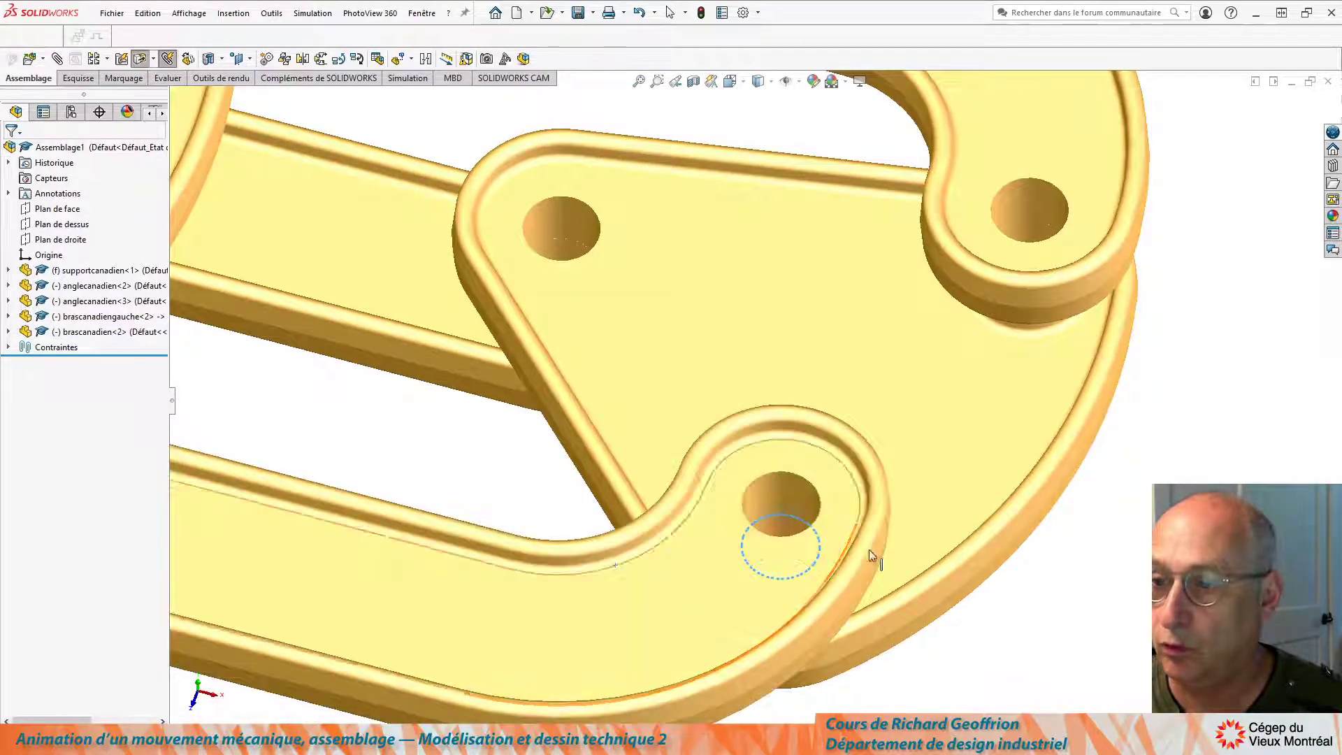
key("f")
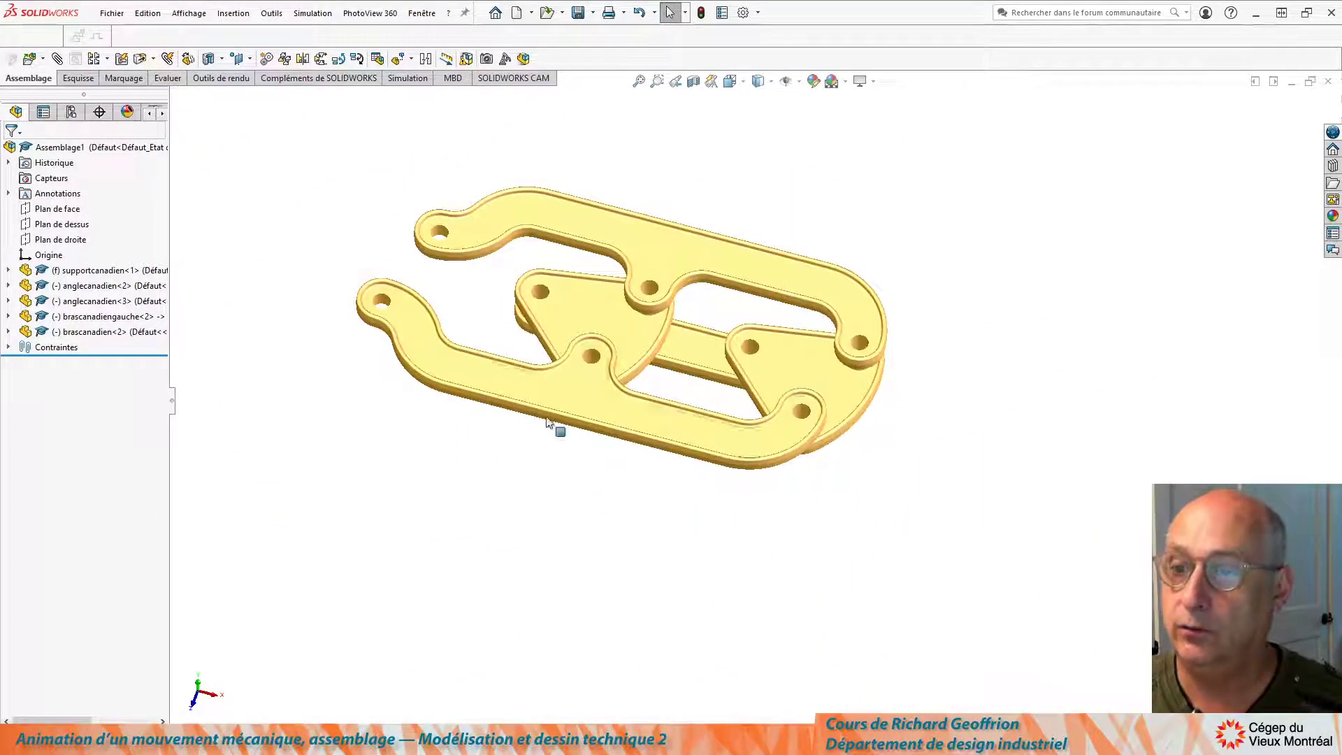
left_click_drag(568, 410, 683, 496)
Insert the cerclecanadien.SLDPRT link and place it in free space beside the free ends of the two arms
middle_click_drag(562, 565, 688, 313)
scroll(524, 337, "up", 2)
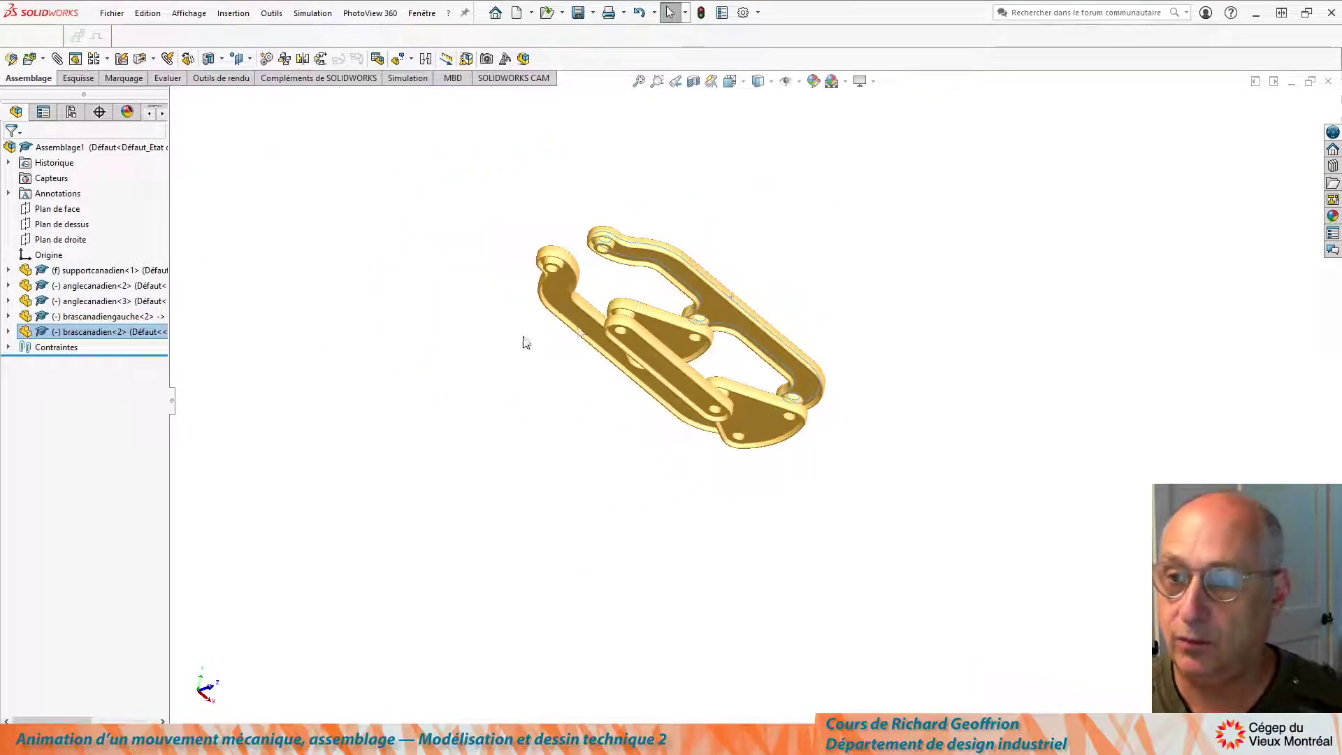
scroll(702, 325, "down", 4)
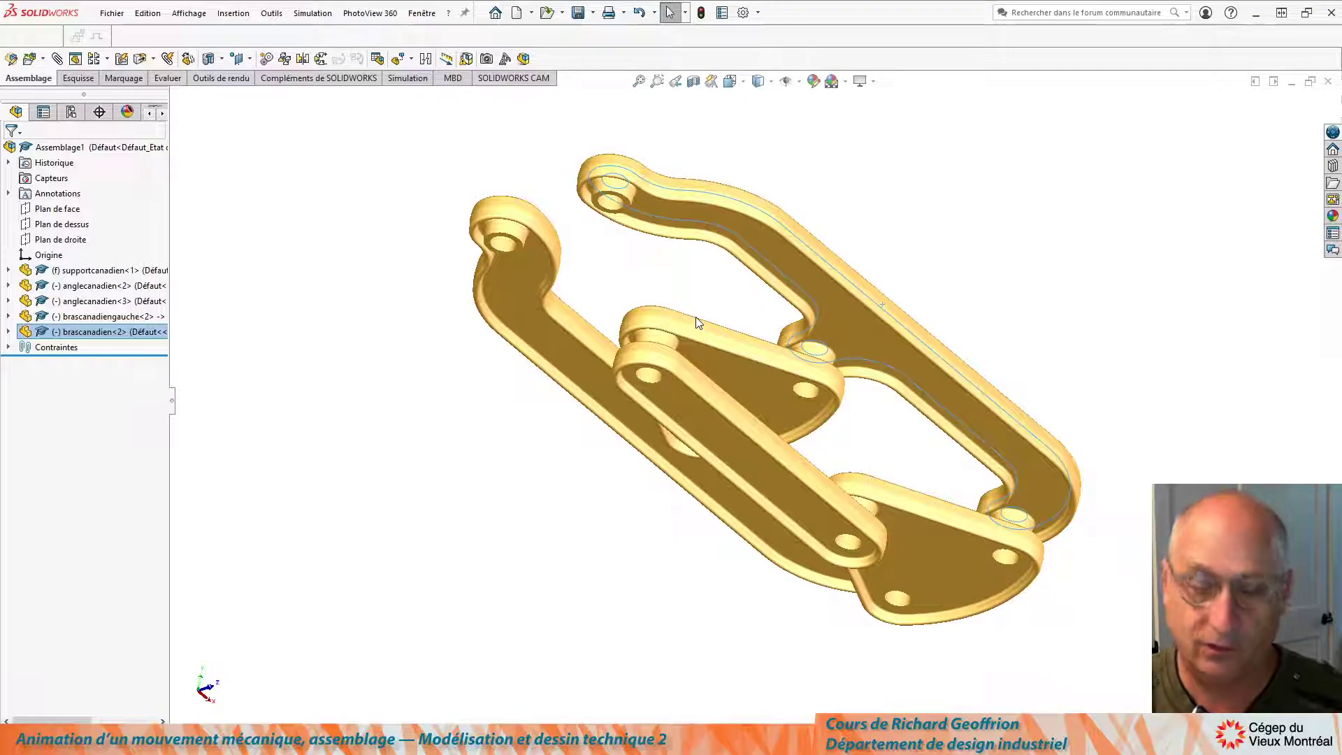
key("i")
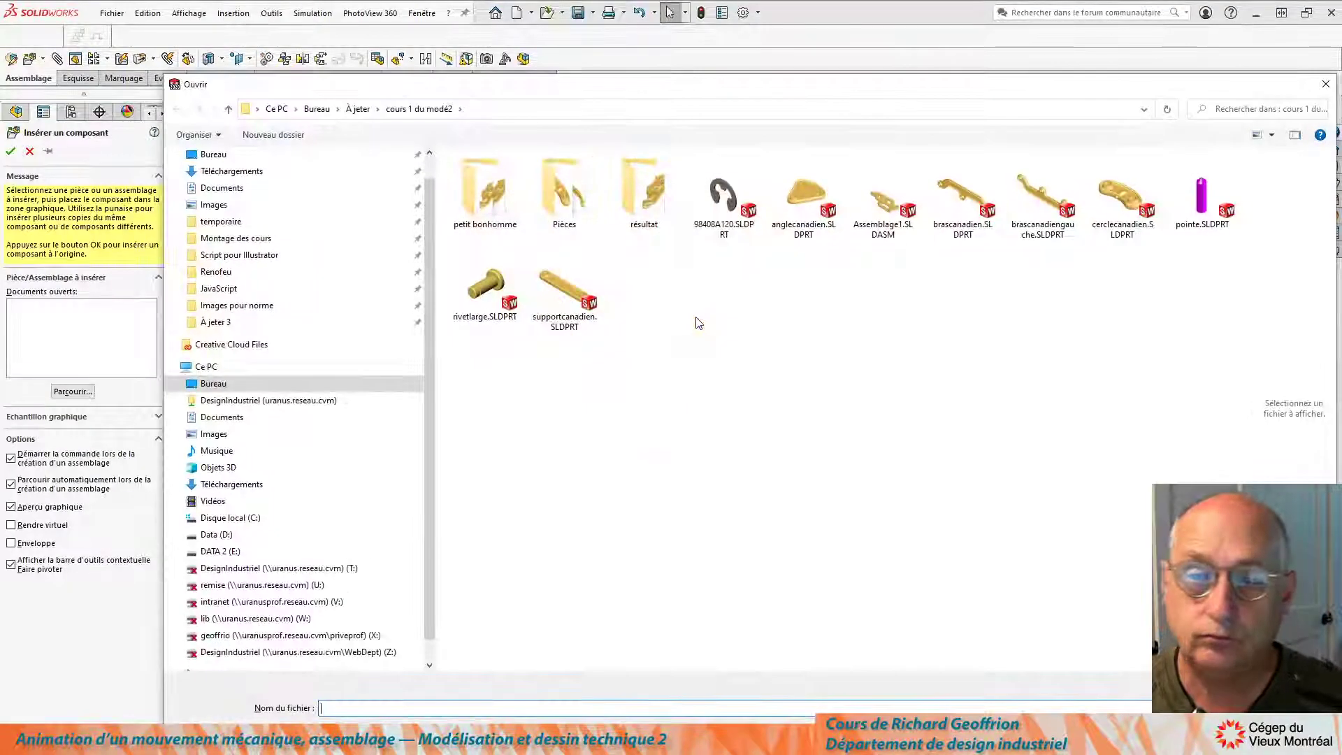
double_click(1122, 199)
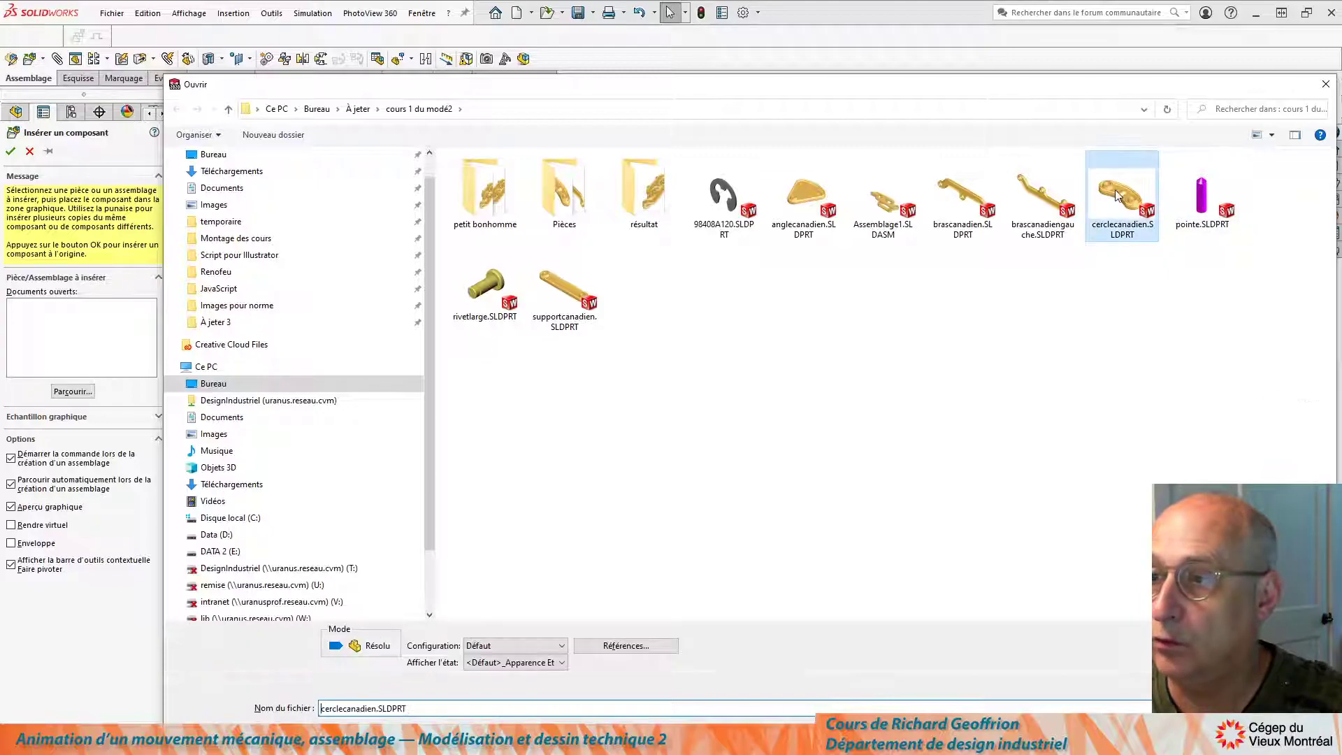
left_click(411, 420)
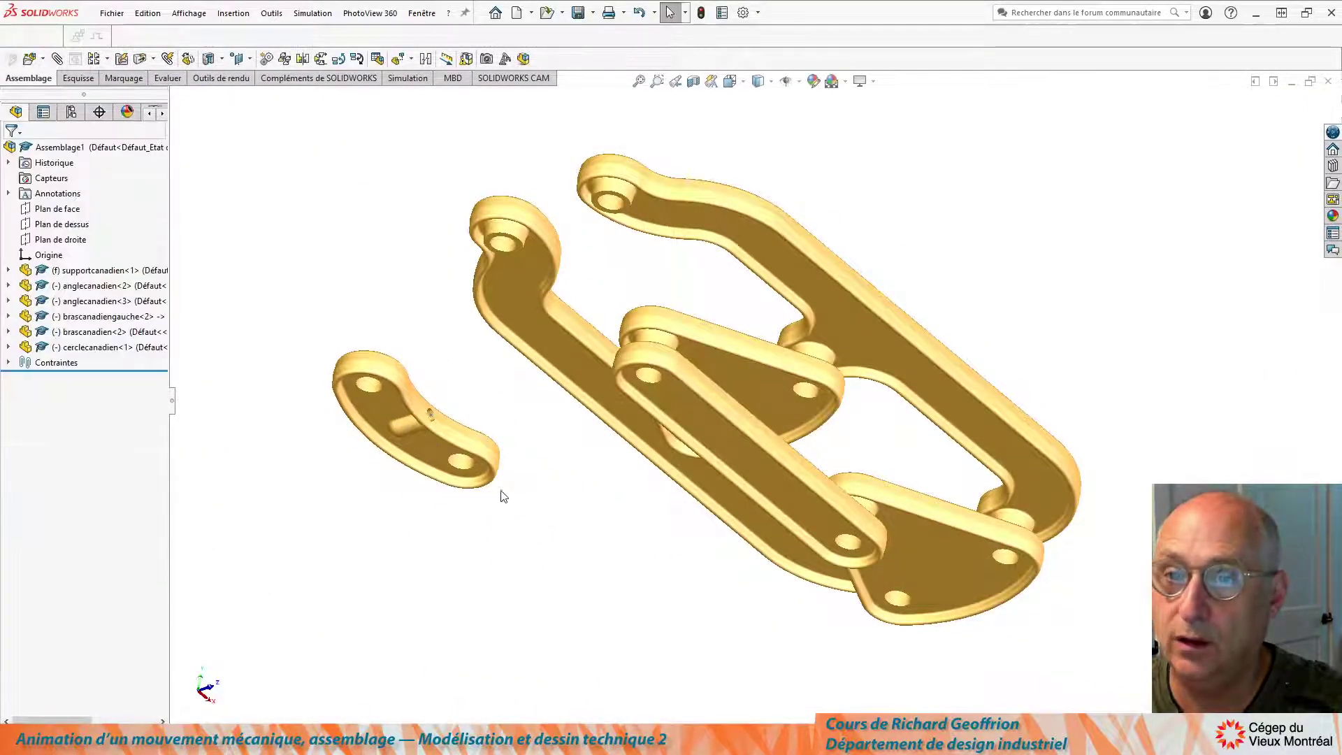
left_click(43, 59)
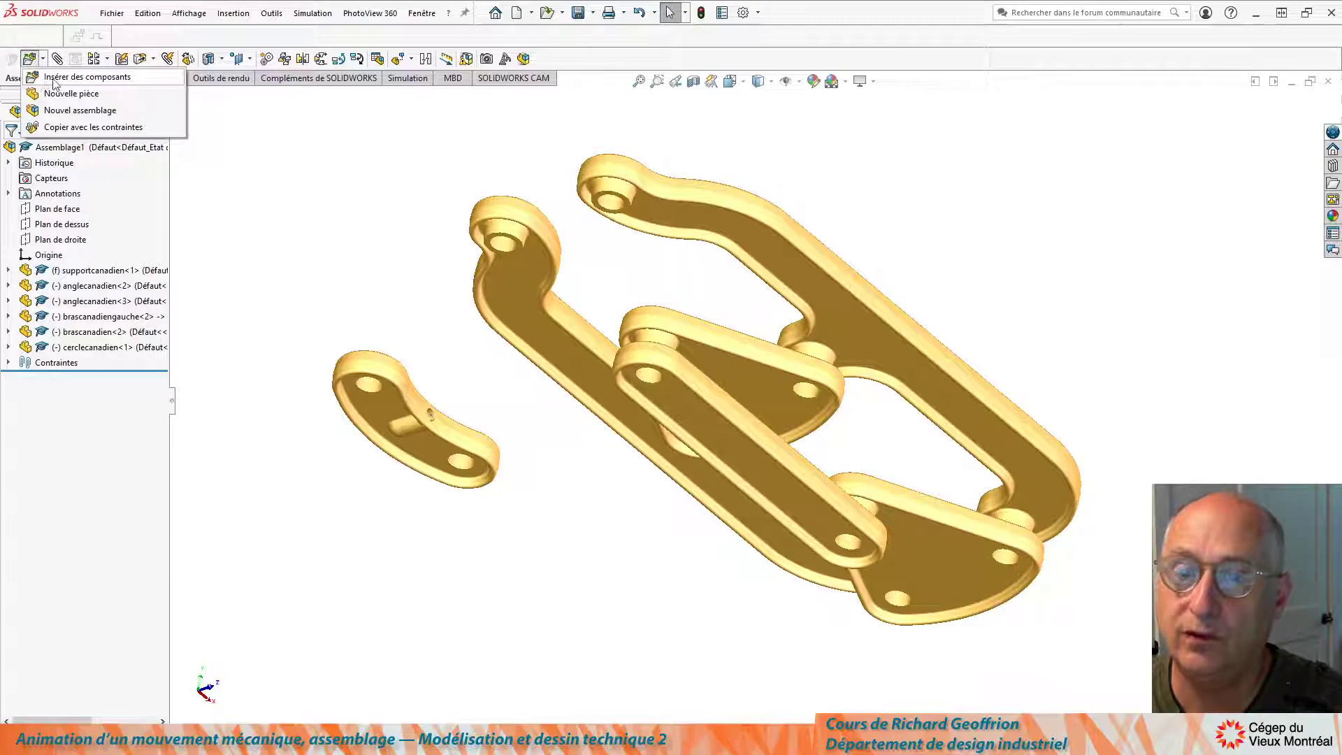
left_click(225, 185)
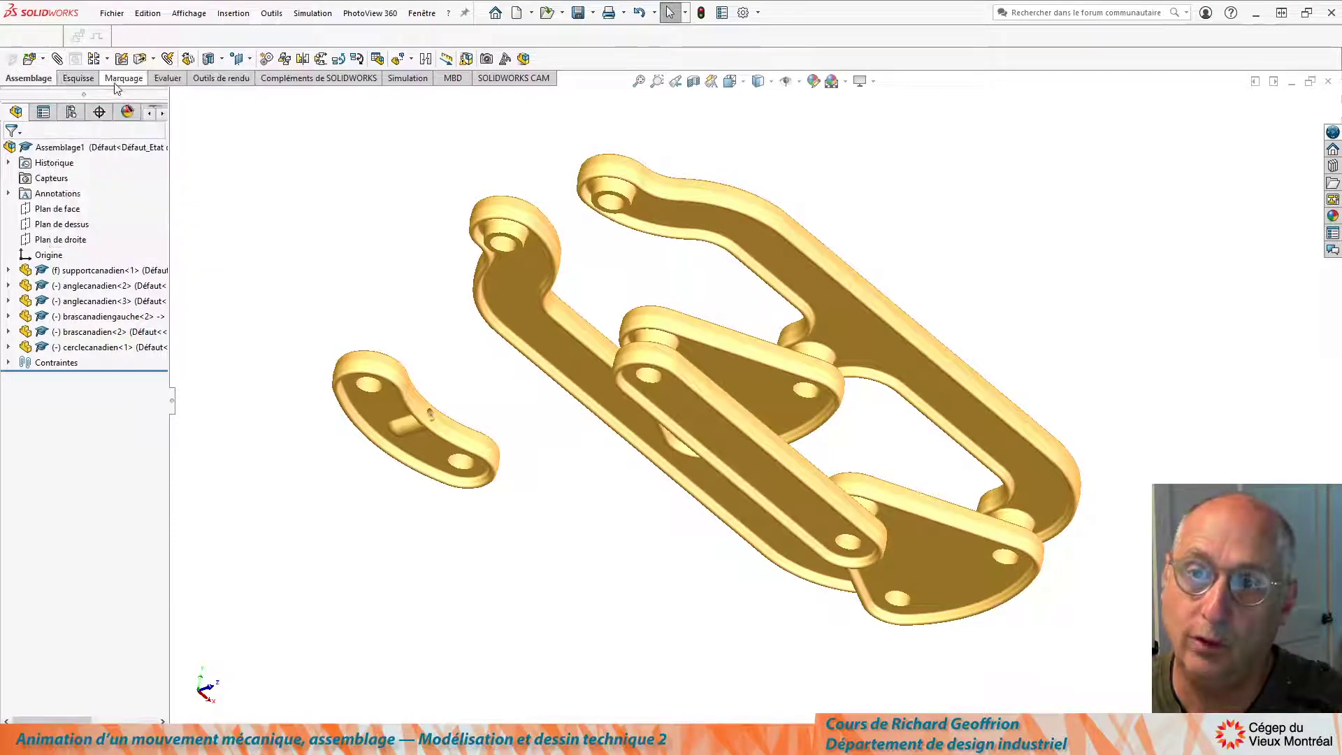
Mate one end boss of the cerclecanadien link onto the hole at the free end of the brascanadiengauche arm
middle_click_drag(461, 339, 383, 466)
scroll(526, 458, "down", 3)
middle_click_drag(752, 408, 695, 510)
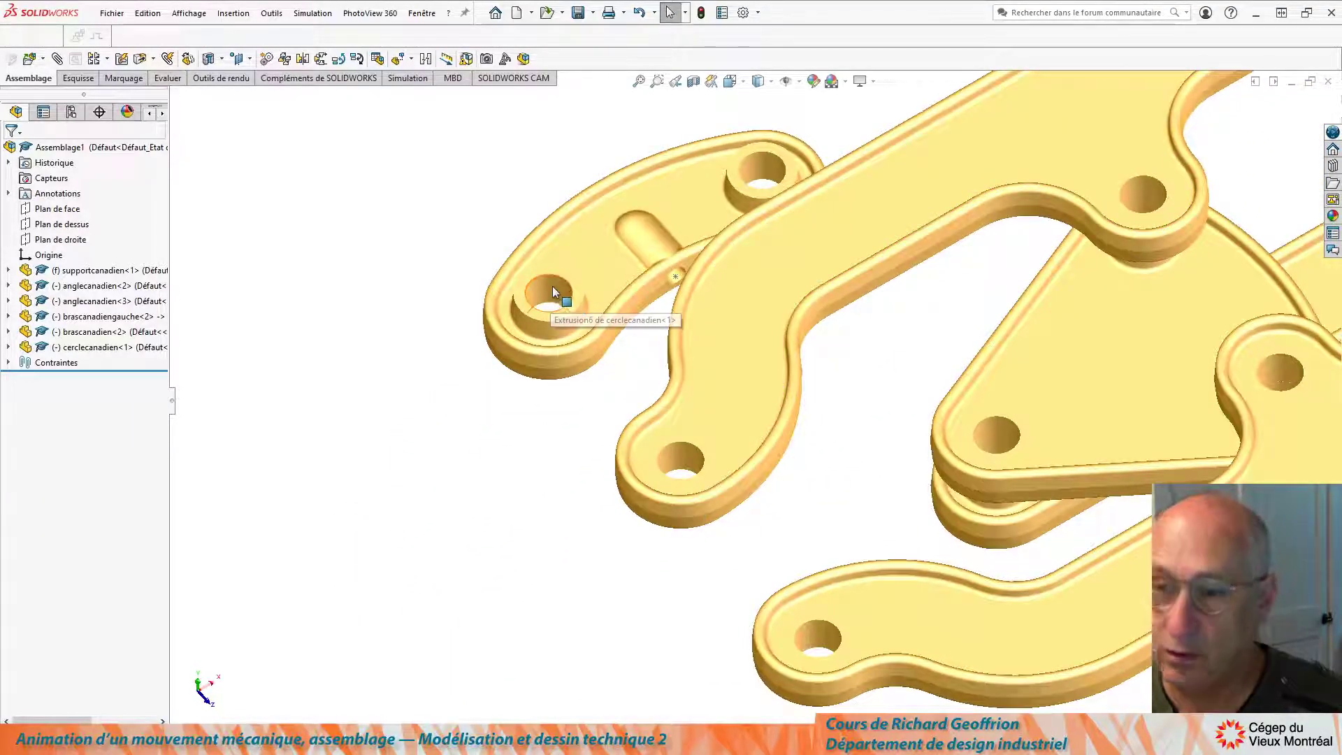
left_click_drag(555, 275, 682, 469, "alt")
Mate the cerclecanadien link's other boss edge coincident with the brascanadien arm's free end hole edge and move the linkage to test it
left_click_drag(822, 386, 761, 718)
scroll(762, 714, "up", 3)
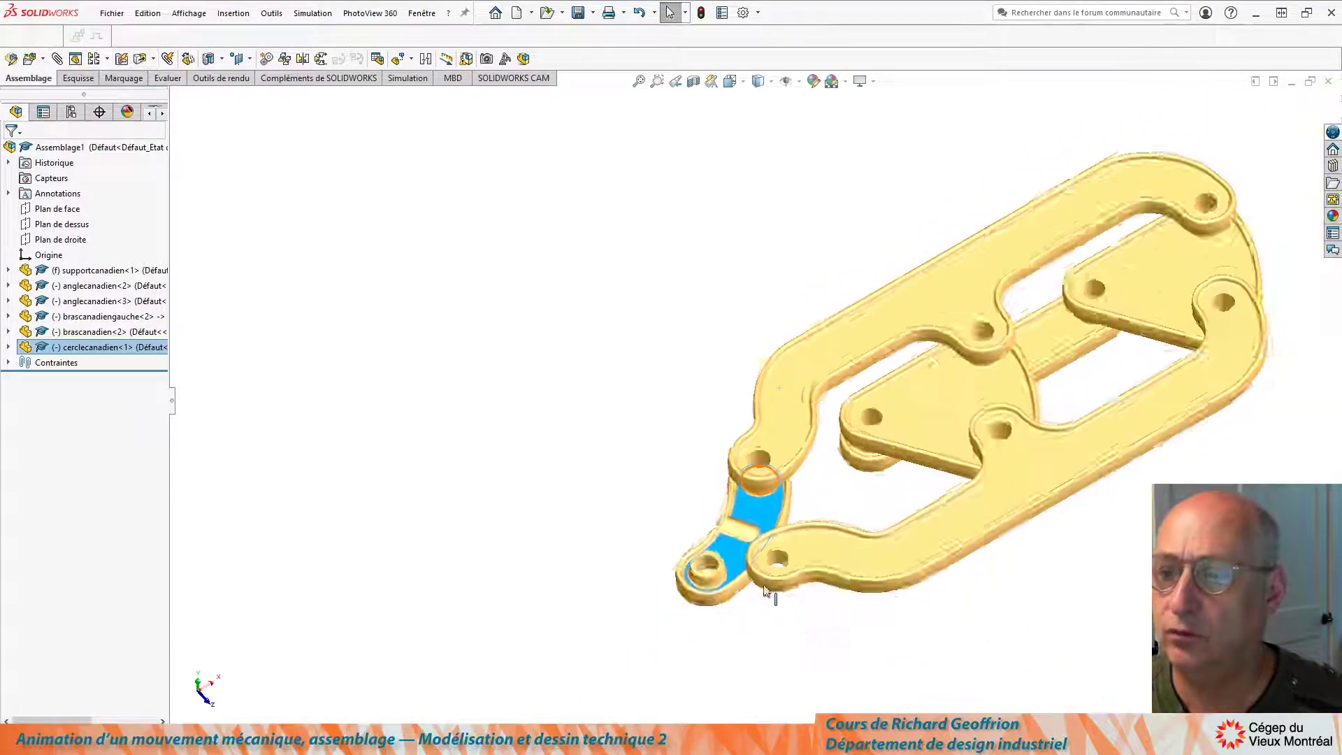
scroll(772, 595, "down", 5)
left_click(718, 625)
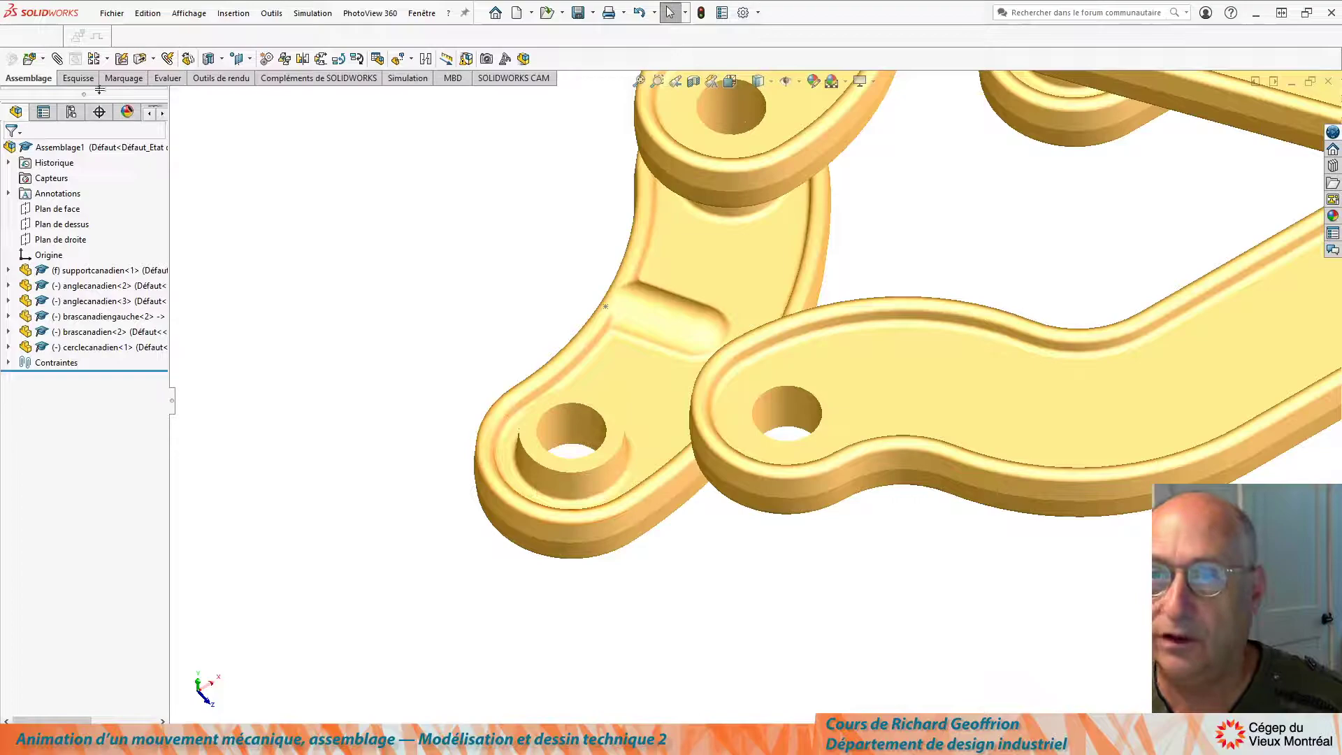
left_click(57, 60)
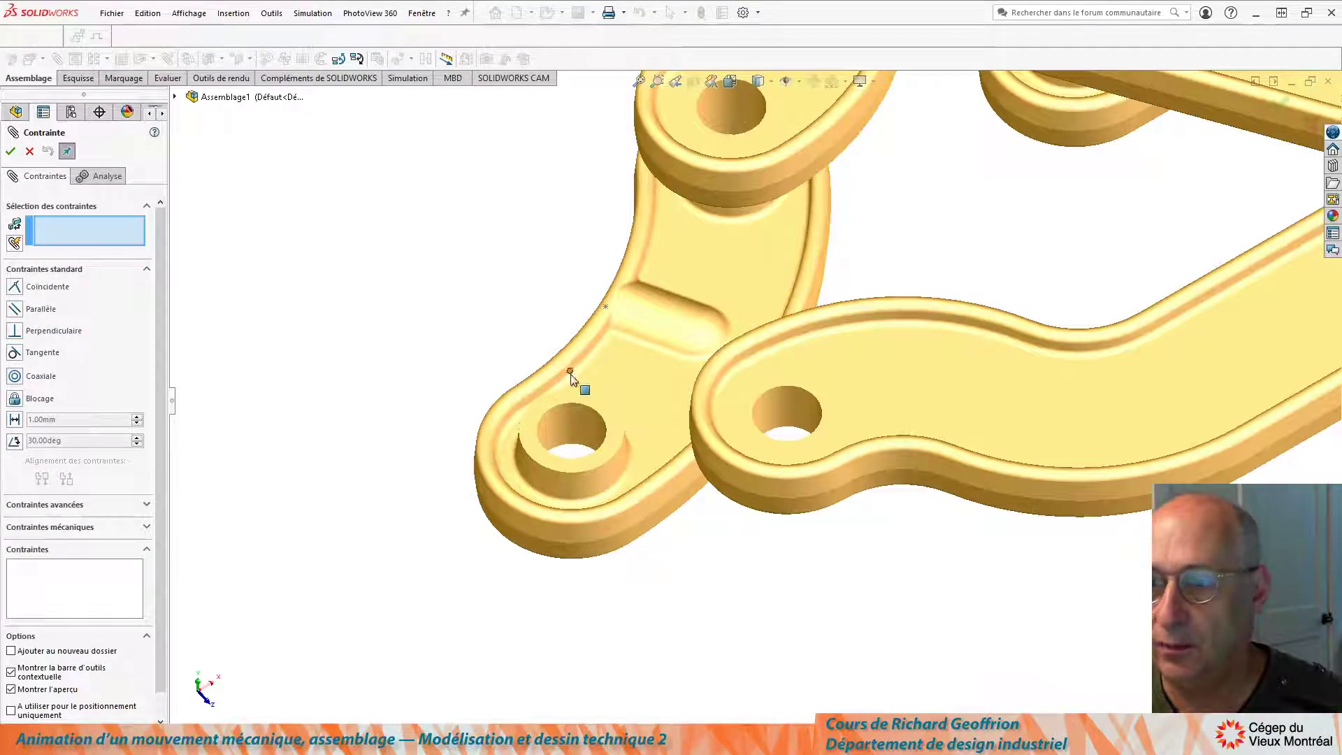
left_click(579, 405)
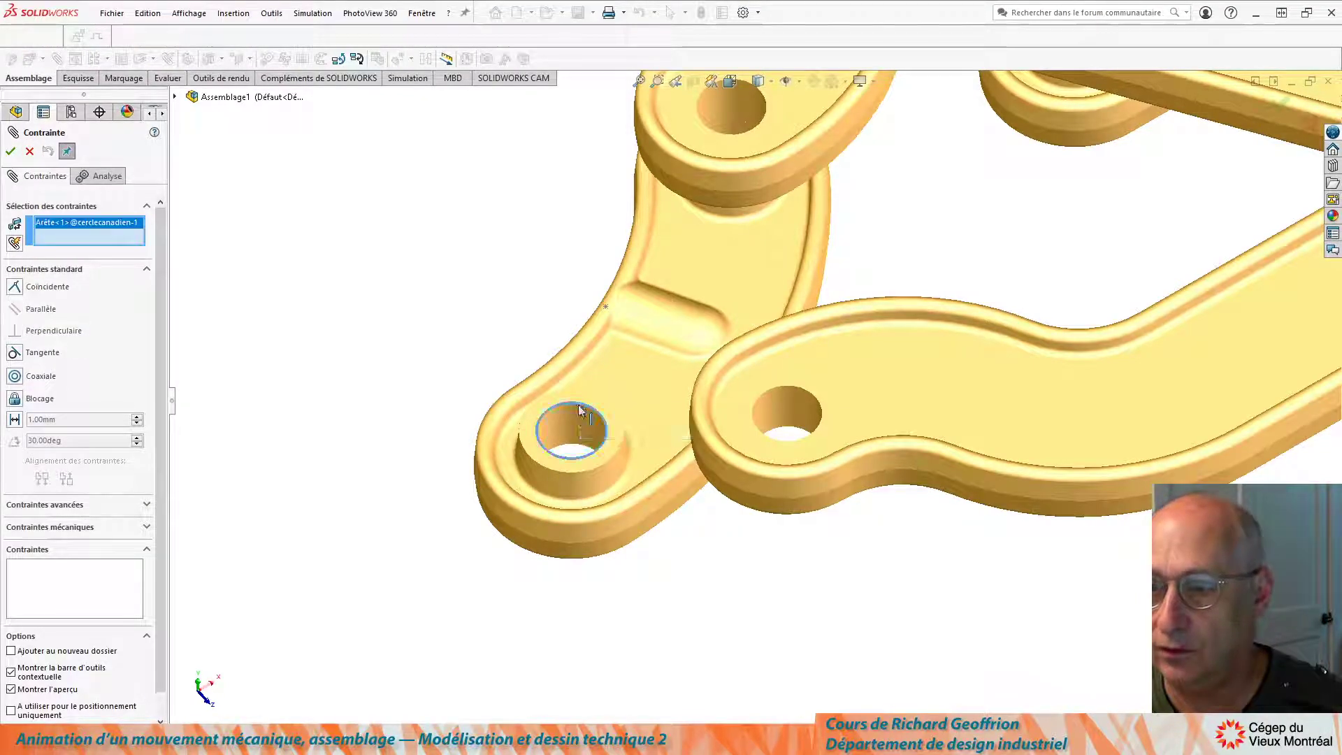
left_click(792, 434)
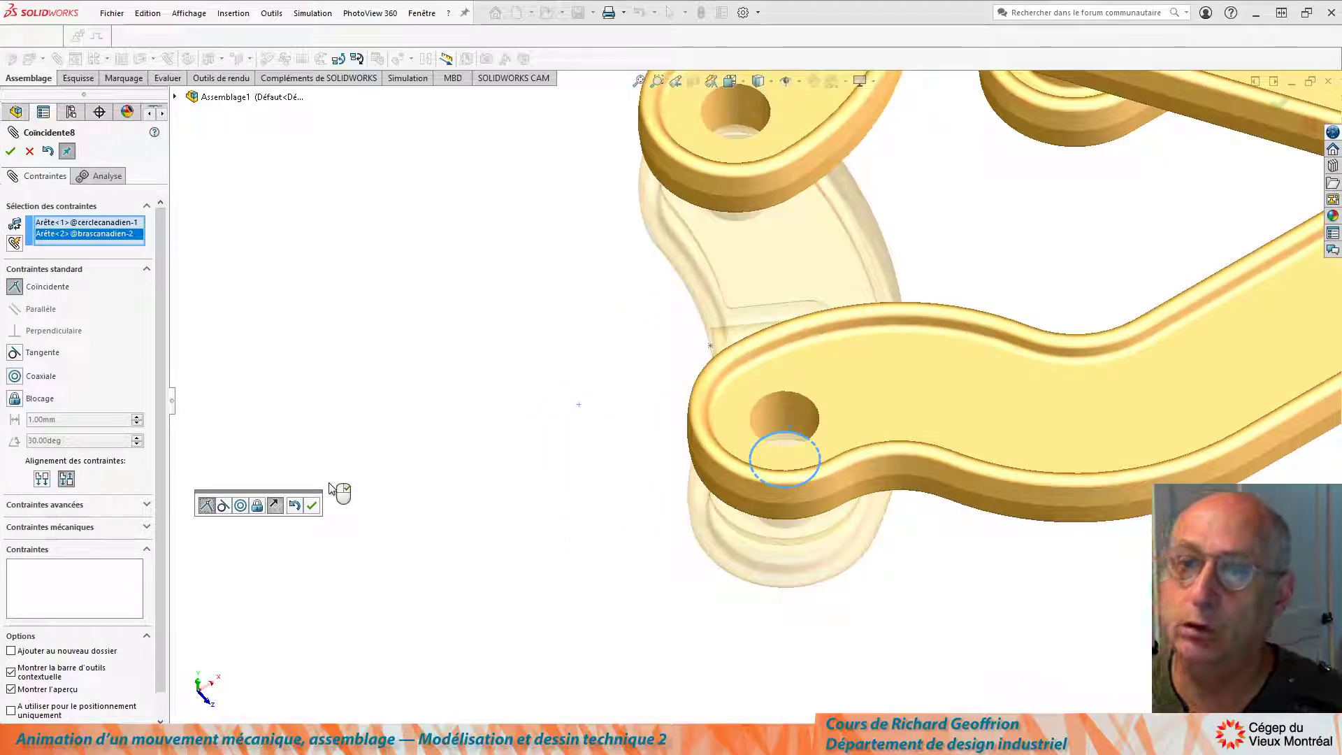
right_click(332, 490)
left_click(10, 150)
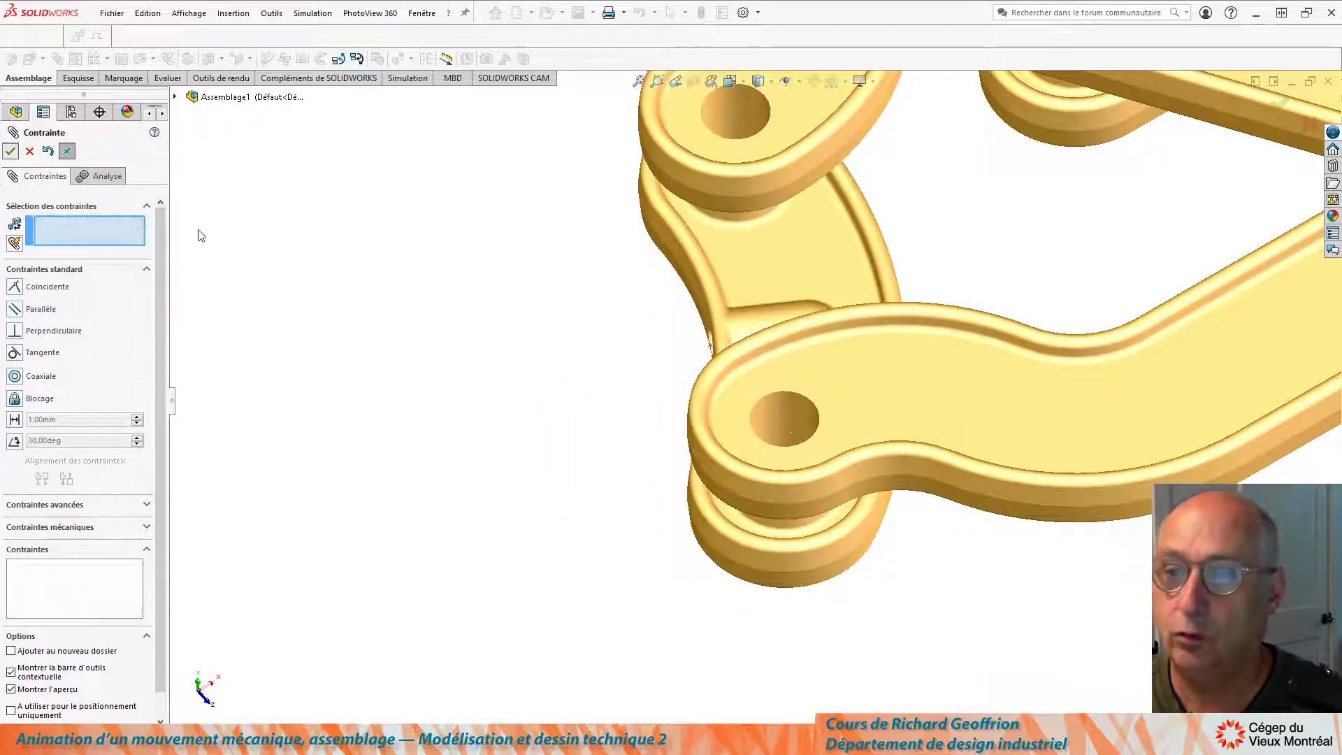
scroll(501, 311, "up", 5)
left_click_drag(953, 364, 909, 242)
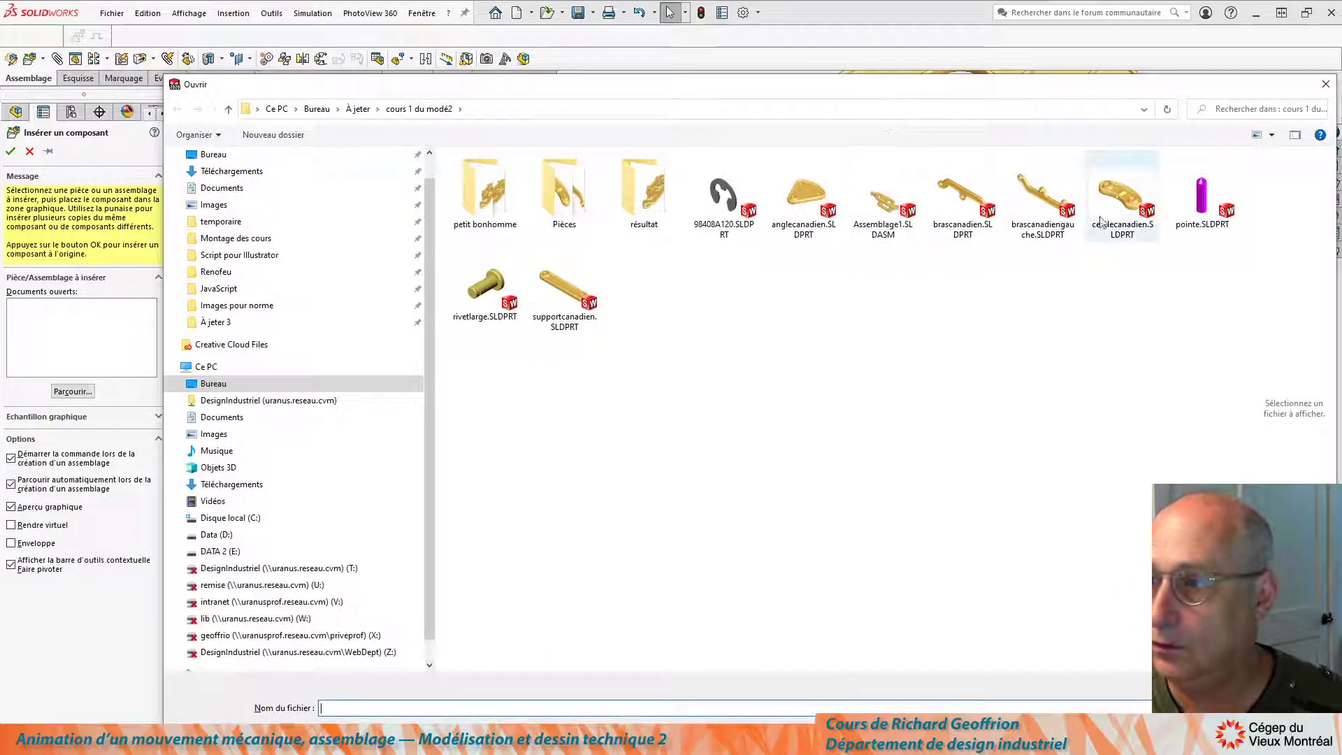
Insert the pointe.SLDPRT pin and place it in free space beside the cerclecanadien link
double_click(1204, 200)
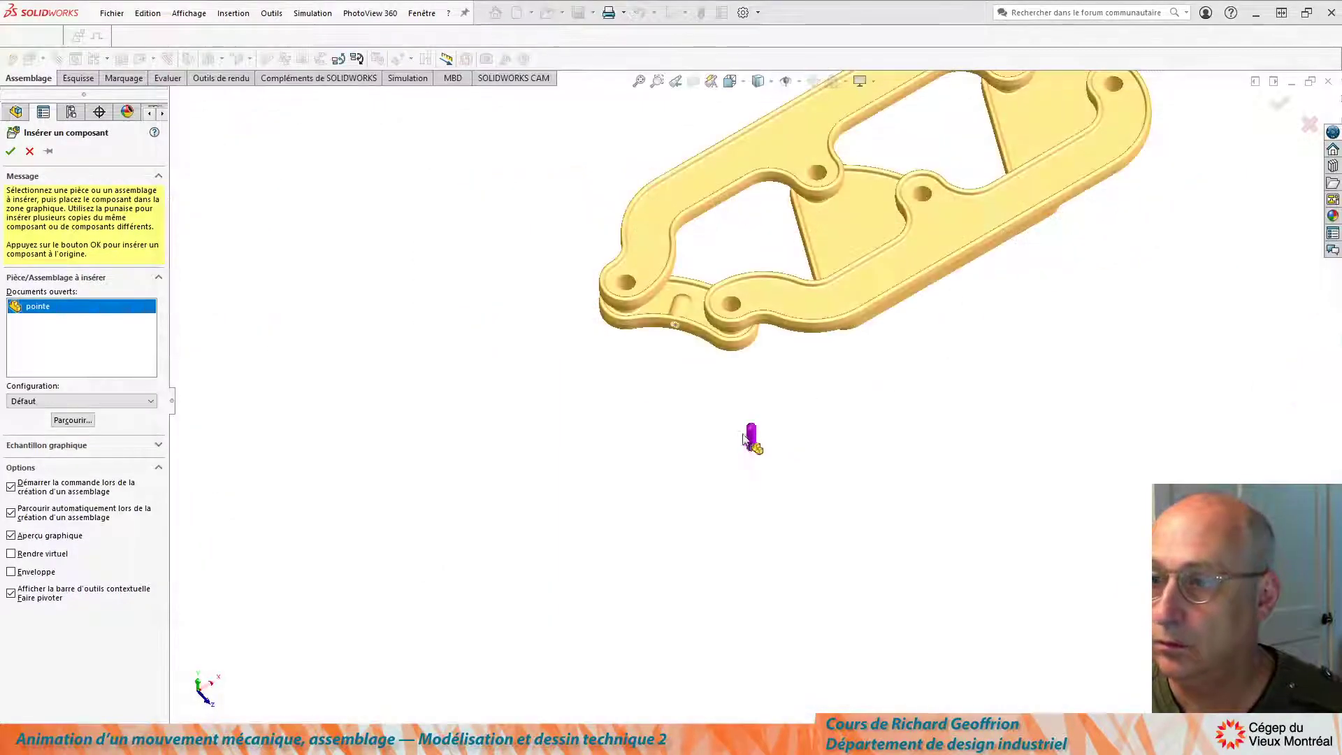
left_click(577, 370)
scroll(664, 356, "down", 5)
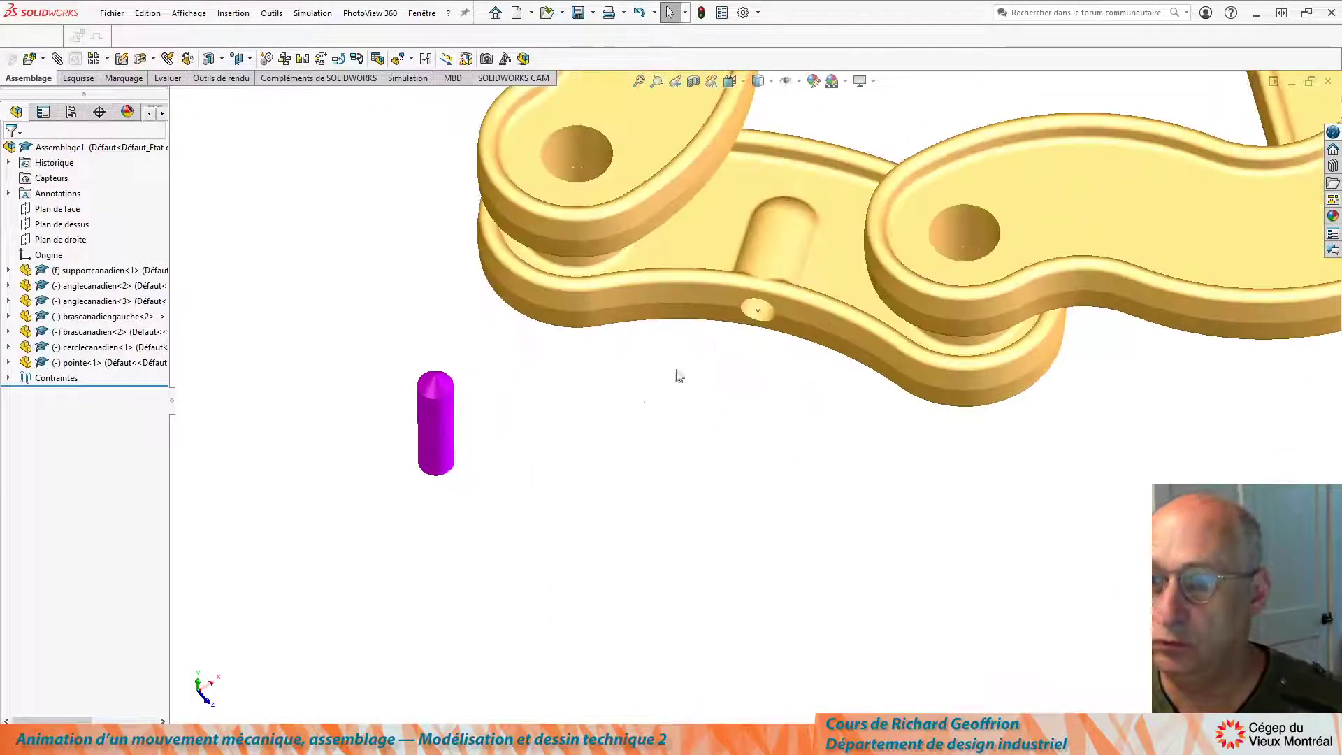
Mate the pointe pin's cylindrical face coaxial with the small hole in the middle of the cerclecanadien link's side
key("m")
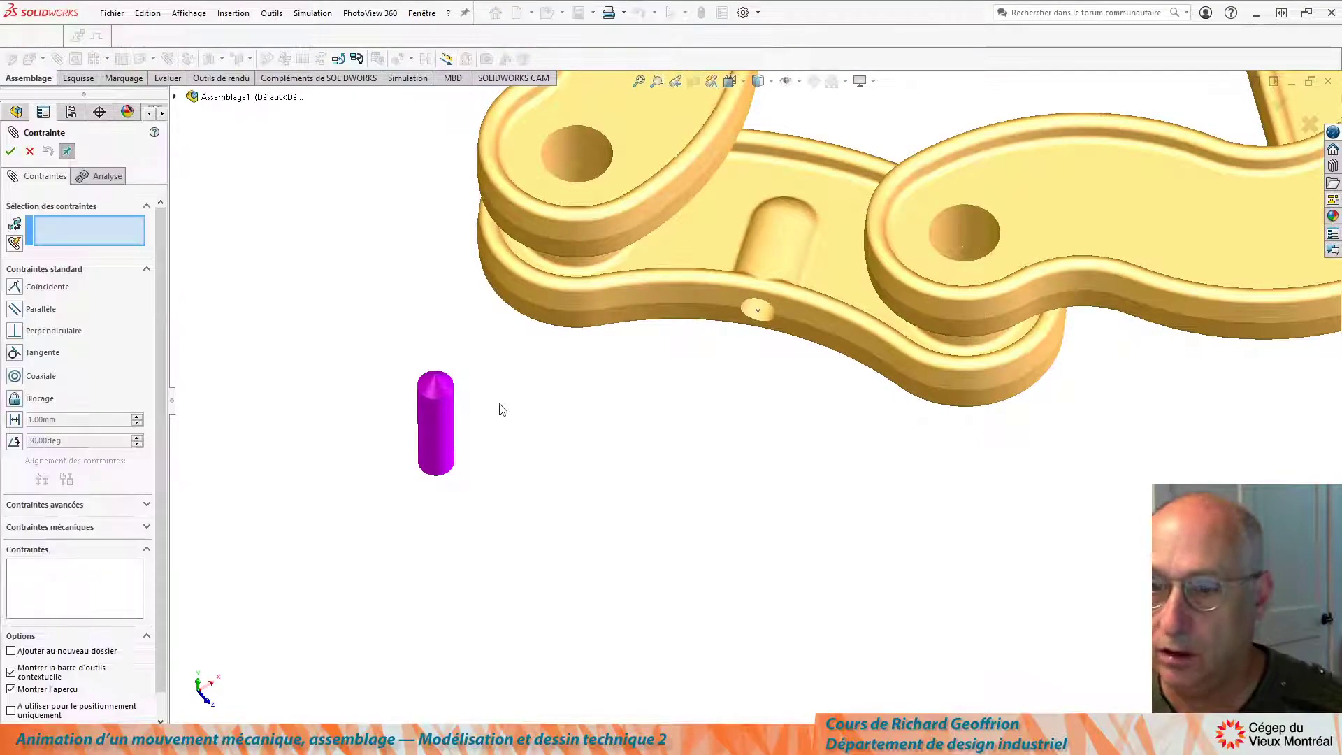
left_click(434, 437)
left_click(756, 316)
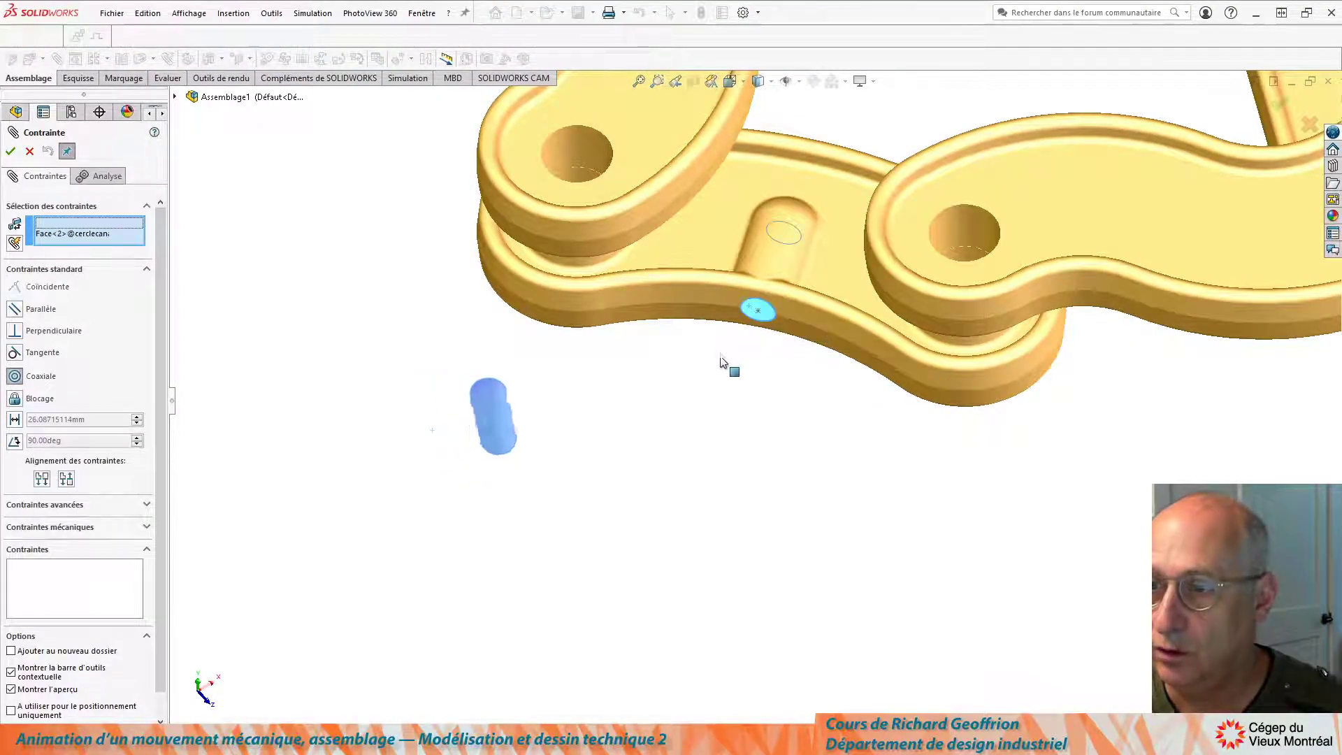
right_click(725, 371)
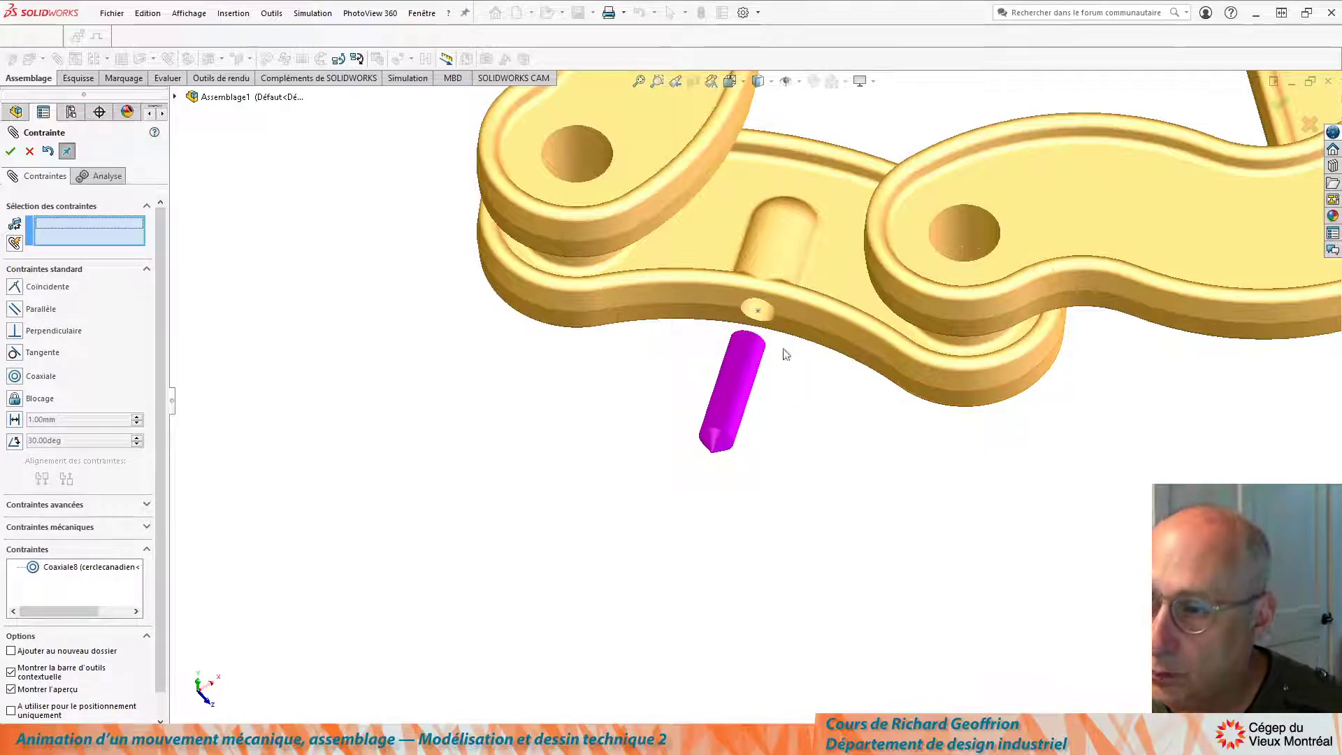
Mate the pin's flat end edge coincident with the inner edge of the hole in the cerclecanadien link and finish mating
left_click(762, 344)
middle_click_drag(794, 455, 842, 326)
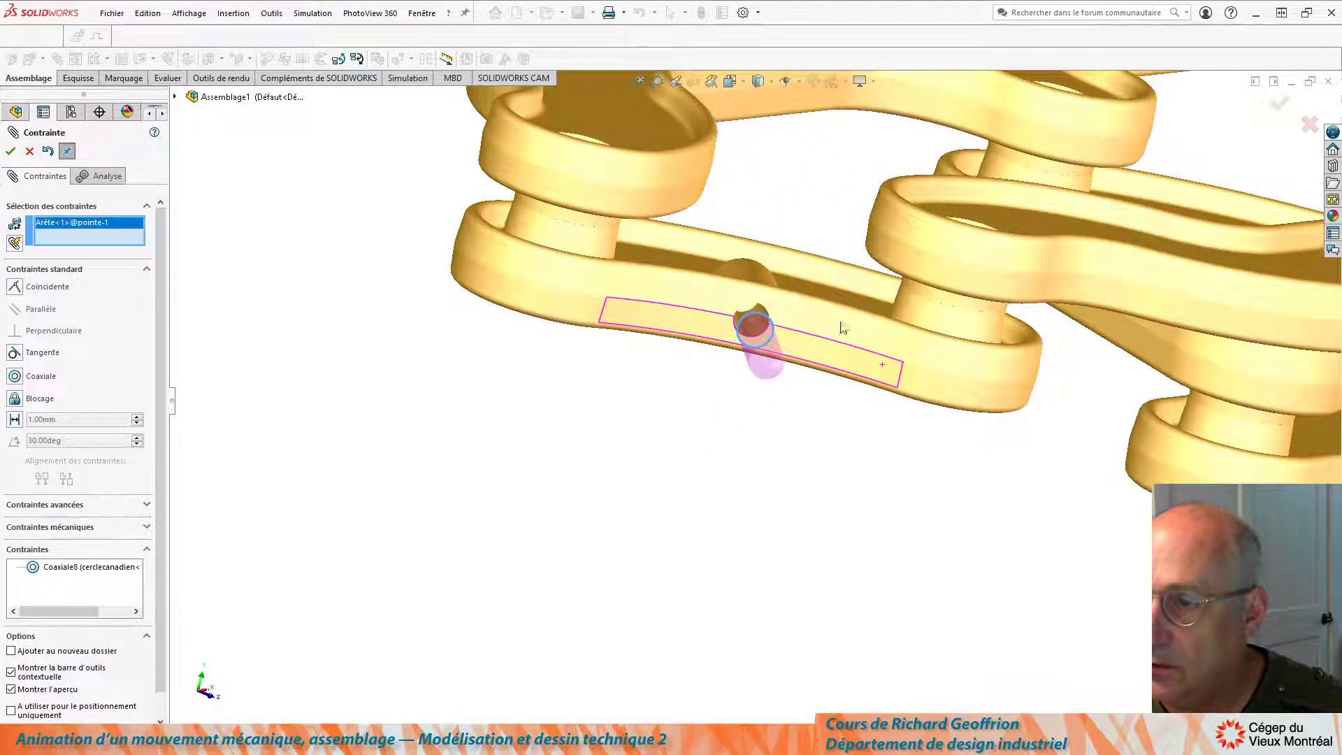
scroll(785, 309, "down", 3)
scroll(784, 310, "down", 2)
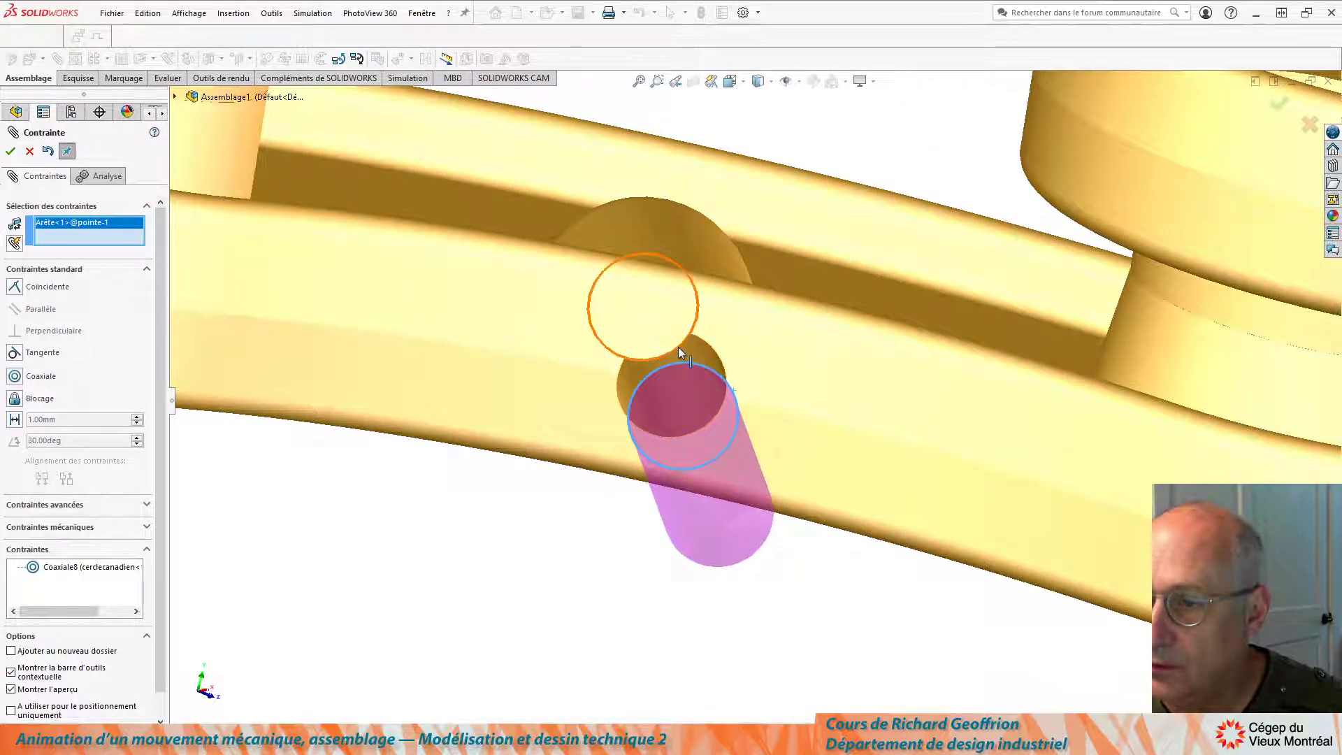
left_click(679, 346)
key("Return")
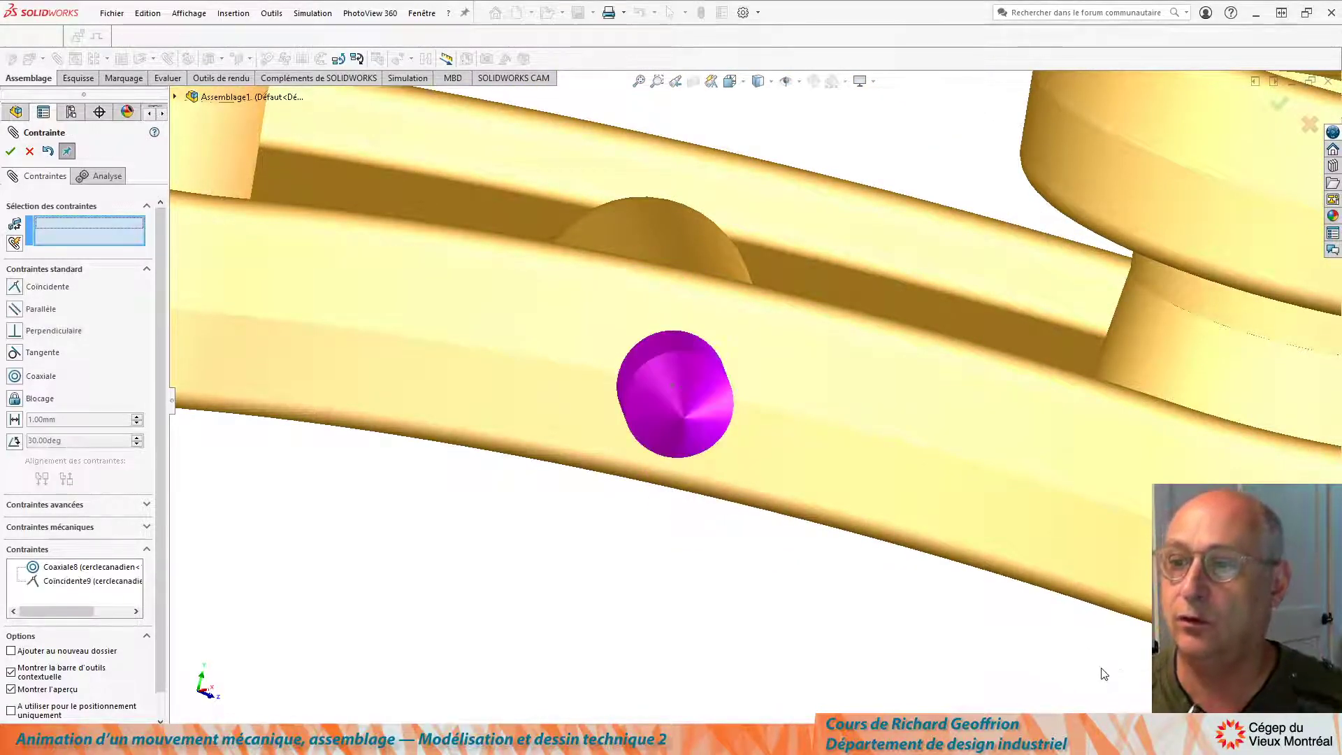
scroll(741, 398, "up", 5)
middle_click_drag(924, 568, 783, 532)
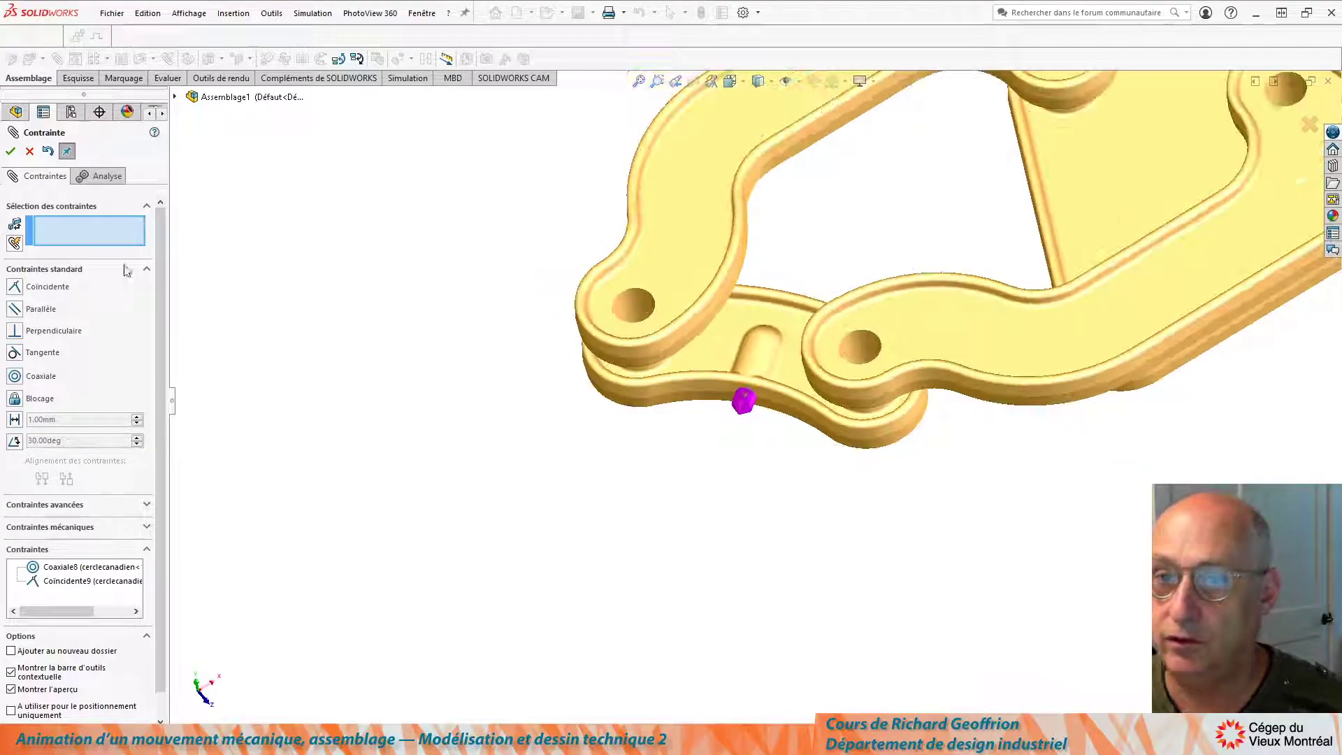
left_click(11, 149)
Hide the sketch point displayed at the pin hole of the cerclecanadien link
scroll(755, 427, "down", 3)
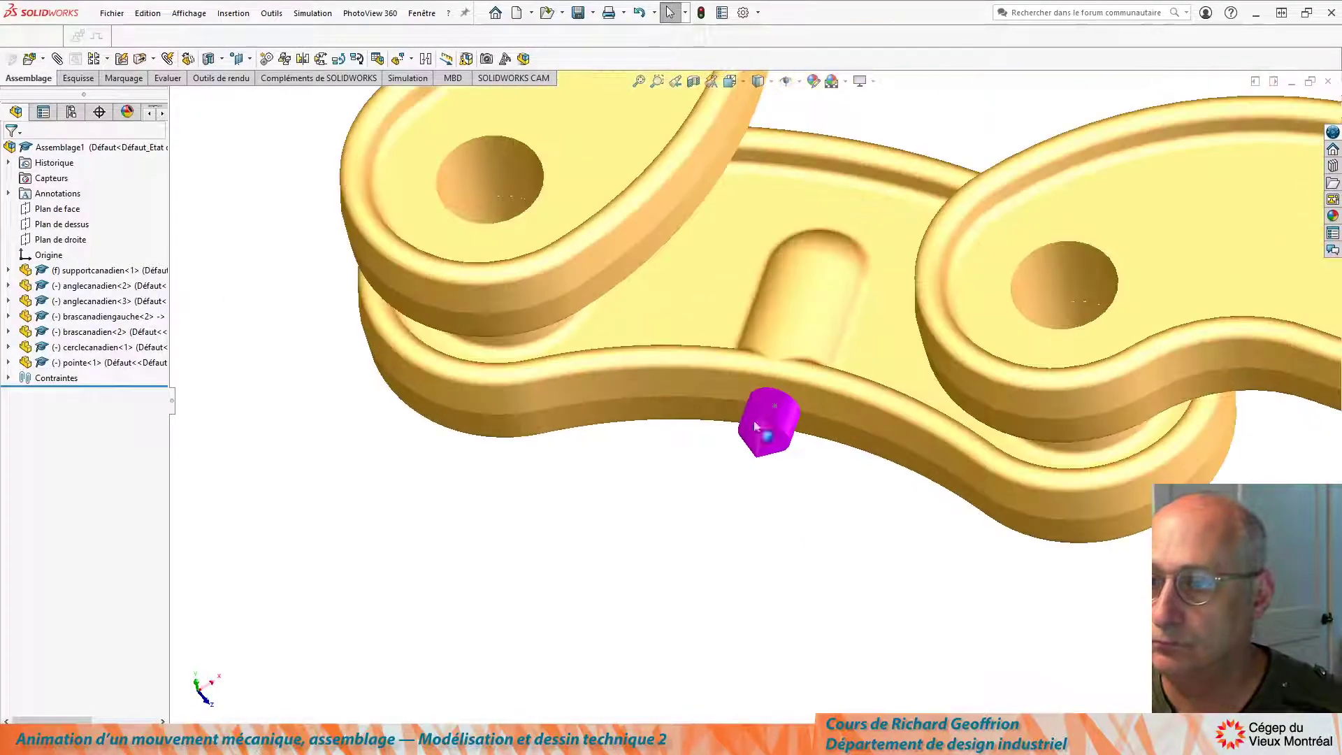
left_click(778, 409)
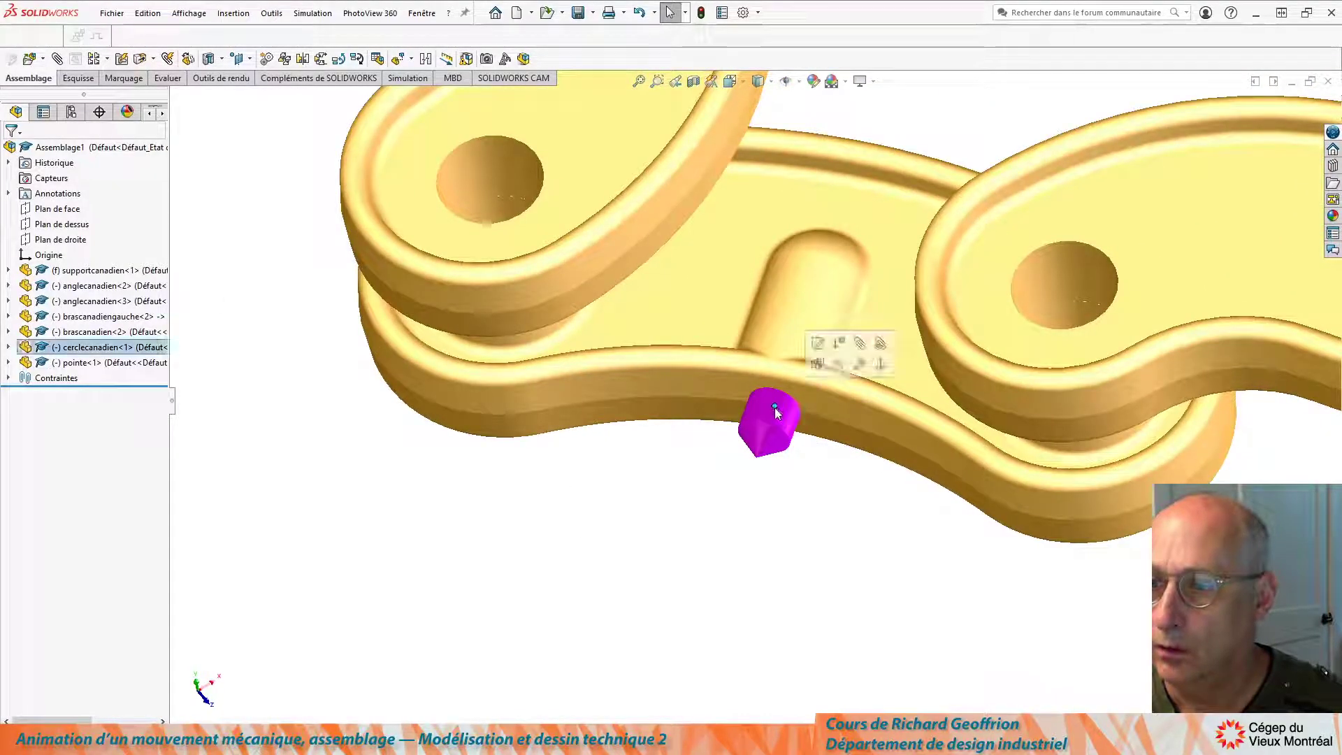
left_click(839, 364)
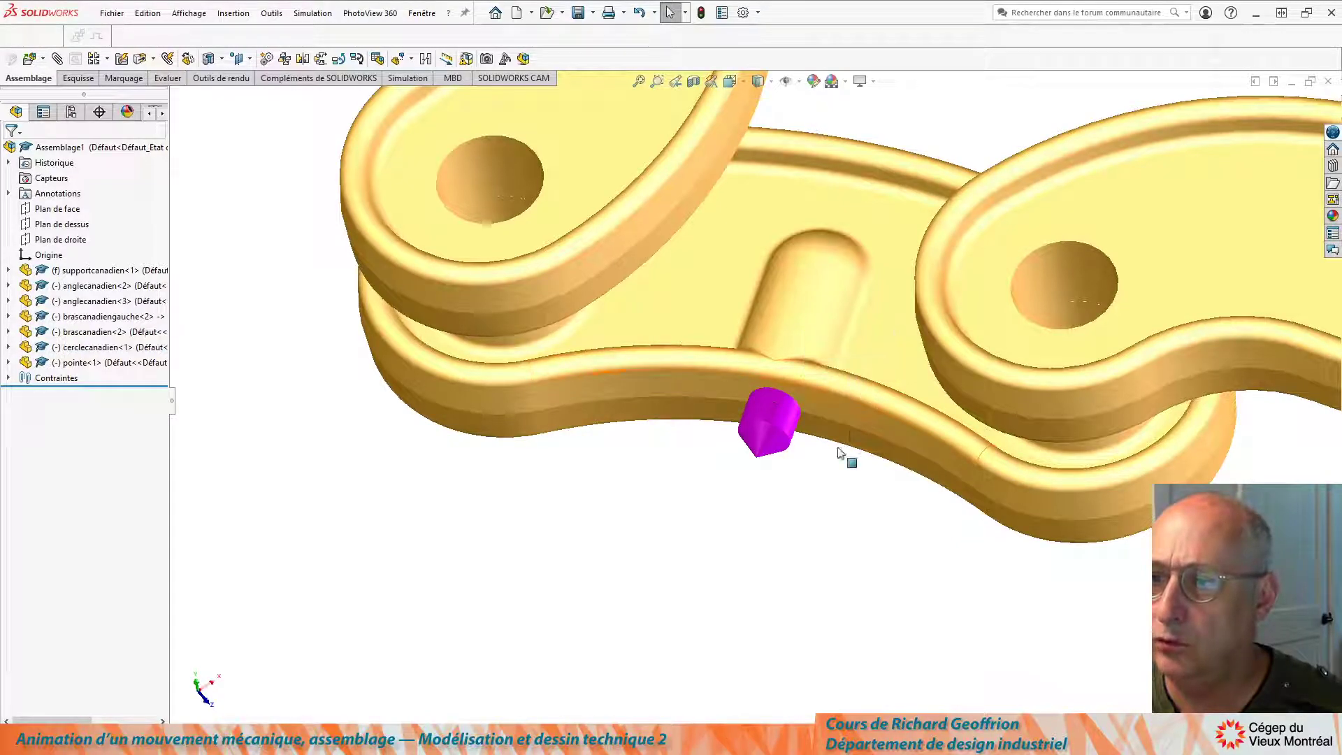
scroll(726, 584, "down", 10)
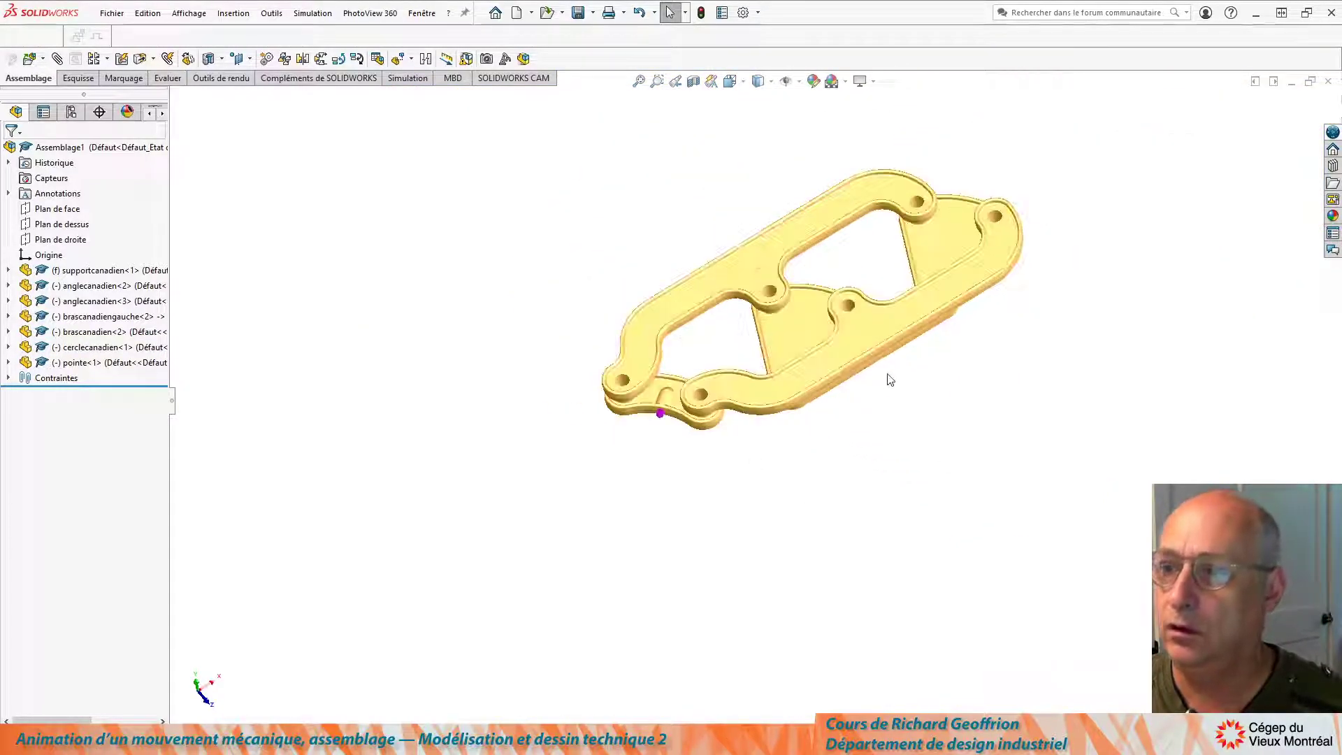
scroll(816, 309, "up", 3)
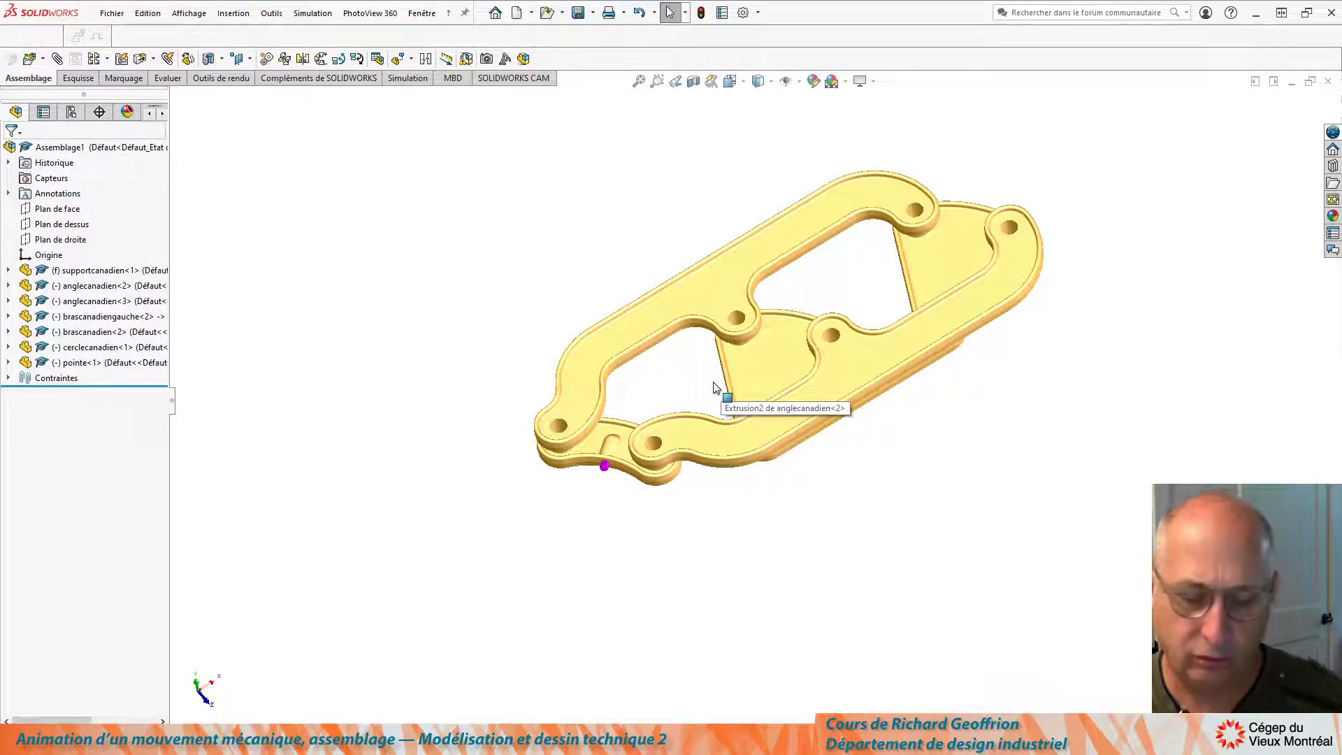
Insert the rivetlarge.SLDPRT rivet and place it in free space near the cerclecanadien link
middle_click_drag(596, 512, 625, 486)
left_click_drag(988, 272, 1049, 371)
left_click(608, 542)
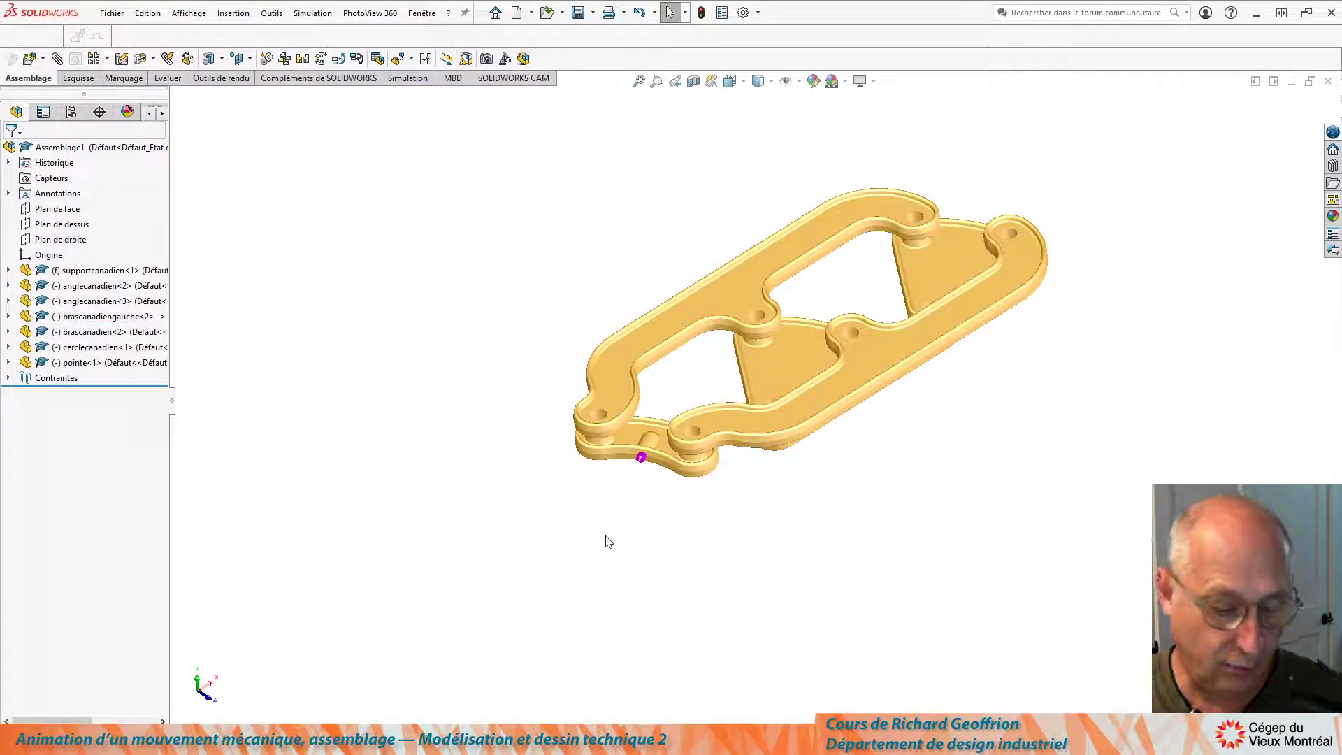
key("i")
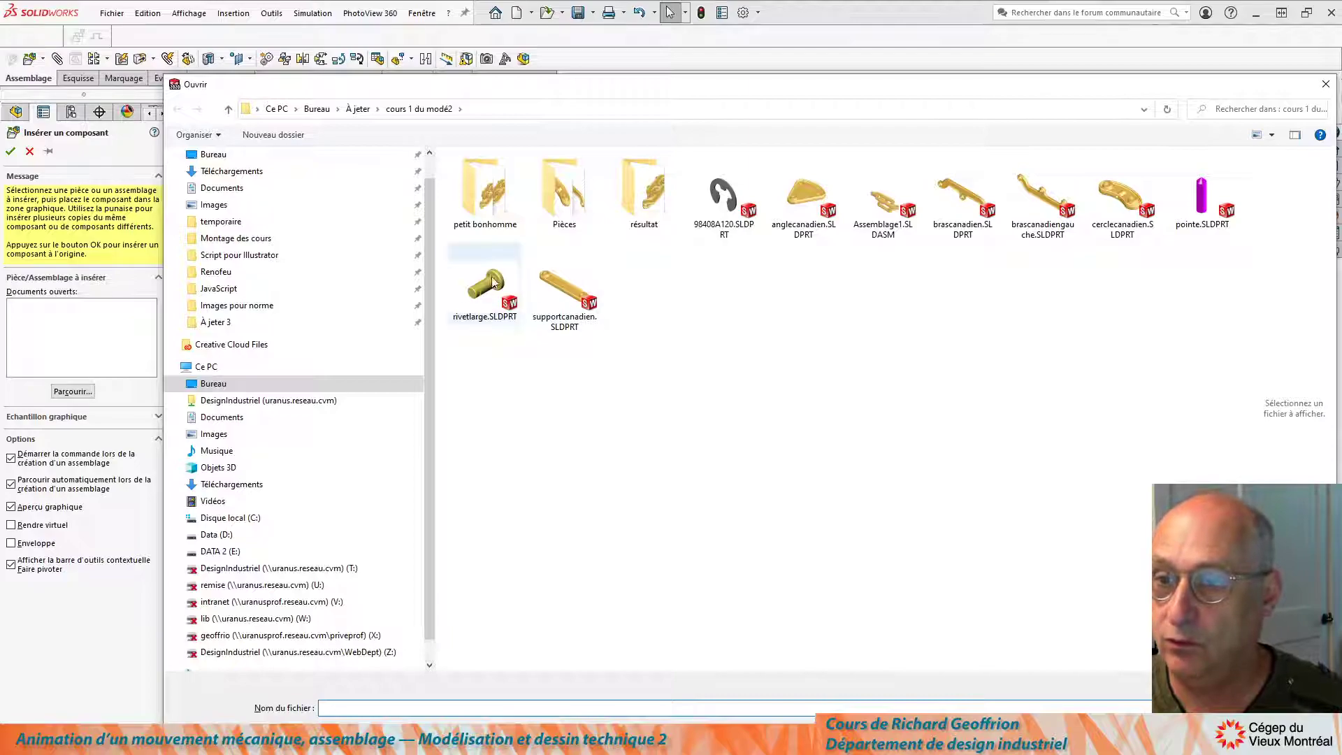
double_click(501, 292)
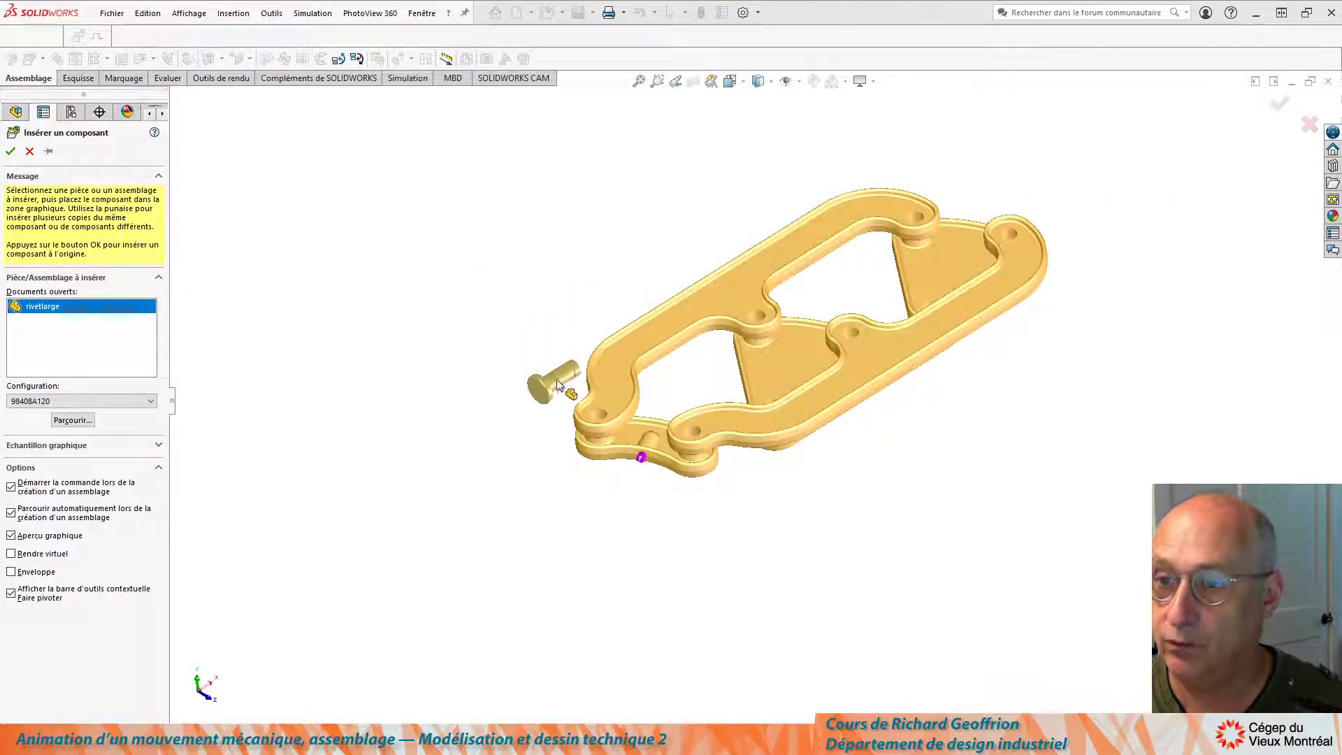
left_click(543, 405)
Place mated copies of the loose rivet in the two arm end holes that connect to the cerclecanadien link
middle_click_drag(916, 441, 668, 665)
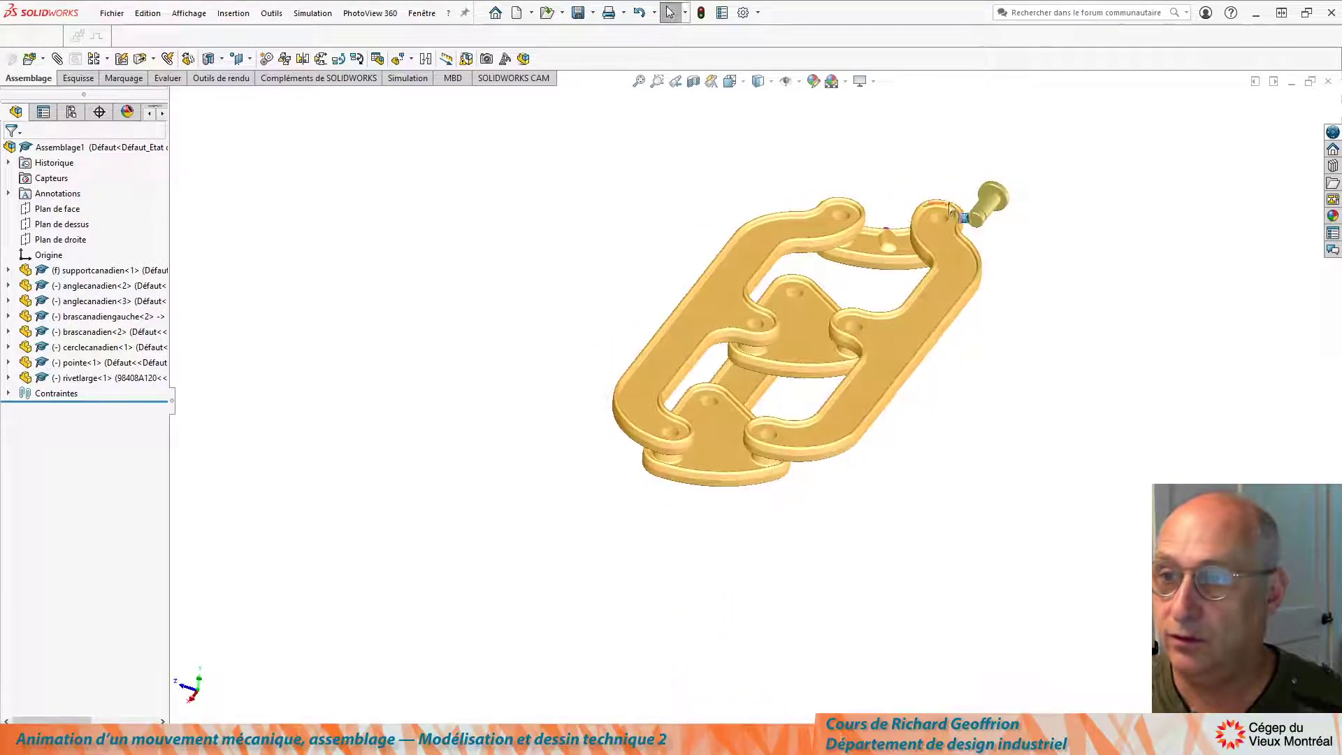
scroll(926, 238, "down", 3)
scroll(744, 328, "down", 2)
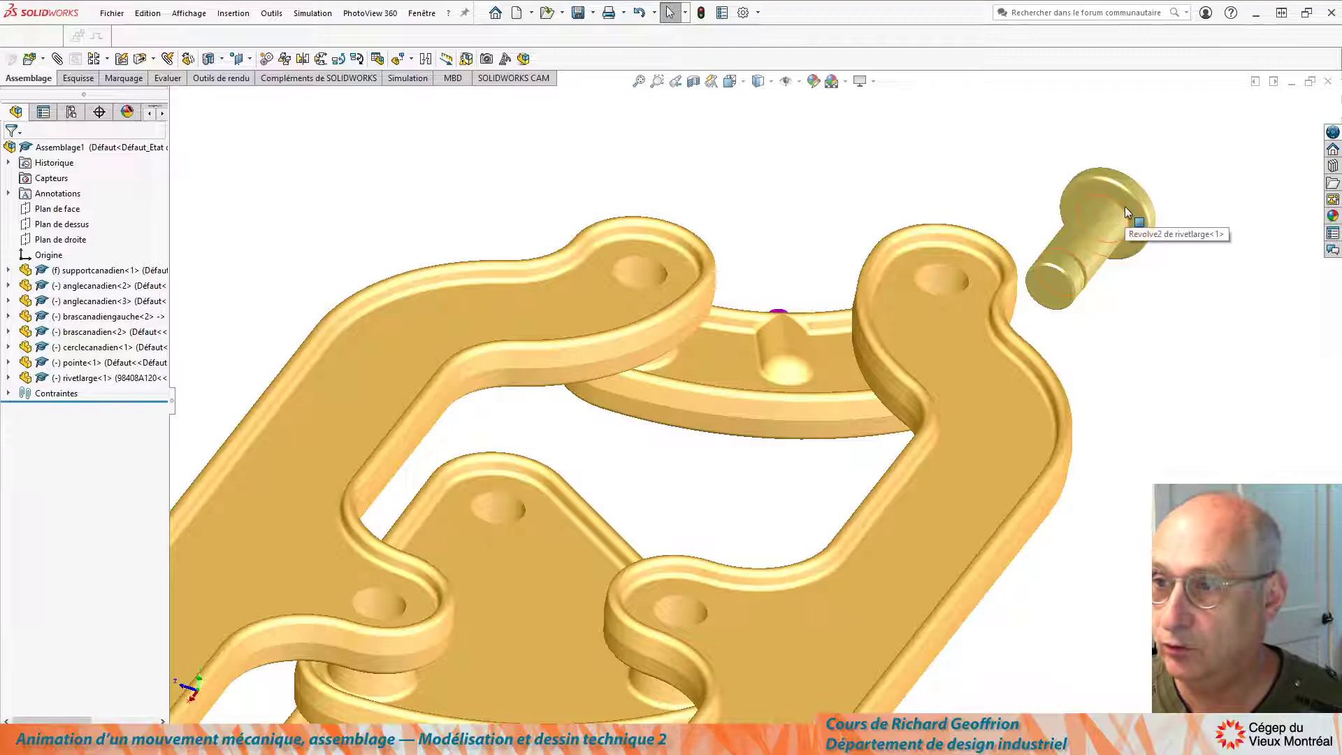
left_click_drag(1122, 207, 947, 287, "alt")
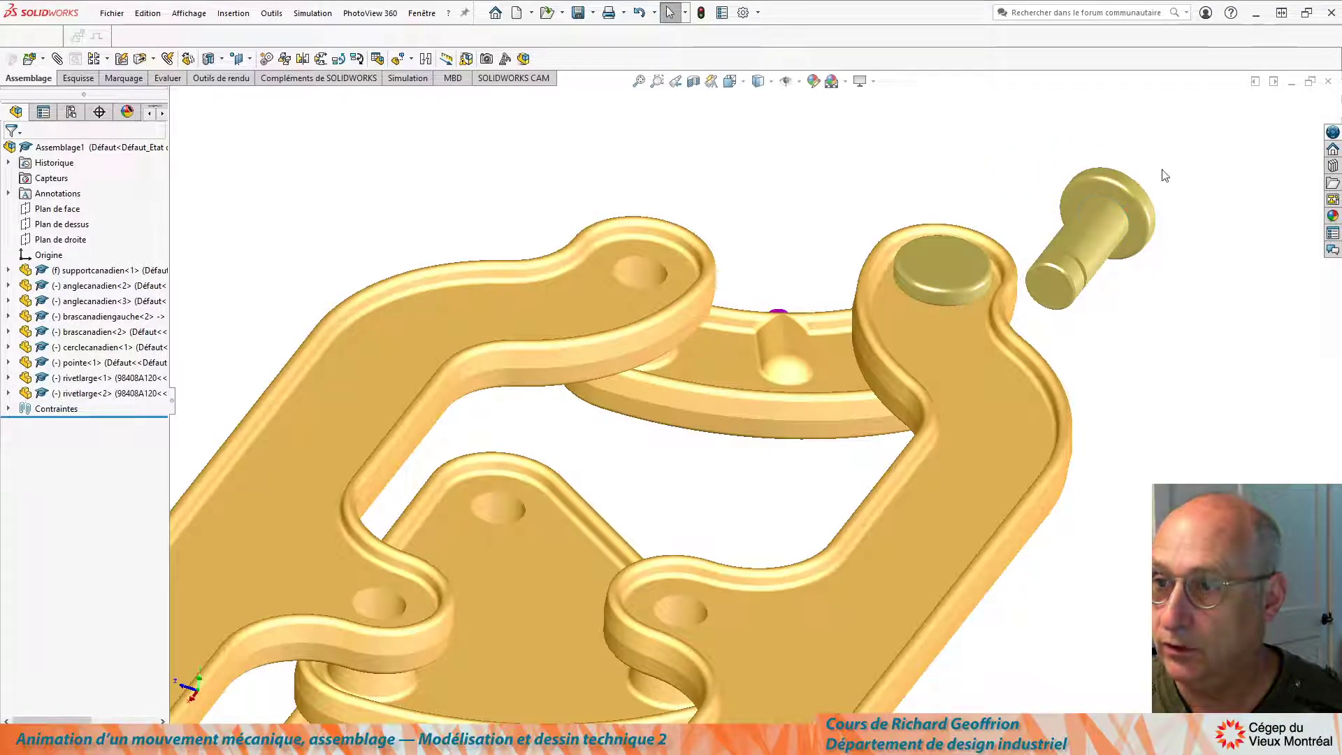
left_click_drag(1114, 202, 653, 268, "alt")
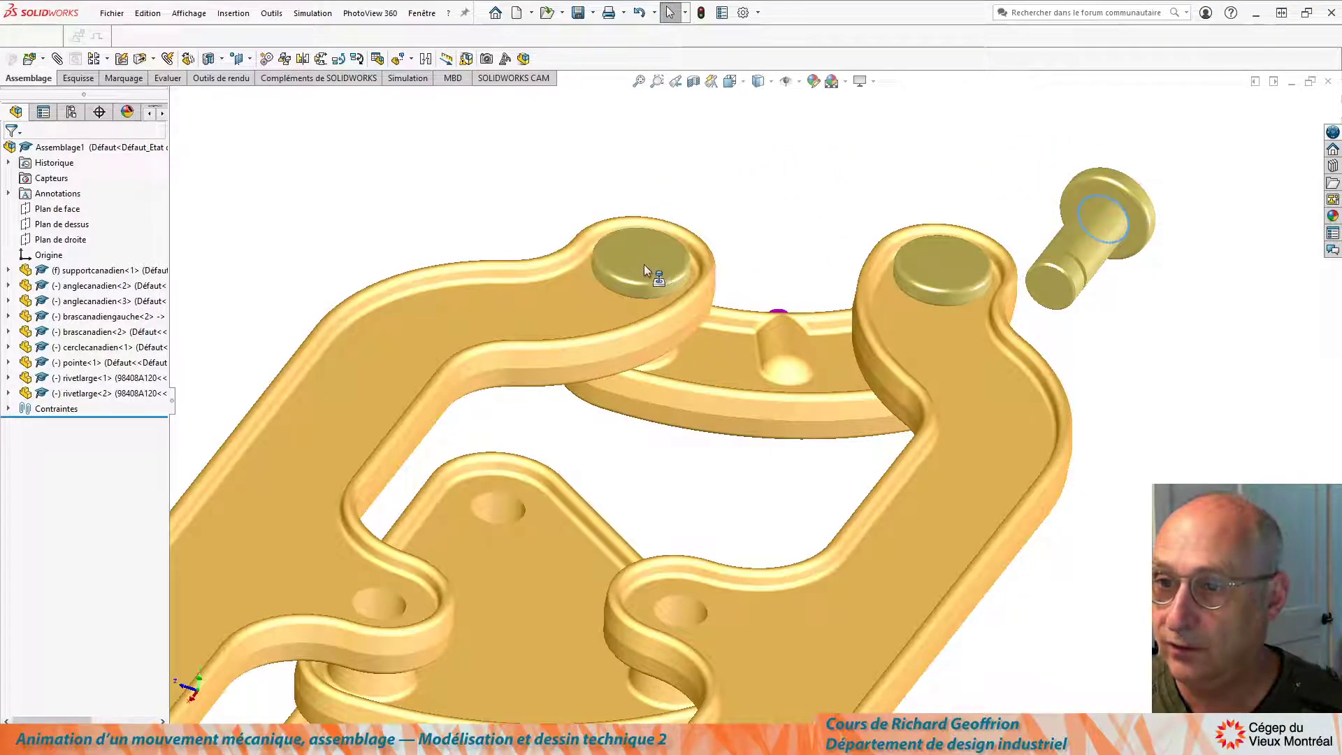
Place mated copies of the rivet in the middle angle plate's apex hole and in both arms' middle holes
left_click(1132, 217)
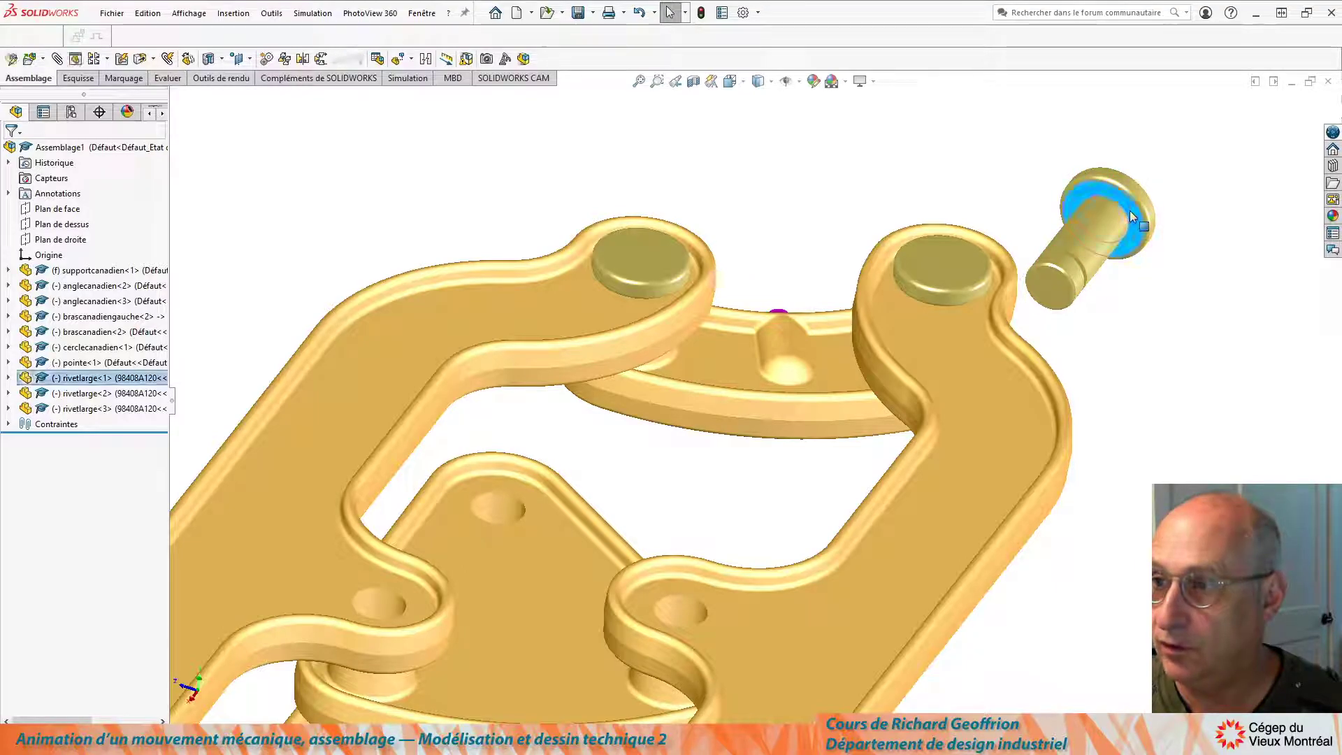
left_click(1199, 282)
left_click_drag(1127, 221, 498, 505, "alt")
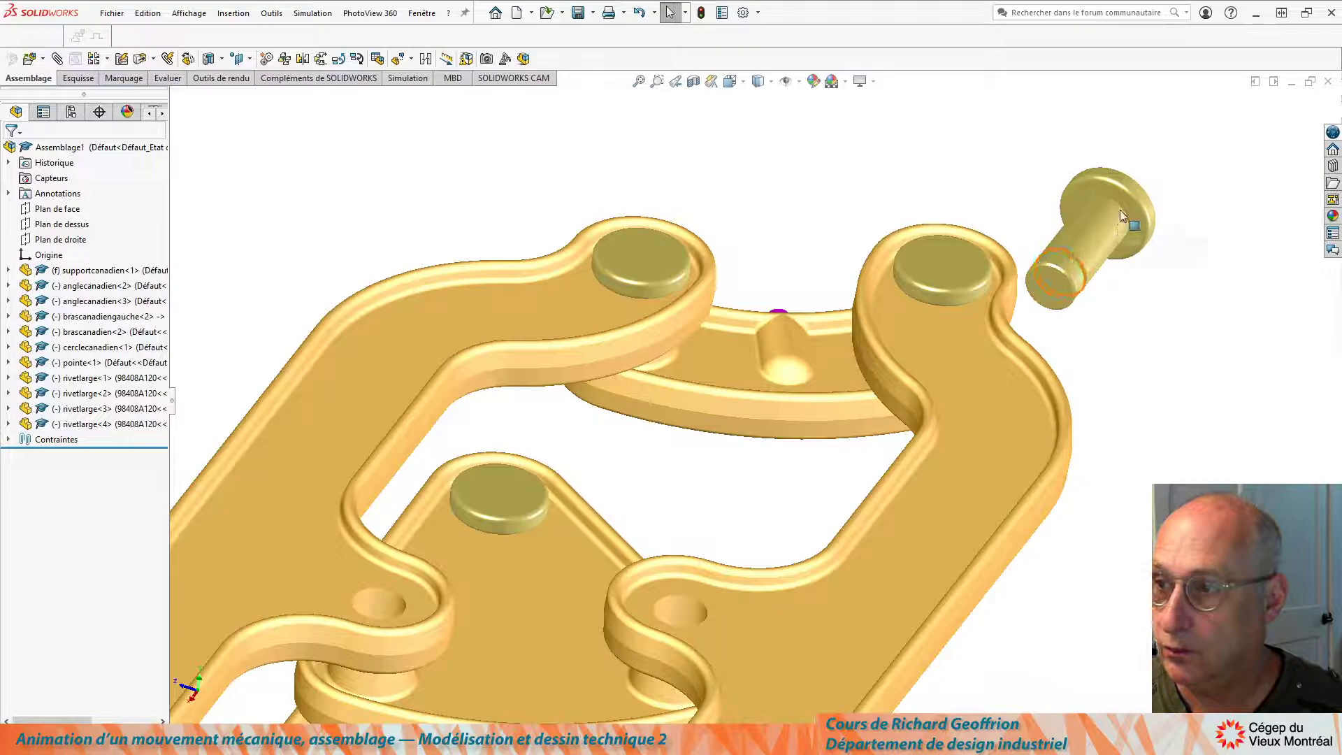
left_click_drag(1119, 218, 699, 621, "alt")
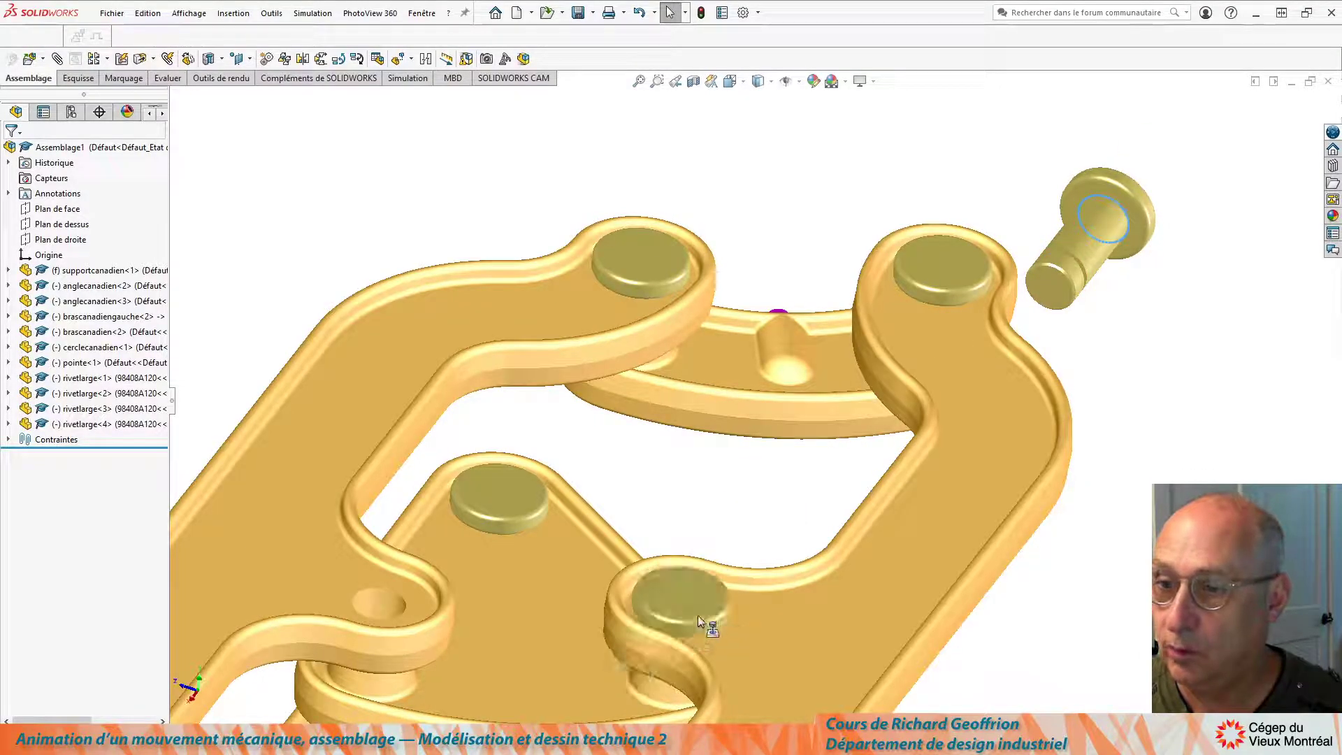
left_click_drag(506, 521, 381, 602, "alt")
Place mated copies of the rivet in the end angle plate's apex hole and in the brascanadien arm hole over that plate
key("f")
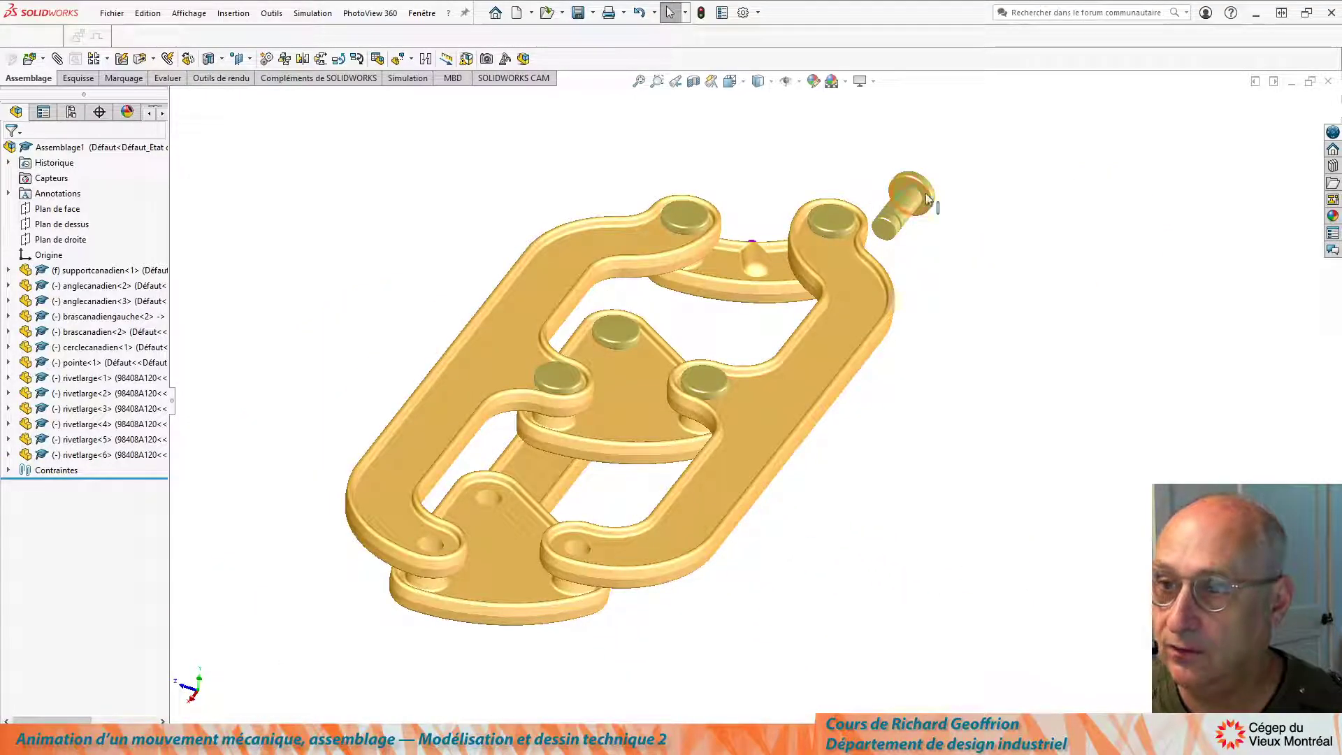
left_click_drag(928, 199, 474, 515, "alt")
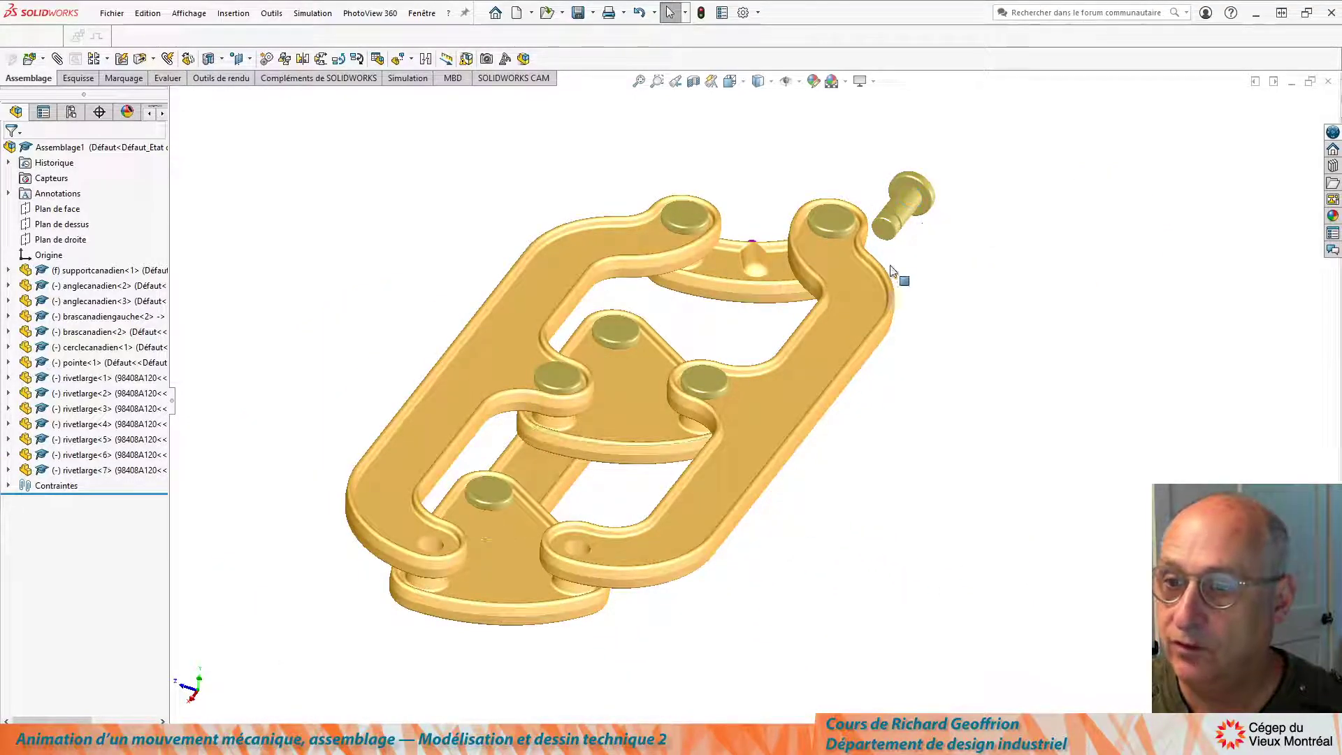
left_click_drag(915, 196, 576, 551, "alt")
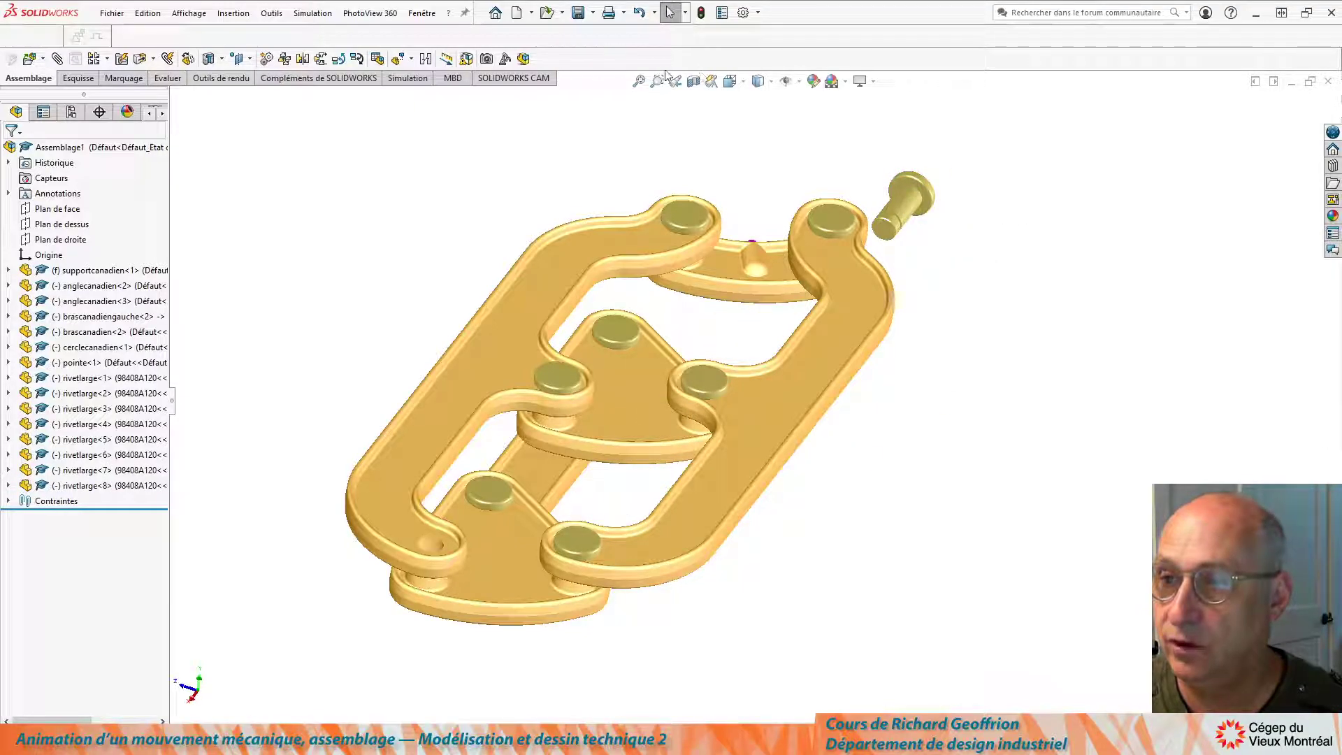
Switch the display to shaded with edges and place a mated copy of the rivet in the last empty arm hole
left_click(772, 82)
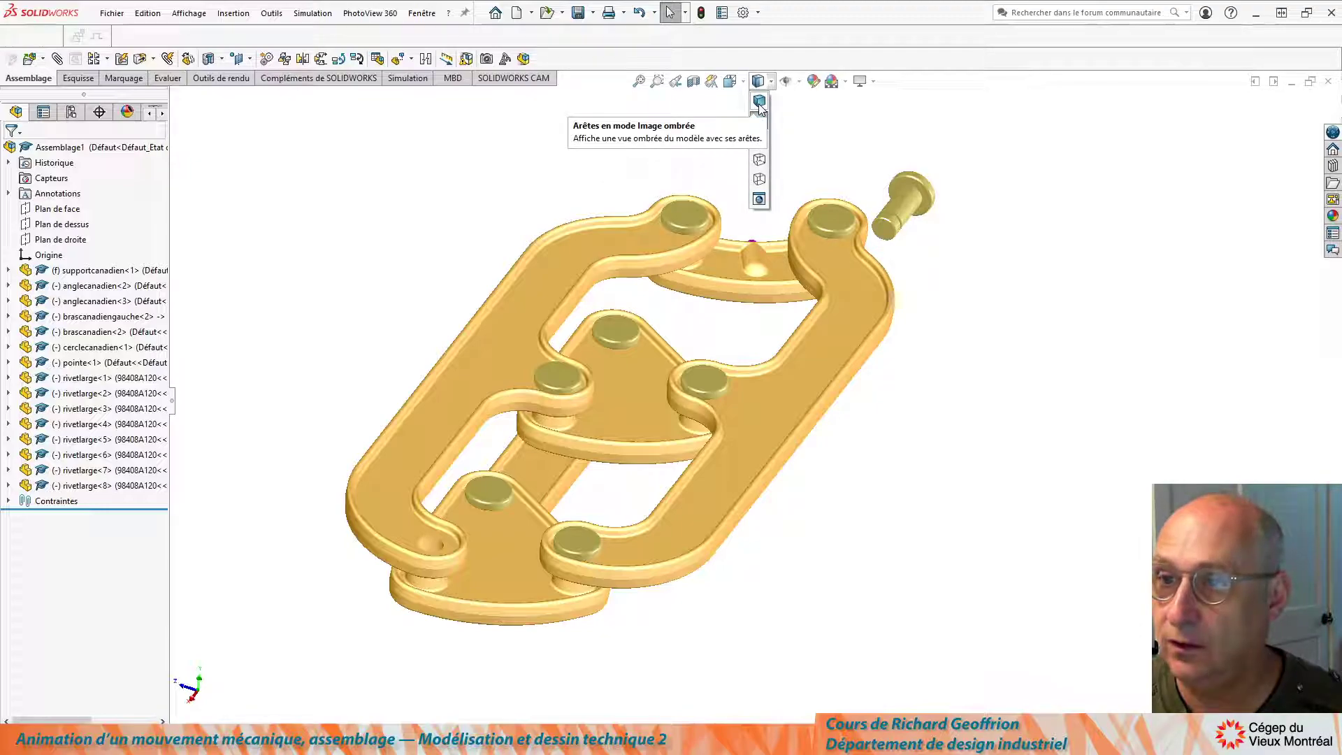
left_click(759, 102)
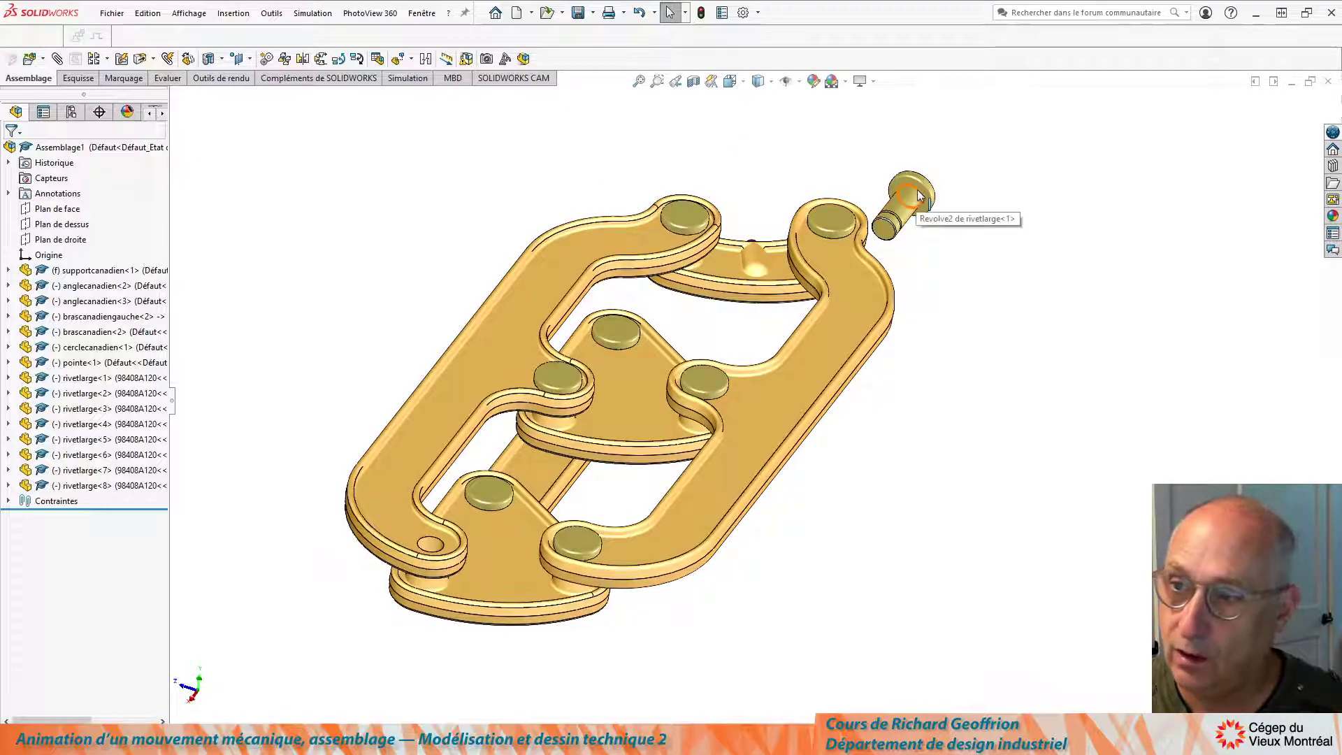
left_click_drag(918, 196, 428, 543, "alt")
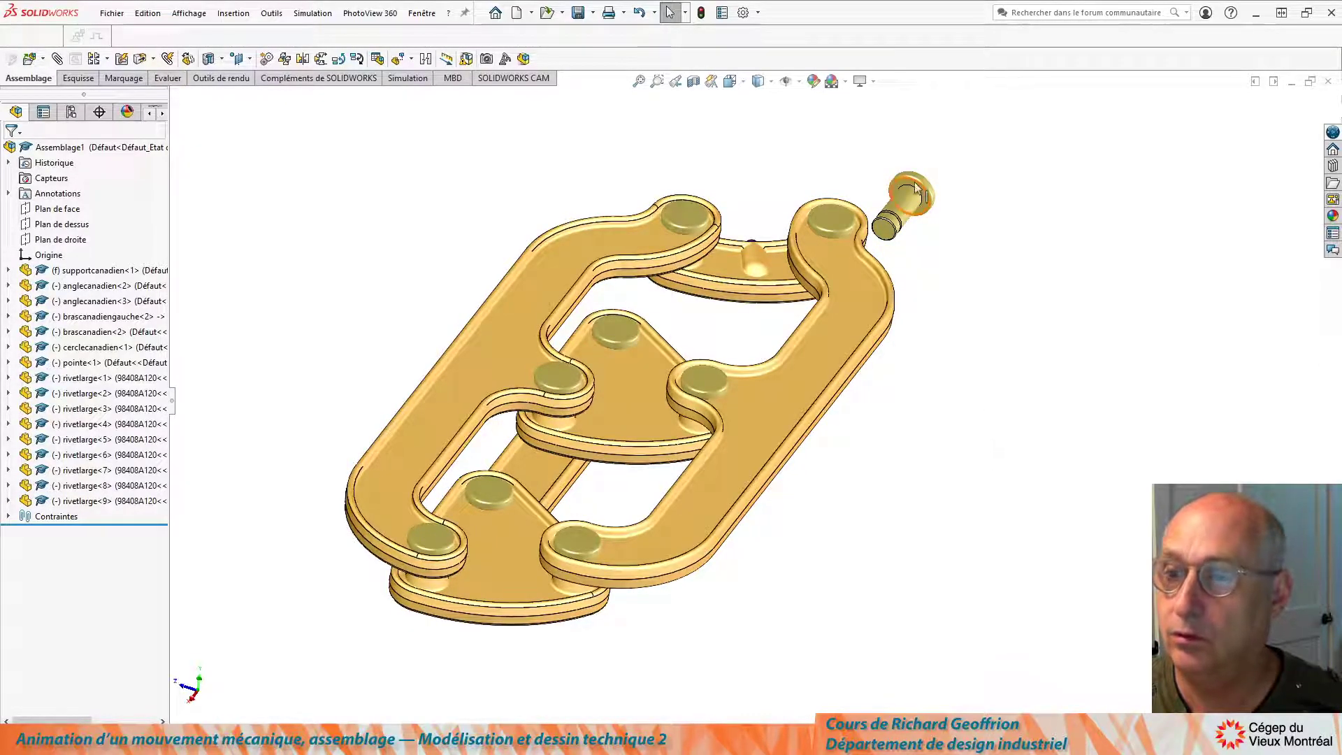
Delete the original loose rivet that is not mated to any hole
left_click(904, 200)
key("Delete")
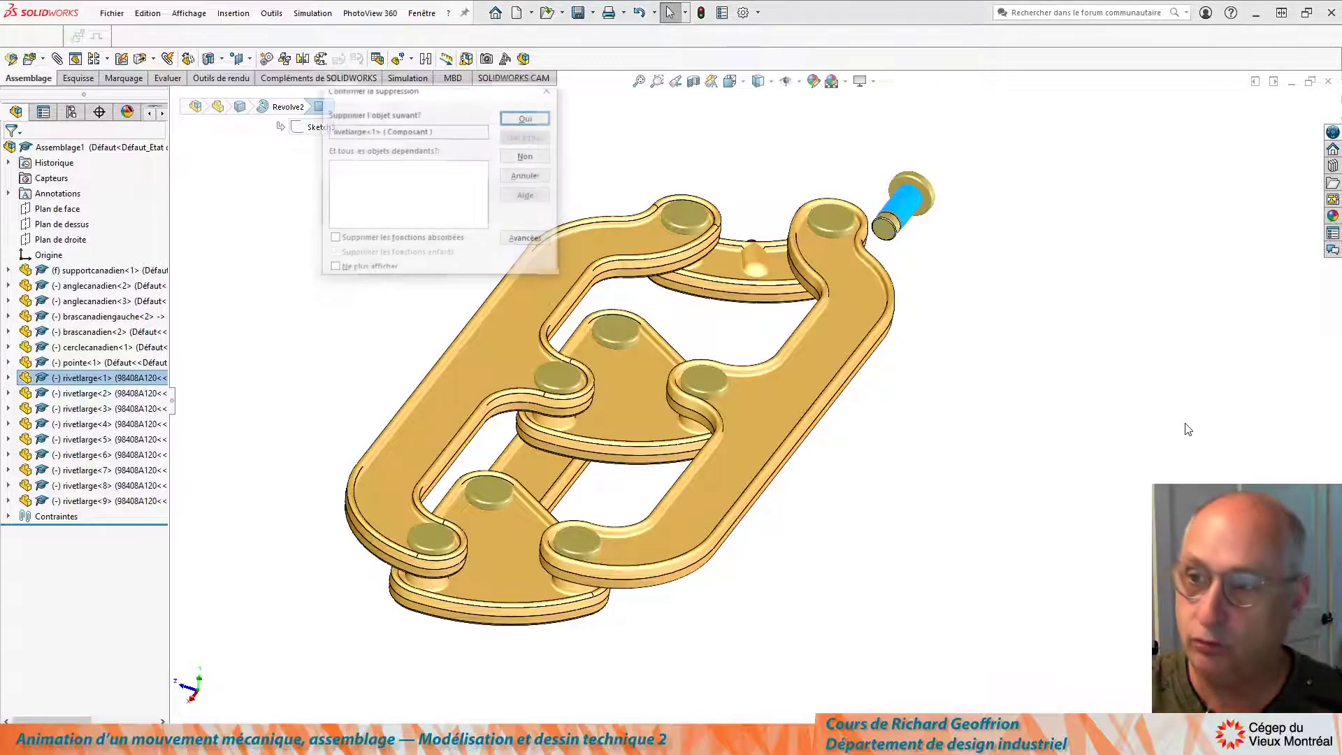
key("Return")
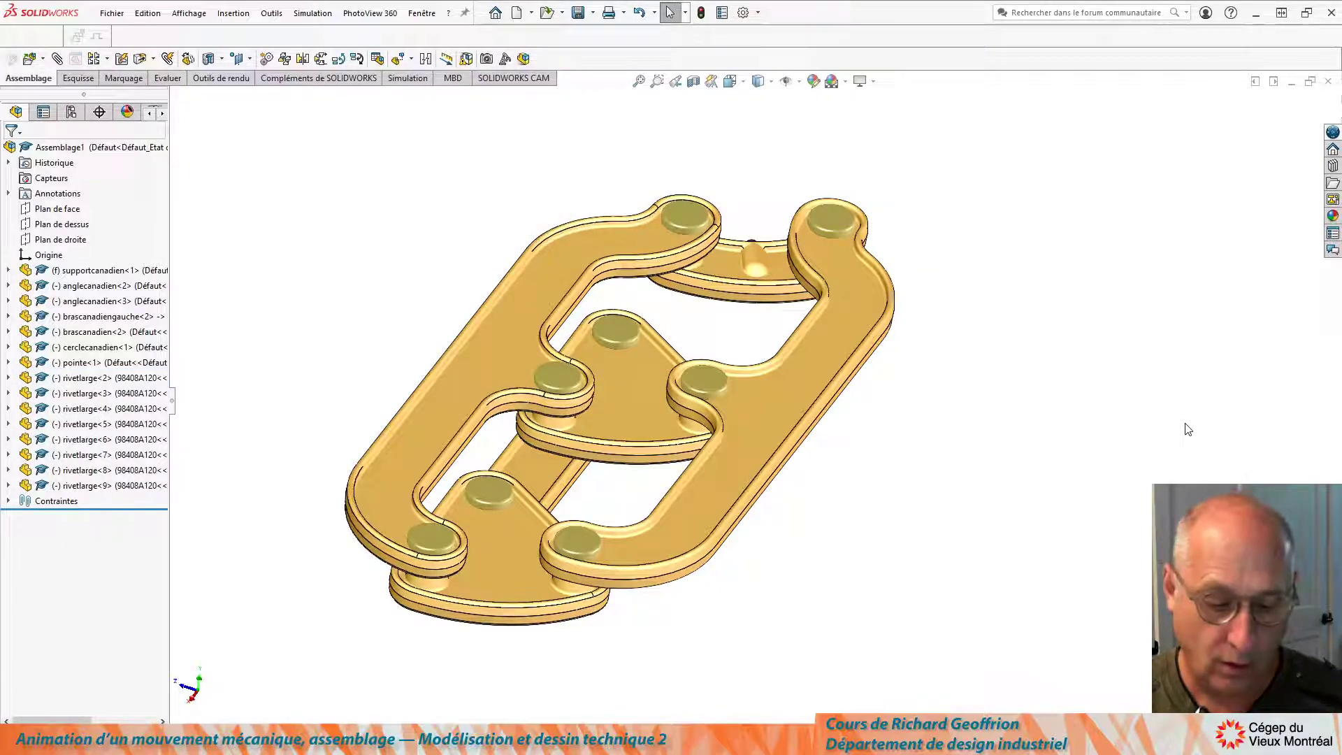
Insert the 98408A120.SLDPRT retaining ring and place it in free space beside the linkage
key("Return")
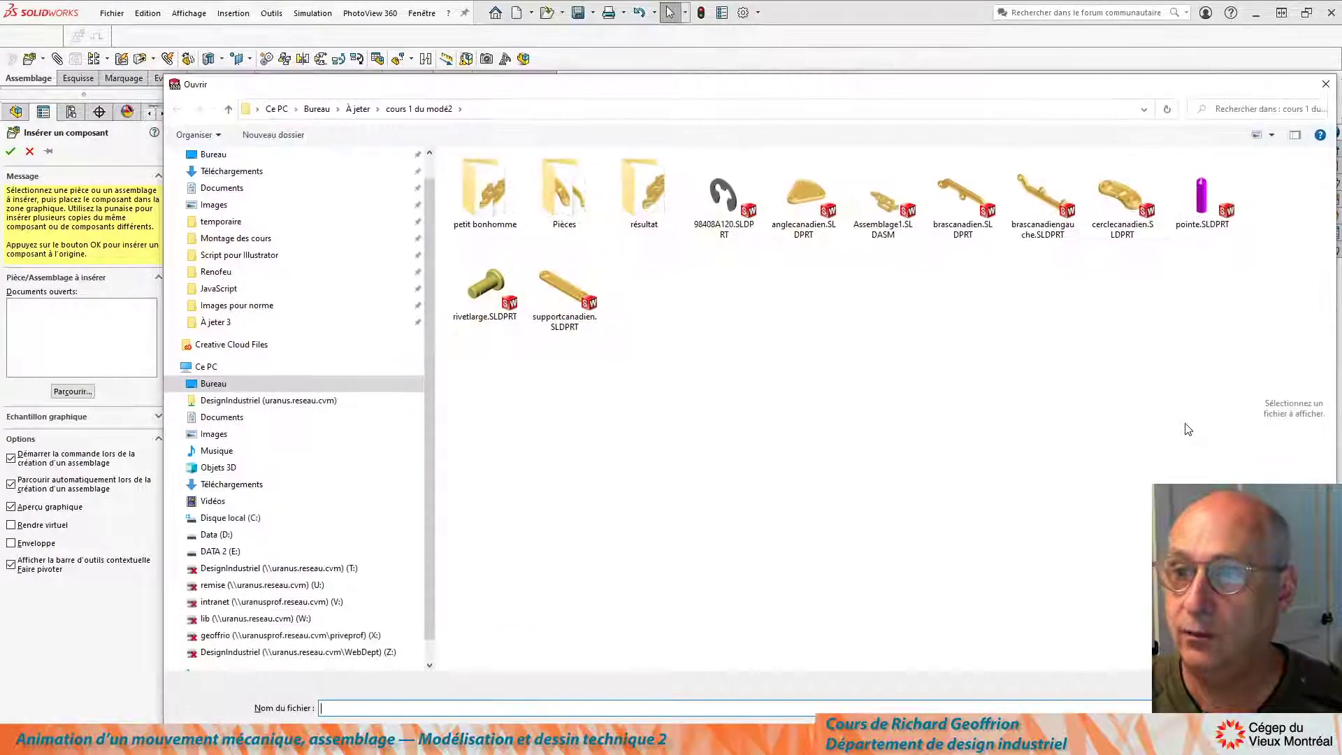
double_click(727, 212)
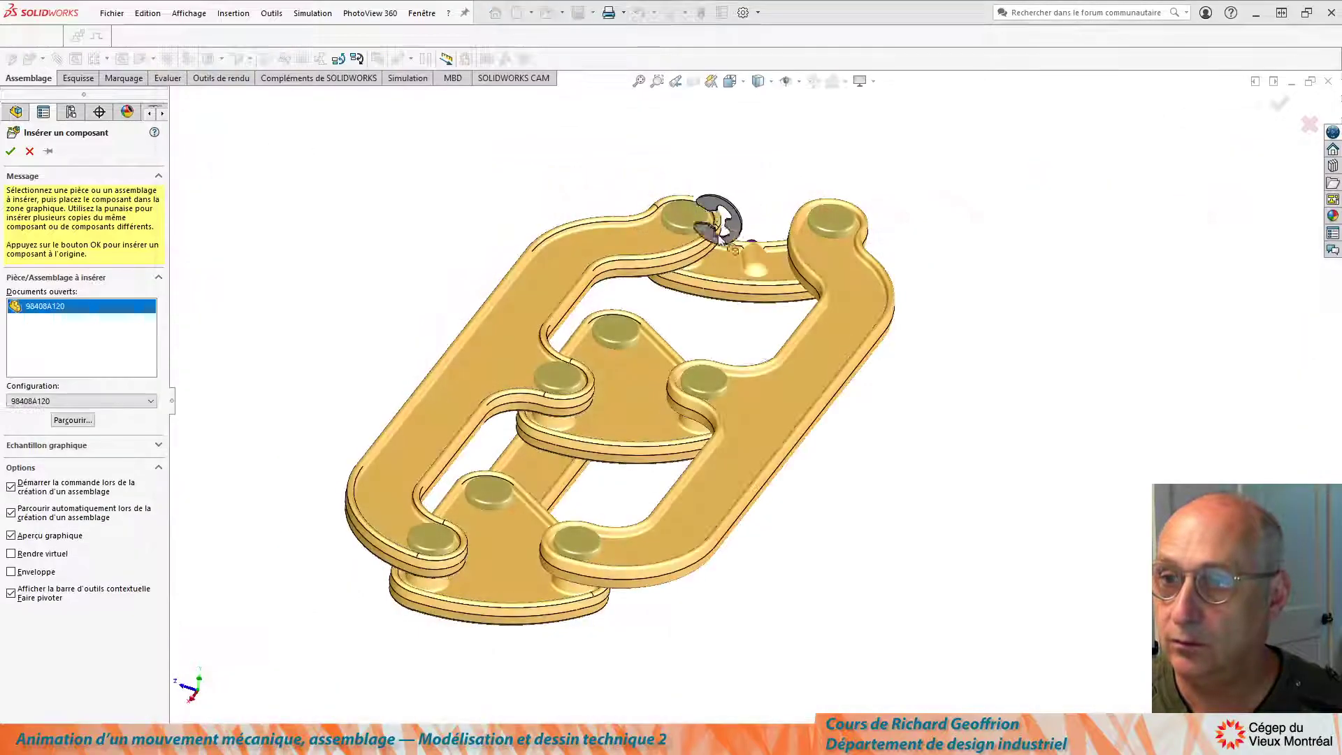
left_click(852, 426)
Move the retaining ring close to the grooved rivet ends at the cerclecanadien link, on the underside of the linkage
middle_click_drag(908, 573, 791, 426)
scroll(881, 544, "down", 3)
middle_click_drag(552, 503, 746, 476)
scroll(967, 356, "down", 2)
scroll(928, 493, "down", 1)
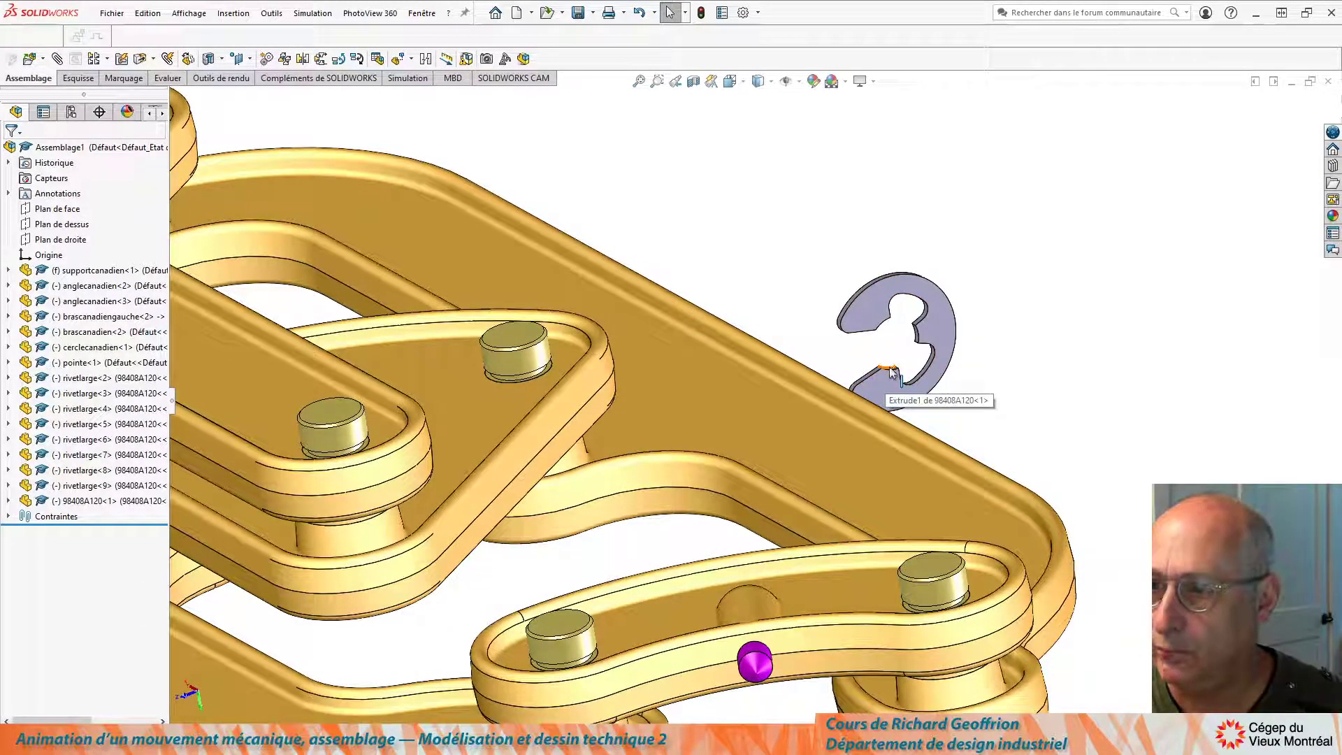
middle_click_drag(942, 387, 931, 415)
left_click_drag(923, 384, 673, 614)
scroll(688, 693, "up", 3)
scroll(707, 657, "down", 3)
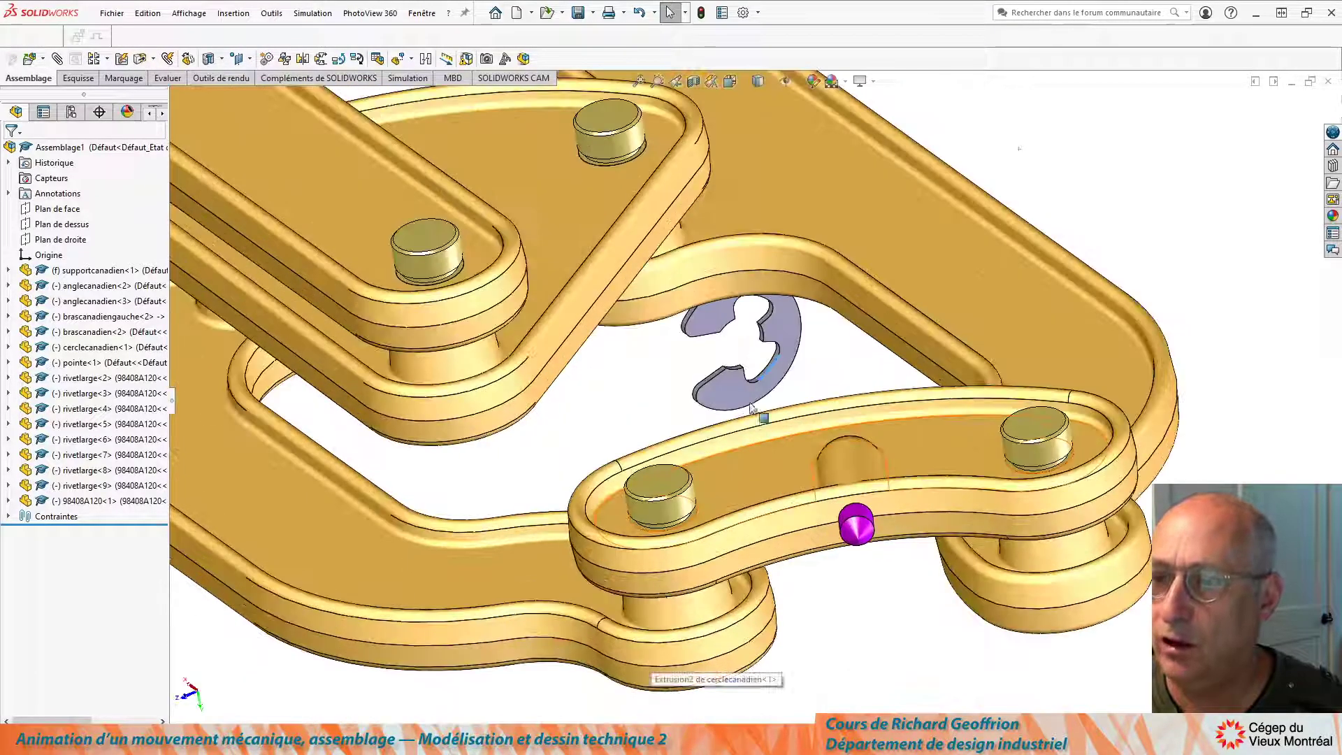
scroll(735, 453, "down", 1)
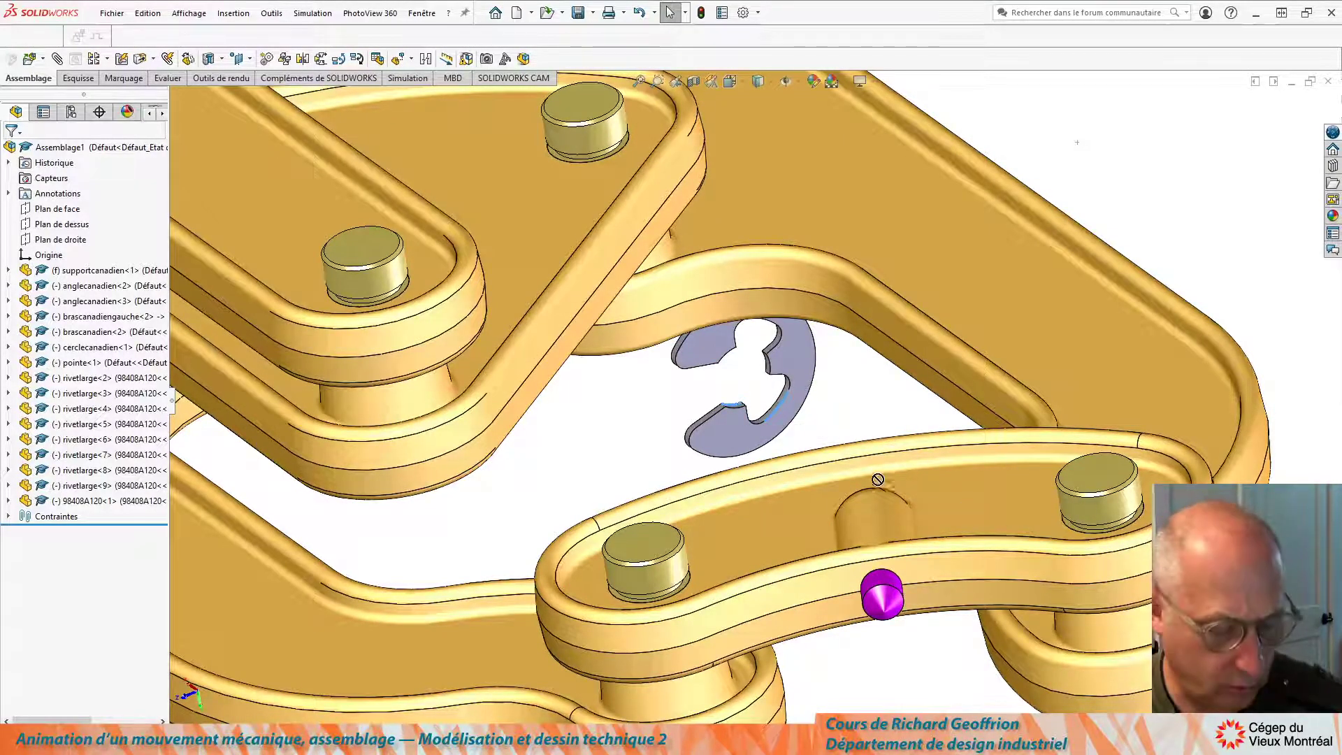
Place mated copies of the retaining ring on both cerclecanadien link rivets, the nearest angle plate rivet and the support's near-end rivet
left_click_drag(736, 405, 1077, 526, "ctrl")
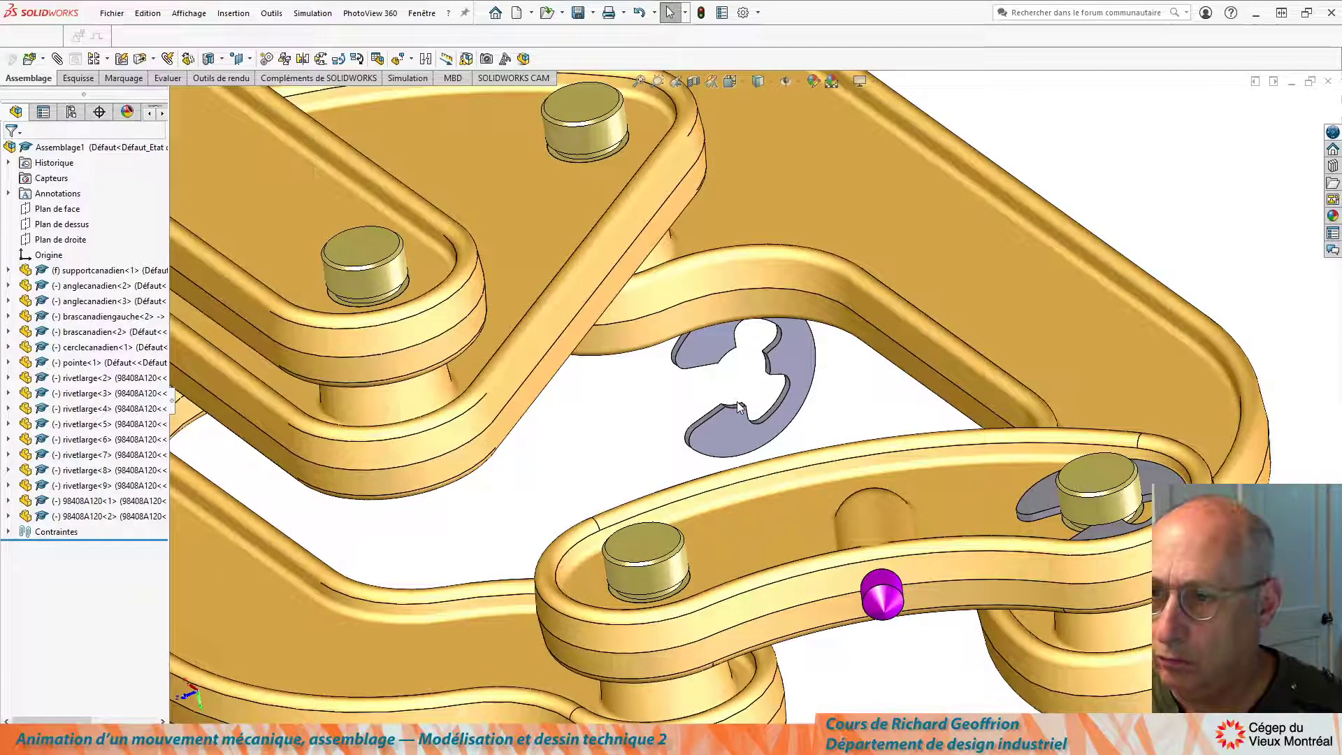
left_click_drag(738, 409, 633, 605, "ctrl")
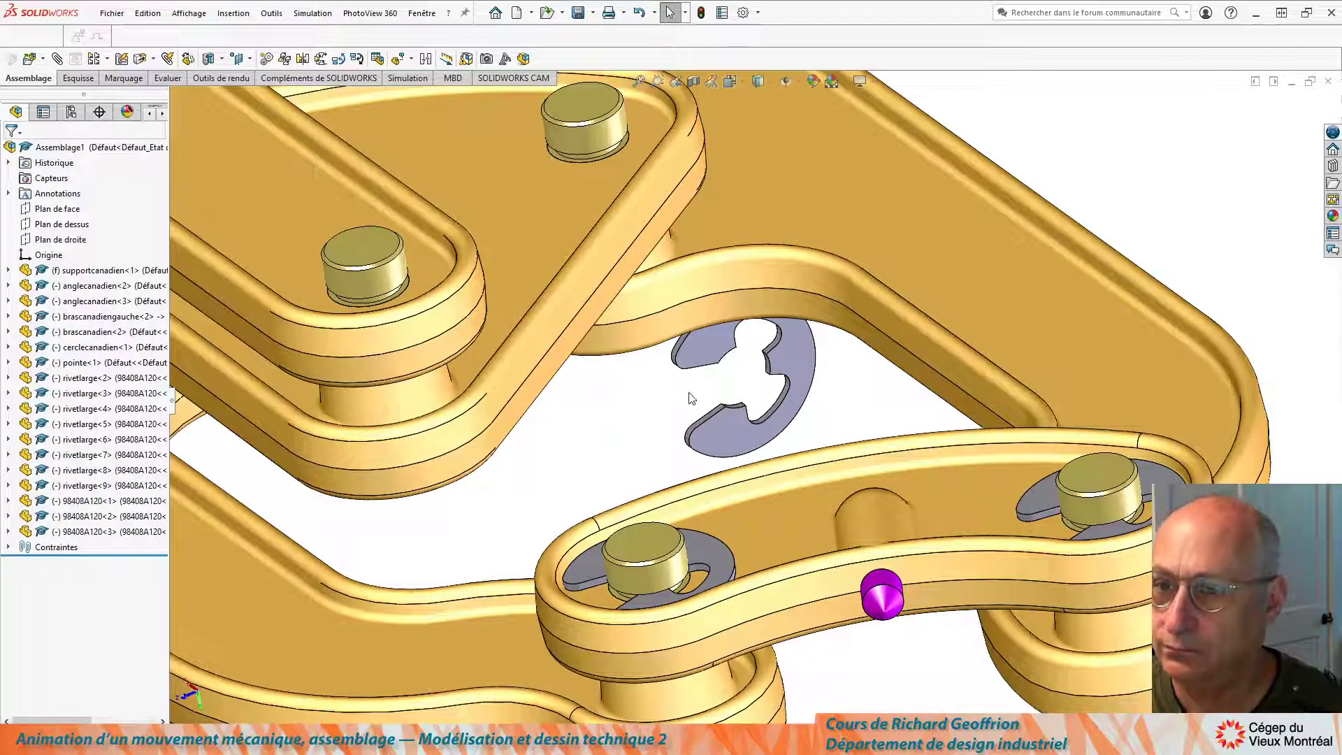
left_click_drag(738, 409, 588, 163, "ctrl")
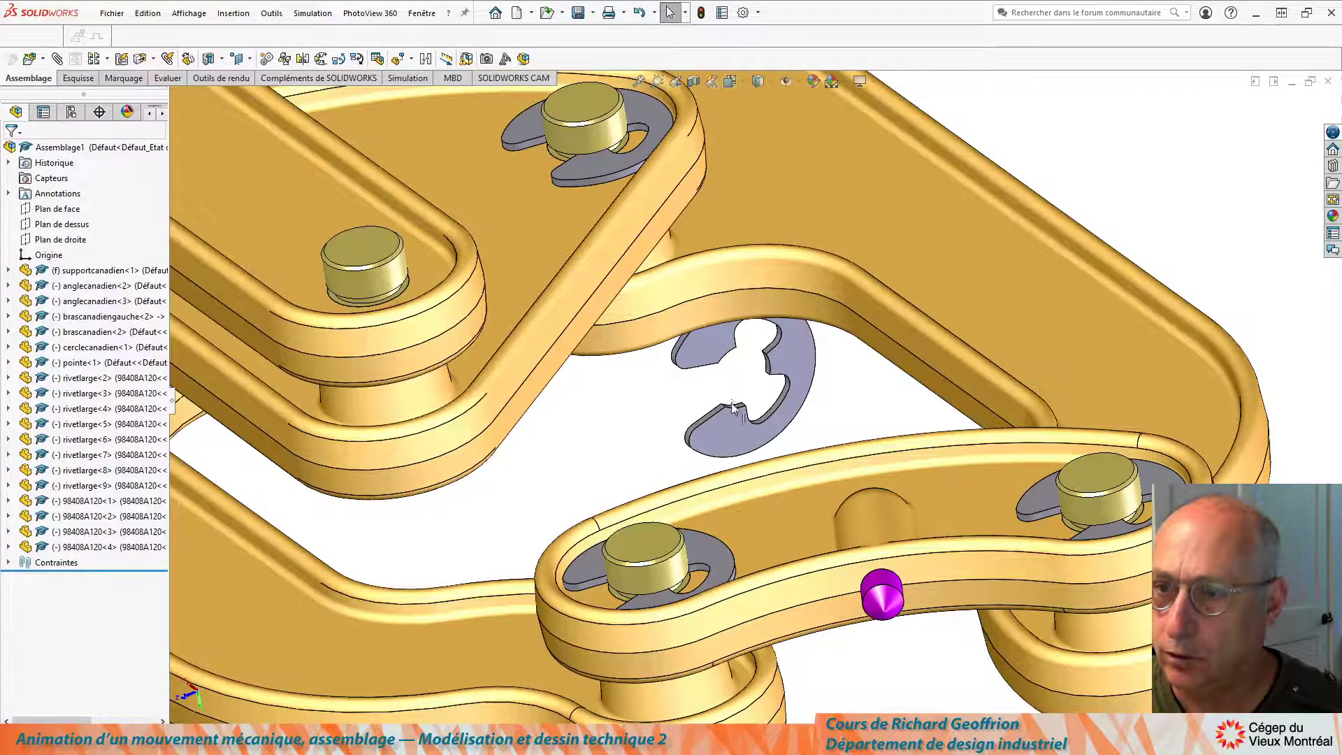
left_click_drag(732, 411, 346, 305, "ctrl")
Place mated copies of the retaining ring on the far angle plate's two exposed rivets and the support's far-end rivet
scroll(469, 333, "up", 6)
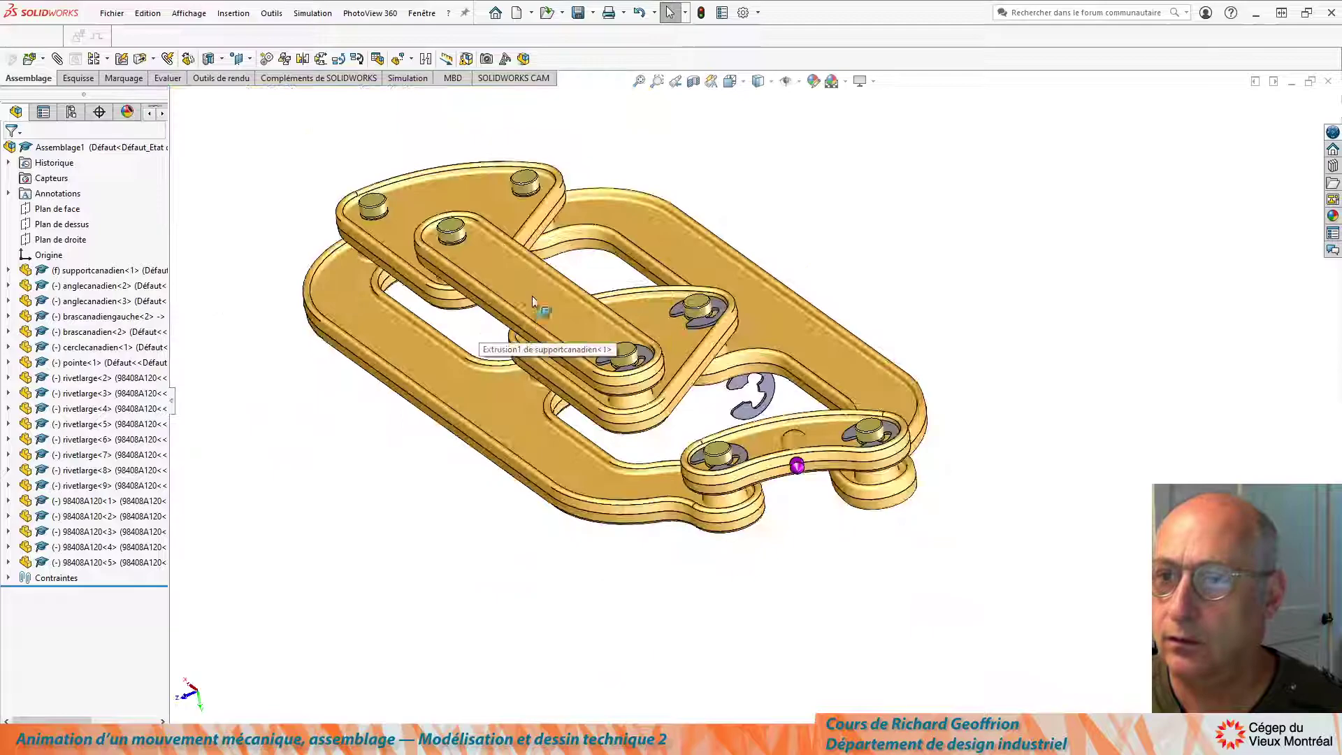
scroll(534, 298, "down", 3)
left_click_drag(954, 516, 678, 250)
scroll(616, 203, "up", 3)
scroll(616, 203, "down", 5)
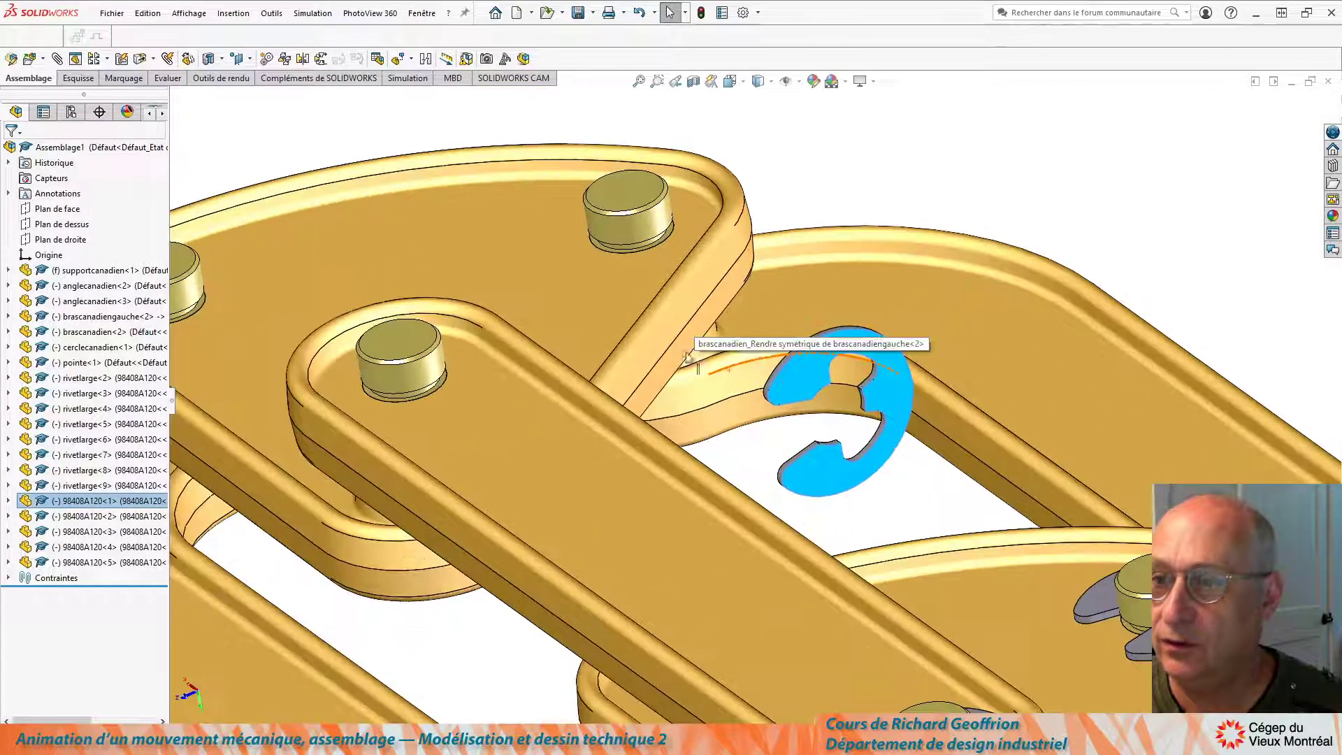
left_click(814, 436)
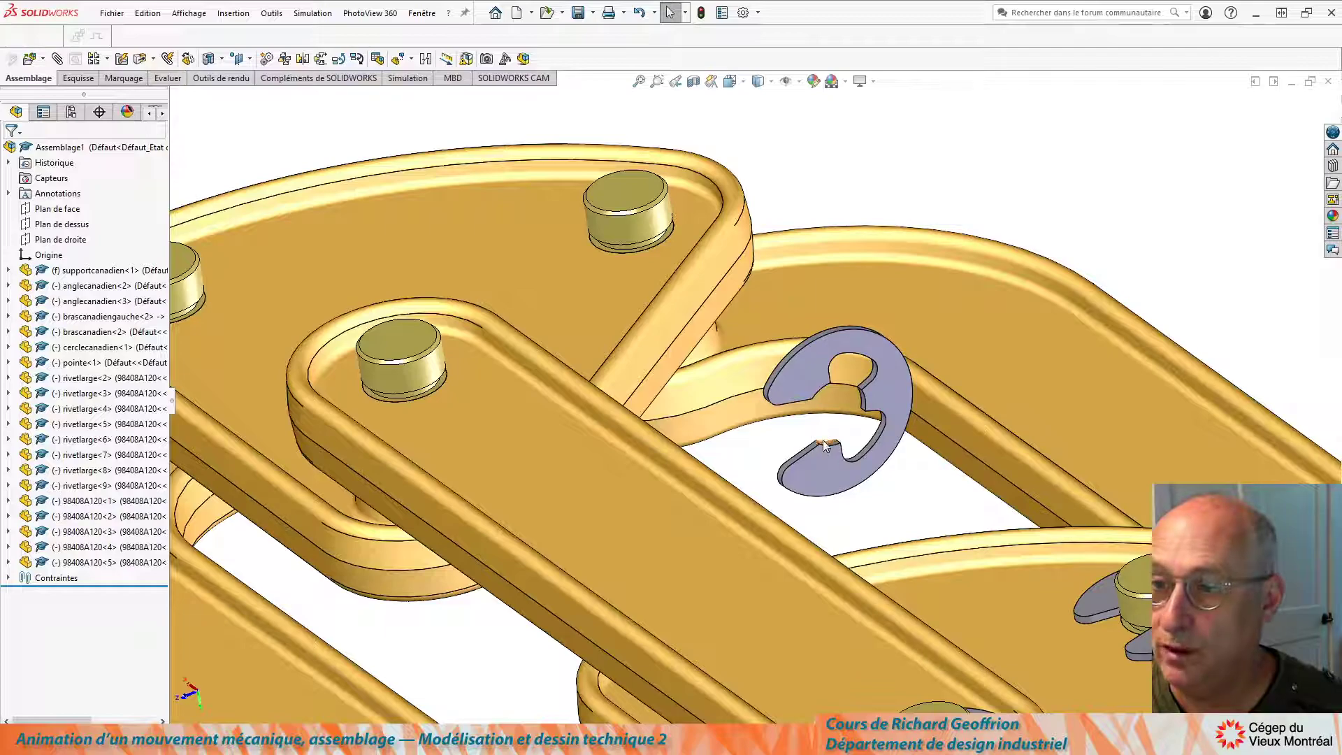
left_click_drag(826, 449, 622, 262, "ctrl")
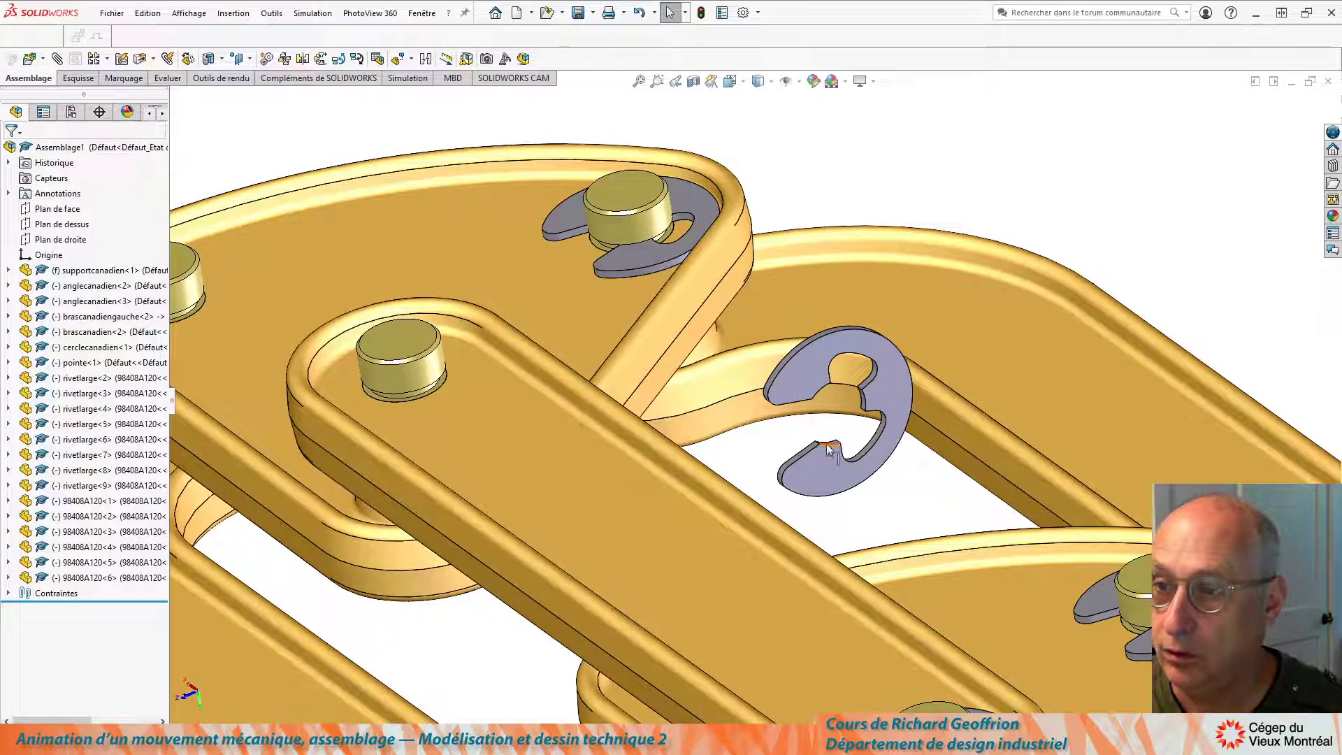
left_click_drag(833, 448, 413, 419, "ctrl")
scroll(386, 453, "up", 2)
scroll(384, 453, "down", 1)
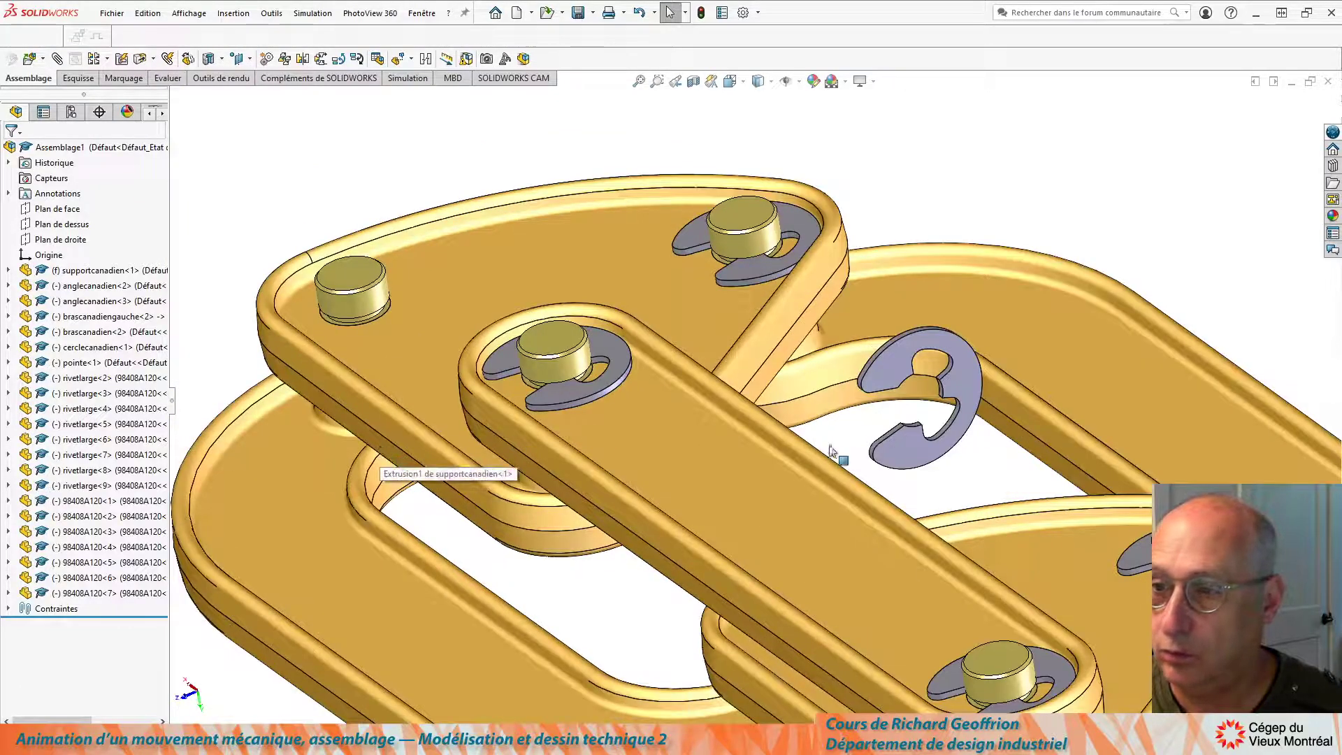
left_click_drag(871, 423, 346, 301, "ctrl")
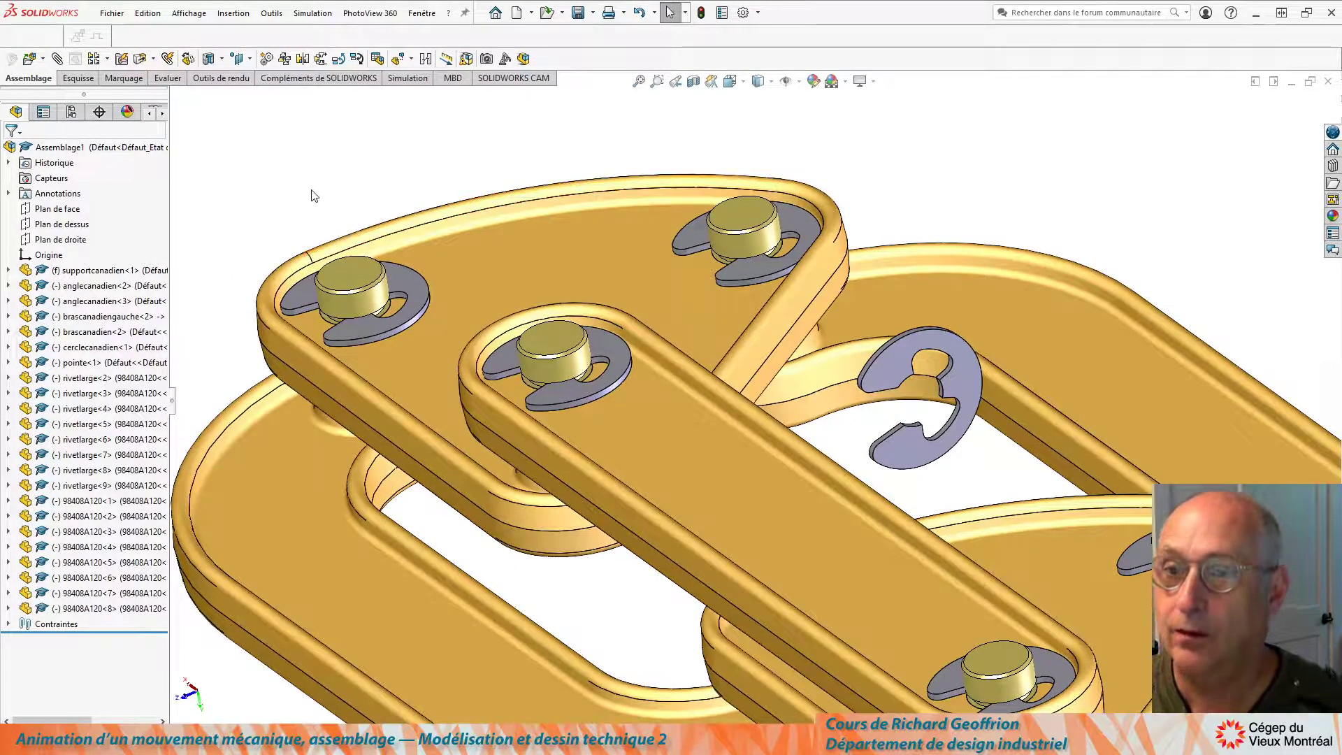
Delete the original loose retaining ring and turn the linkage over to show the rivet heads
left_click(879, 454)
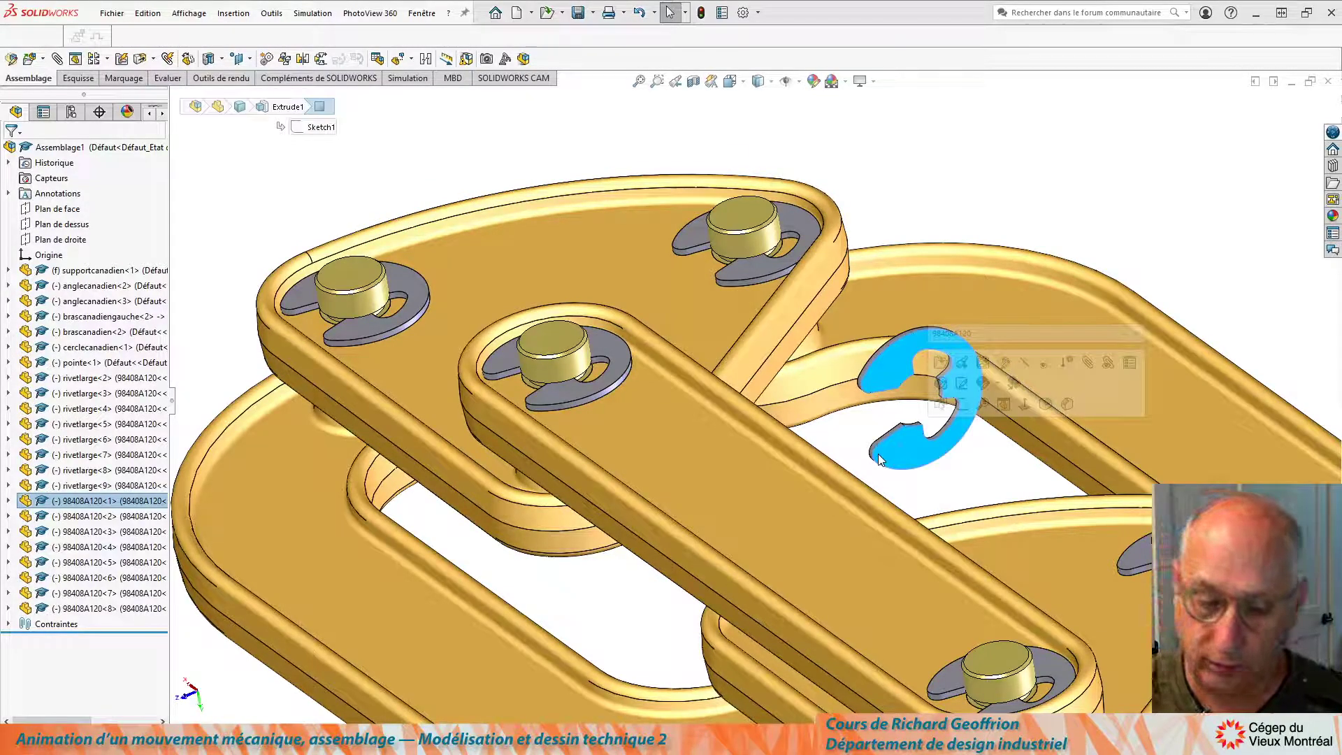
key("Delete")
left_click(529, 115)
scroll(804, 503, "up", 5)
scroll(795, 512, "down", 1)
middle_click_drag(795, 512, 848, 524)
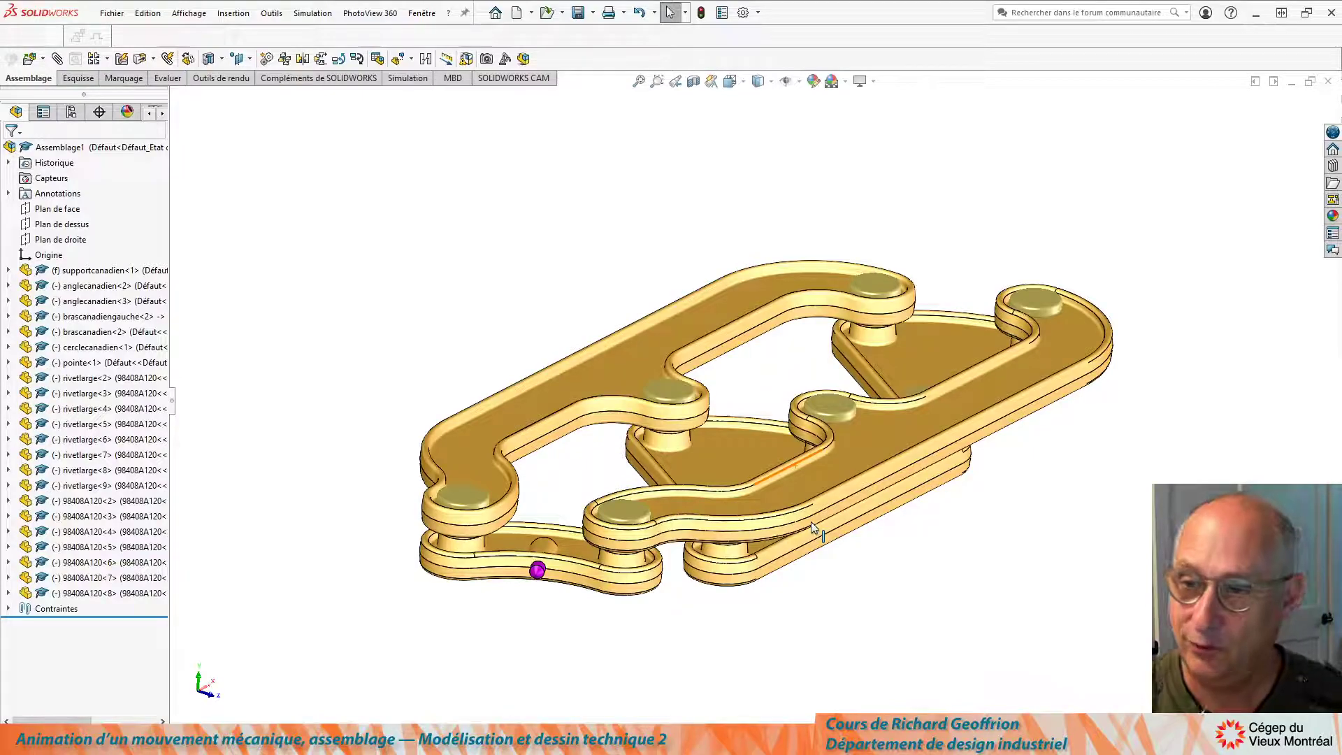
Swing the brascanadien arm to test the movement of the whole linkage
left_click(945, 369)
left_click_drag(945, 367, 788, 421)
left_click(586, 678)
mouse_move(638, 463)
left_mouse_down()
mouse_move(686, 451)
mouse_move(798, 467)
mouse_move(857, 546)
mouse_move(840, 578)
mouse_move(777, 607)
mouse_move(832, 584)
mouse_move(828, 436)
mouse_move(648, 461)
mouse_move(825, 472)
mouse_move(765, 603)
mouse_move(791, 602)
mouse_move(825, 504)
mouse_move(663, 453)
mouse_move(644, 475)
left_mouse_up()
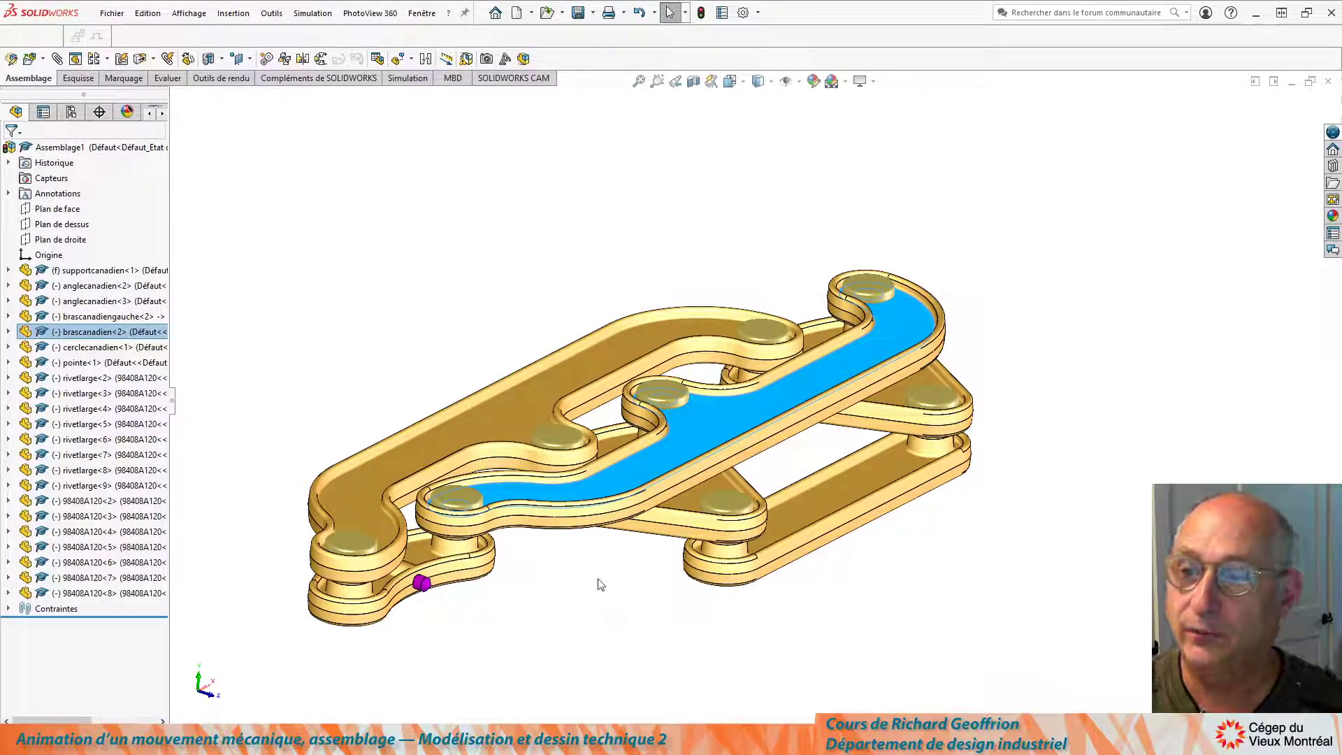
left_click(594, 611)
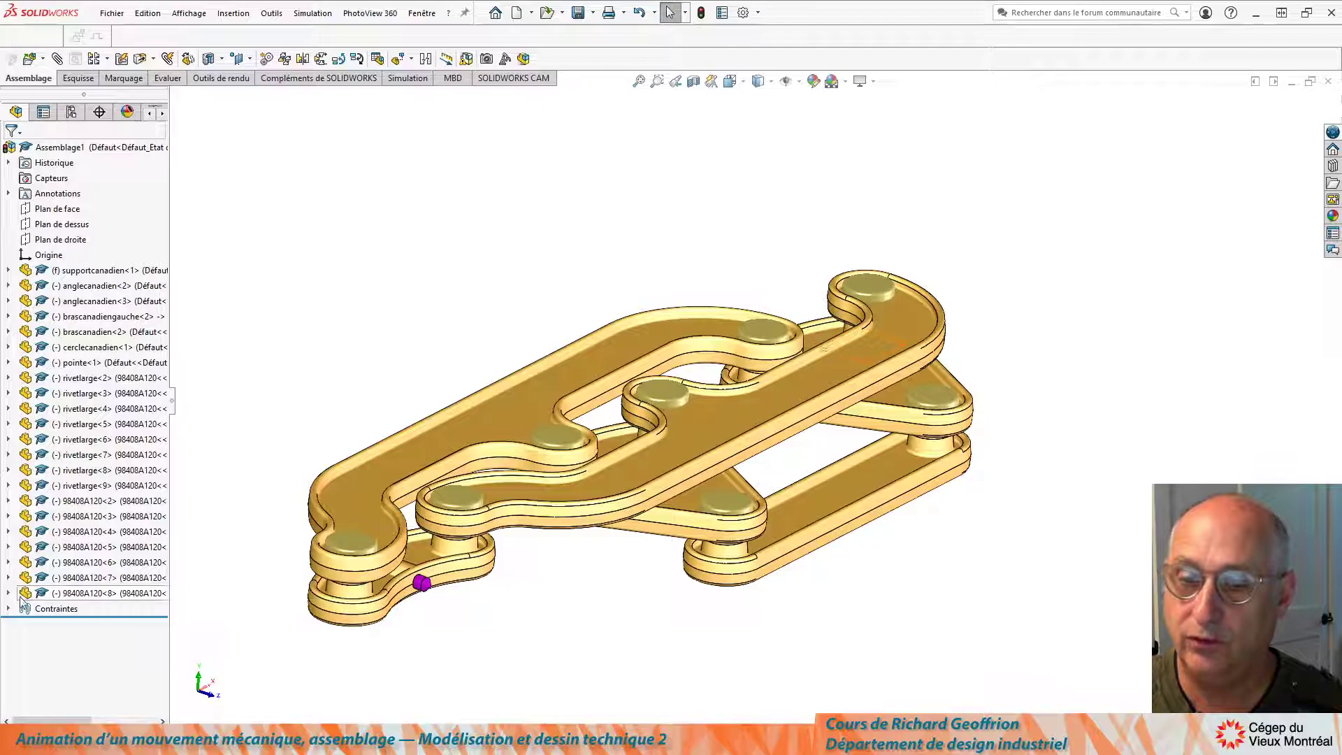
left_click(423, 584)
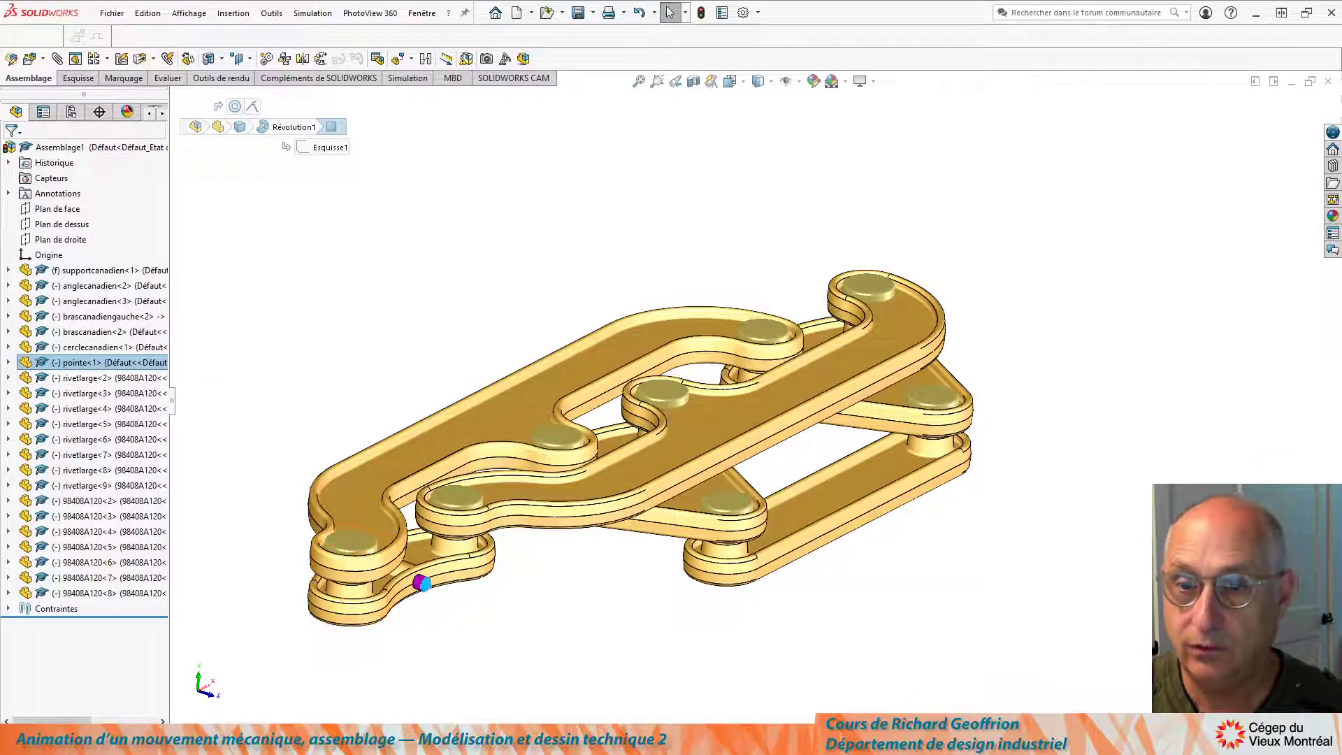
left_click(818, 498)
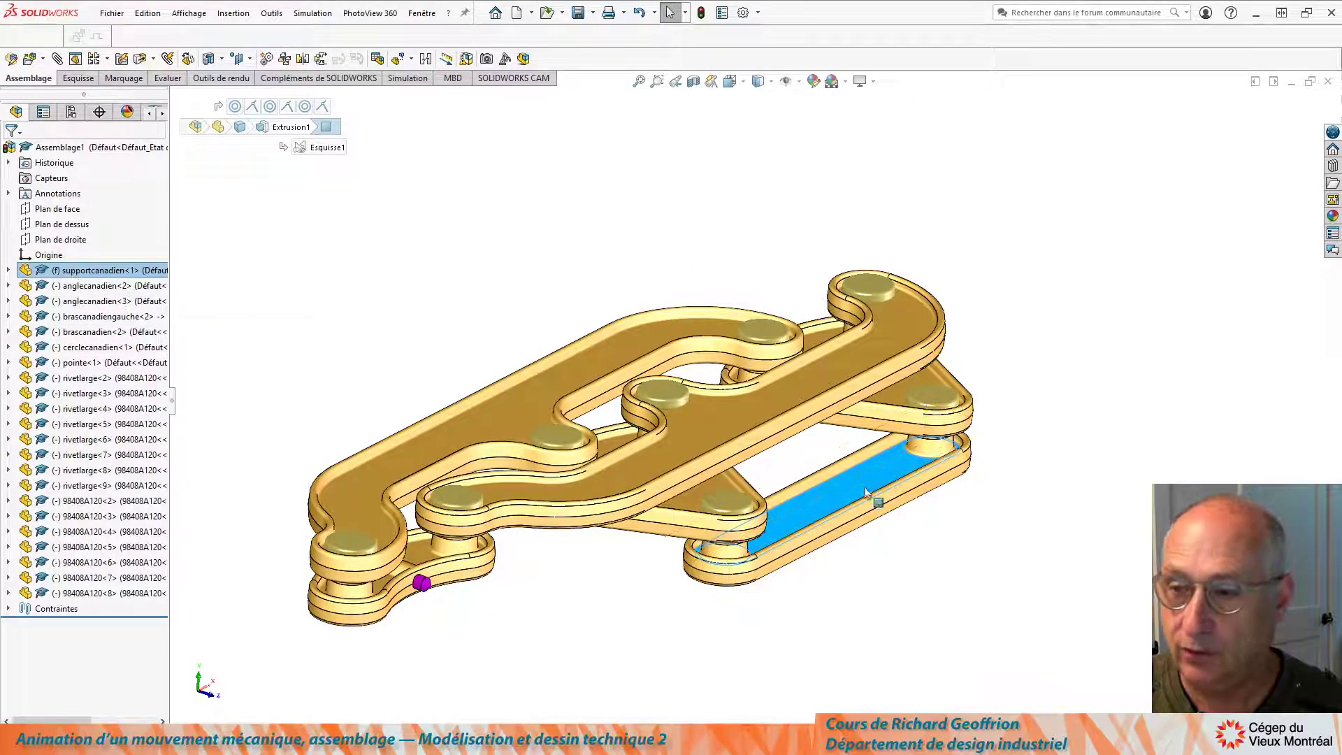
left_click(8, 363)
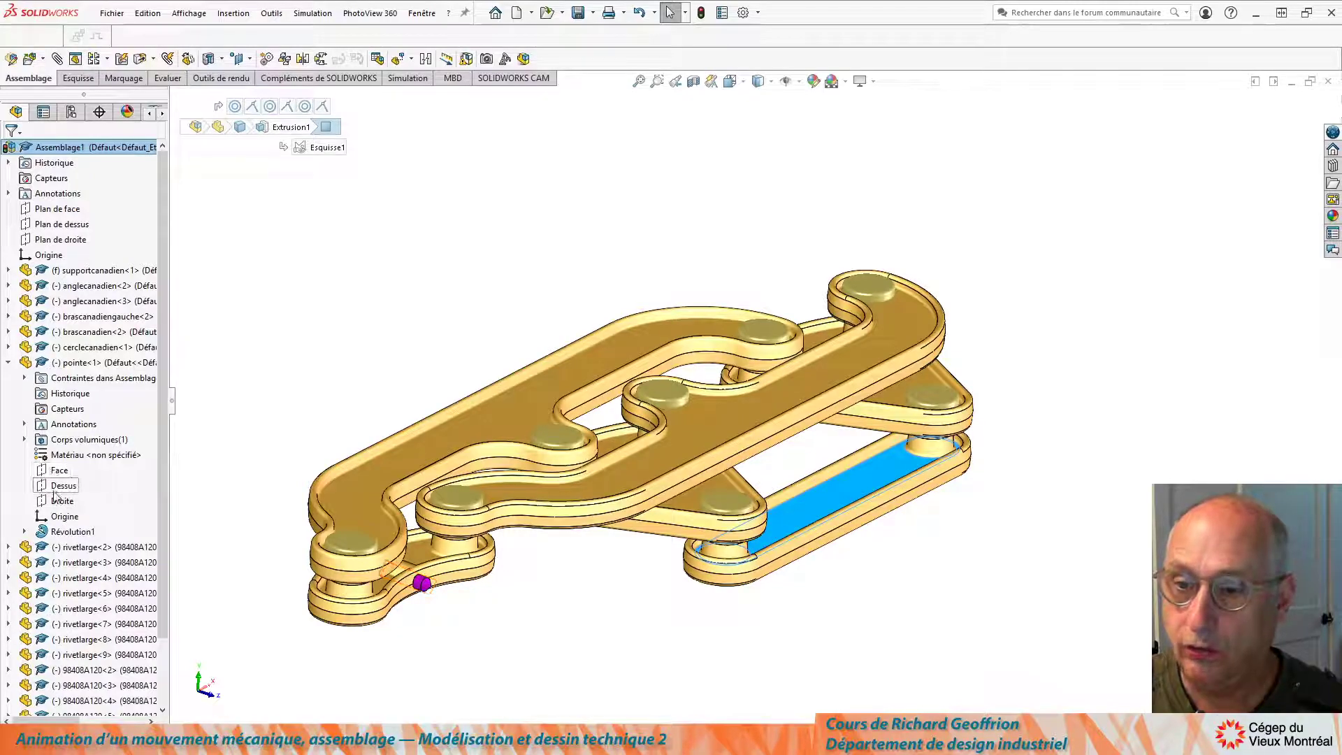
left_click(498, 619)
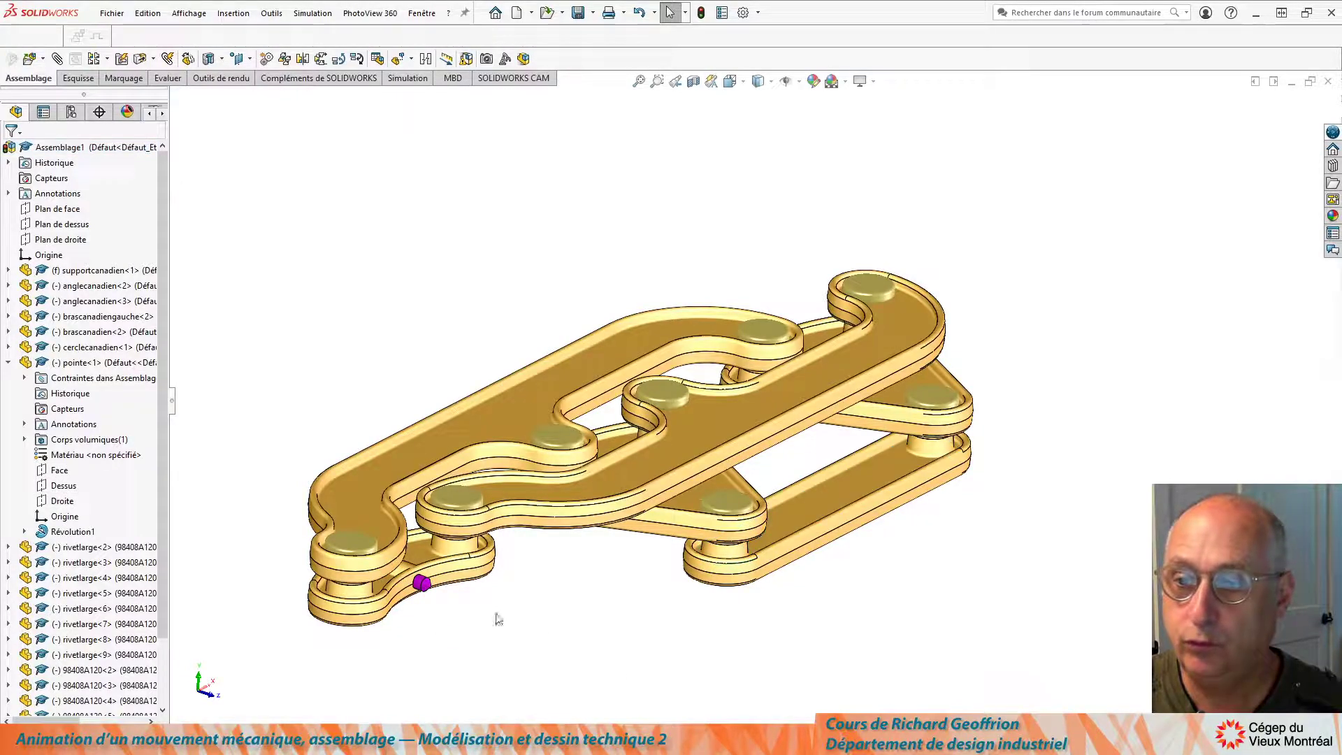
Add a perpendicular mate between the cerclecanadien link's Droite plane and the assembly's Plan de face
left_click(466, 585)
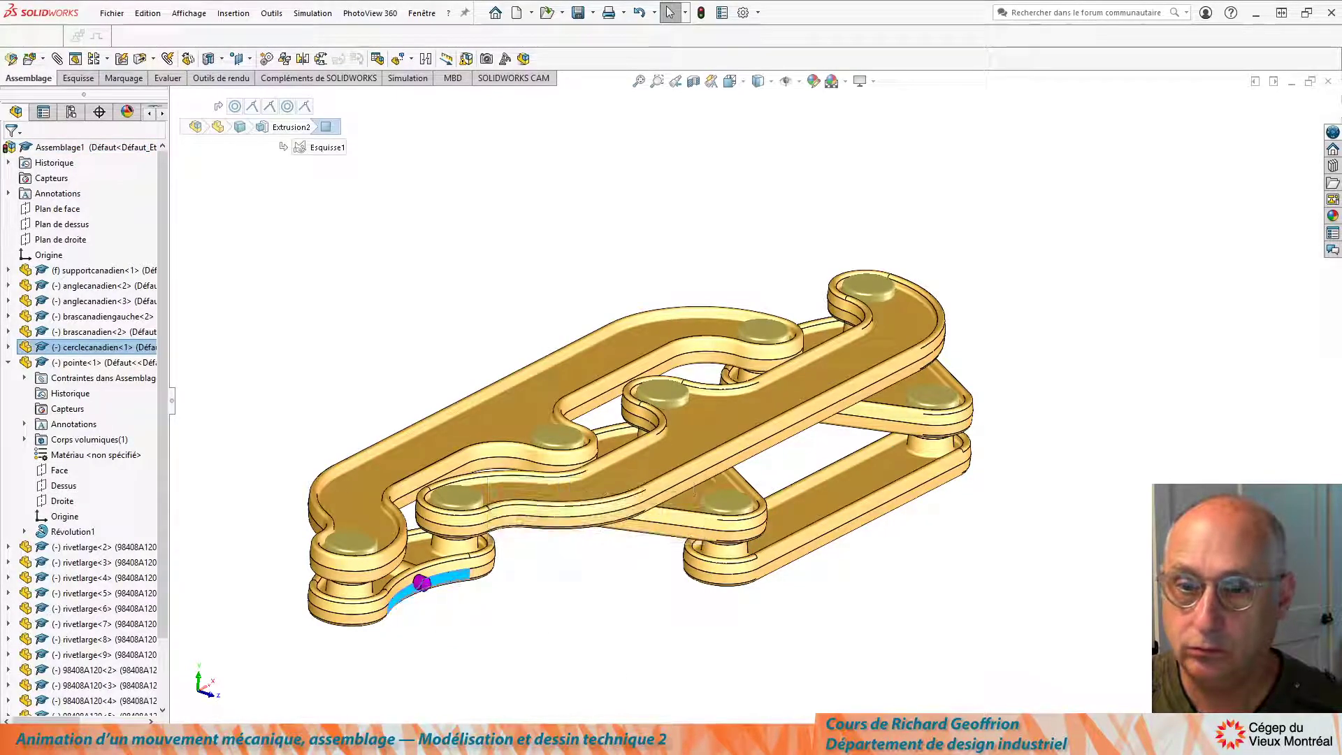
left_click(8, 362)
left_click(8, 347)
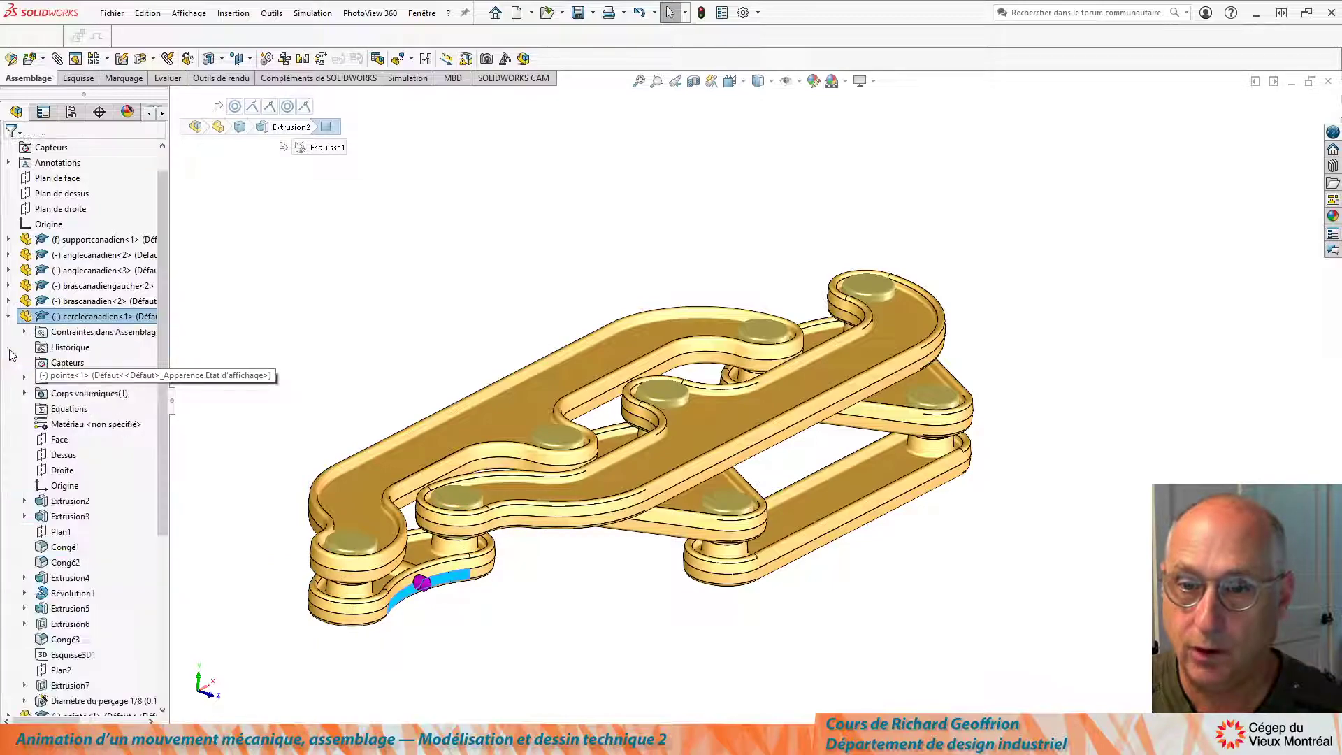
left_click(63, 470)
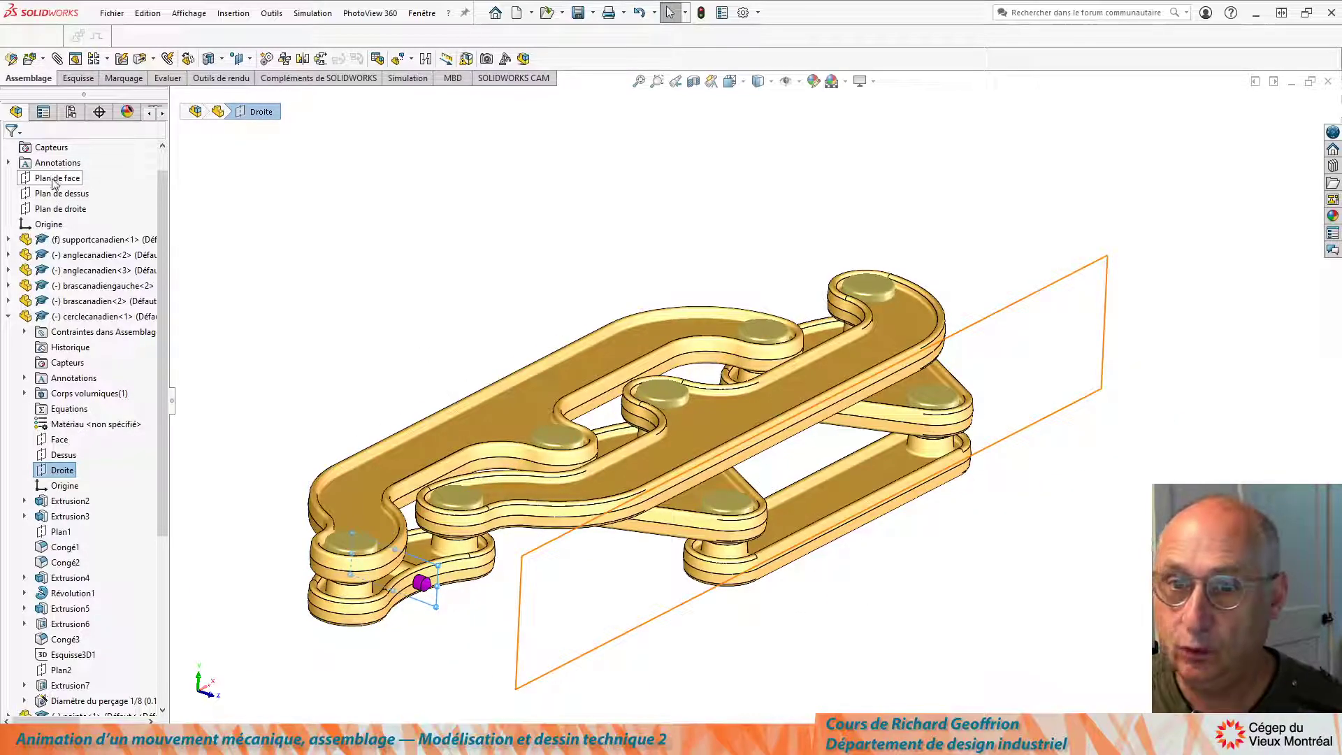
left_click(54, 180)
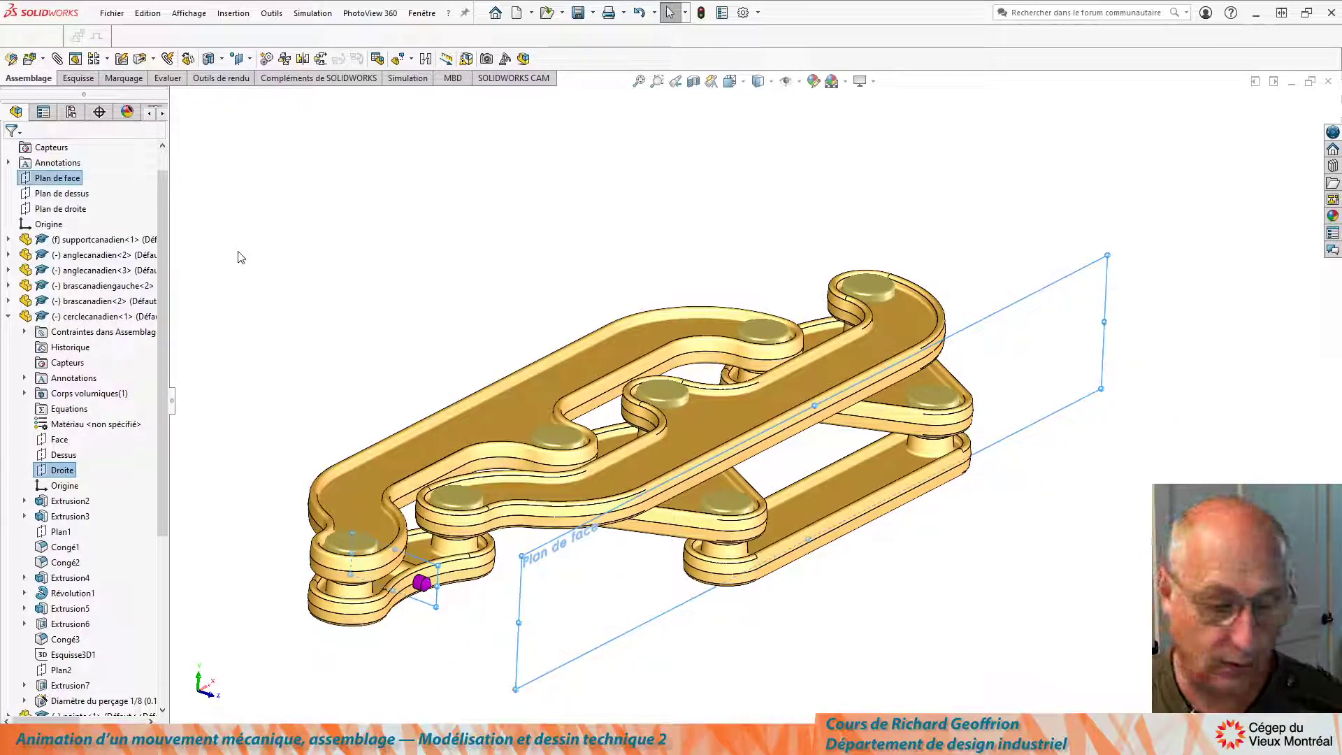
key("m")
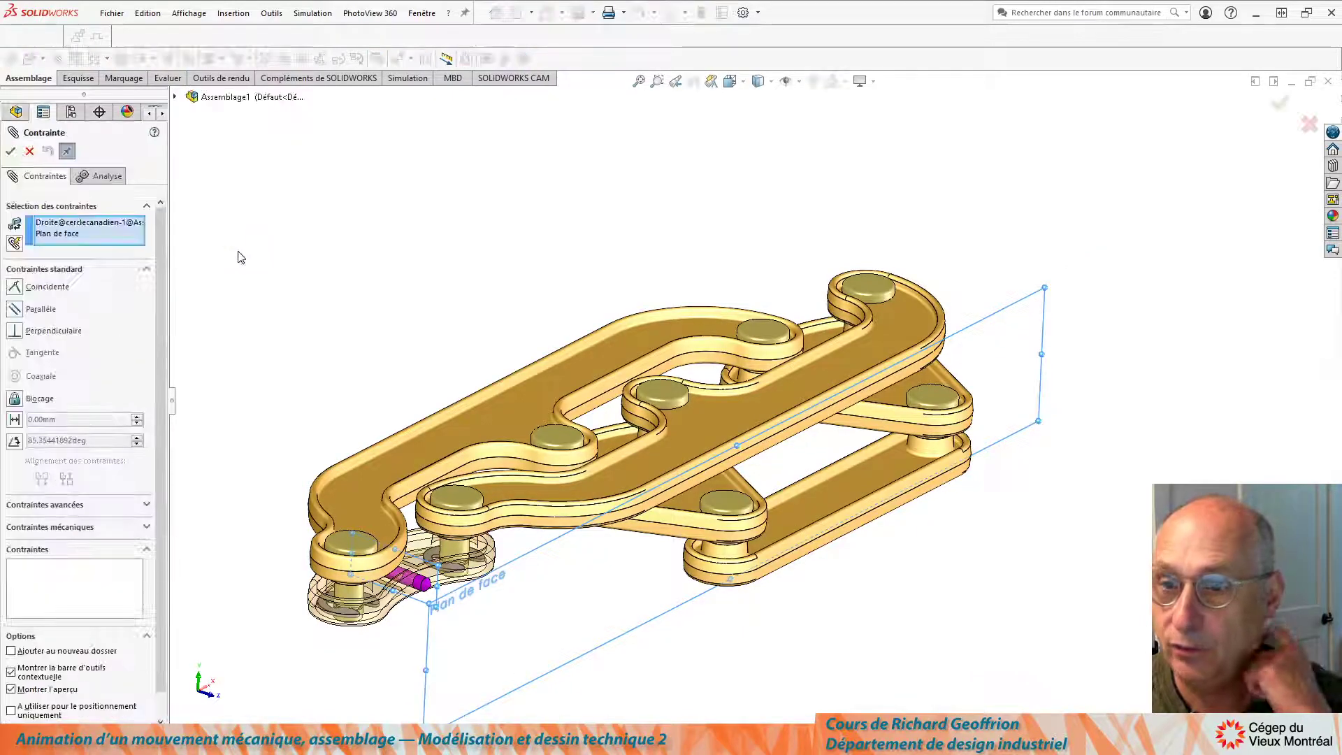
left_click(14, 331)
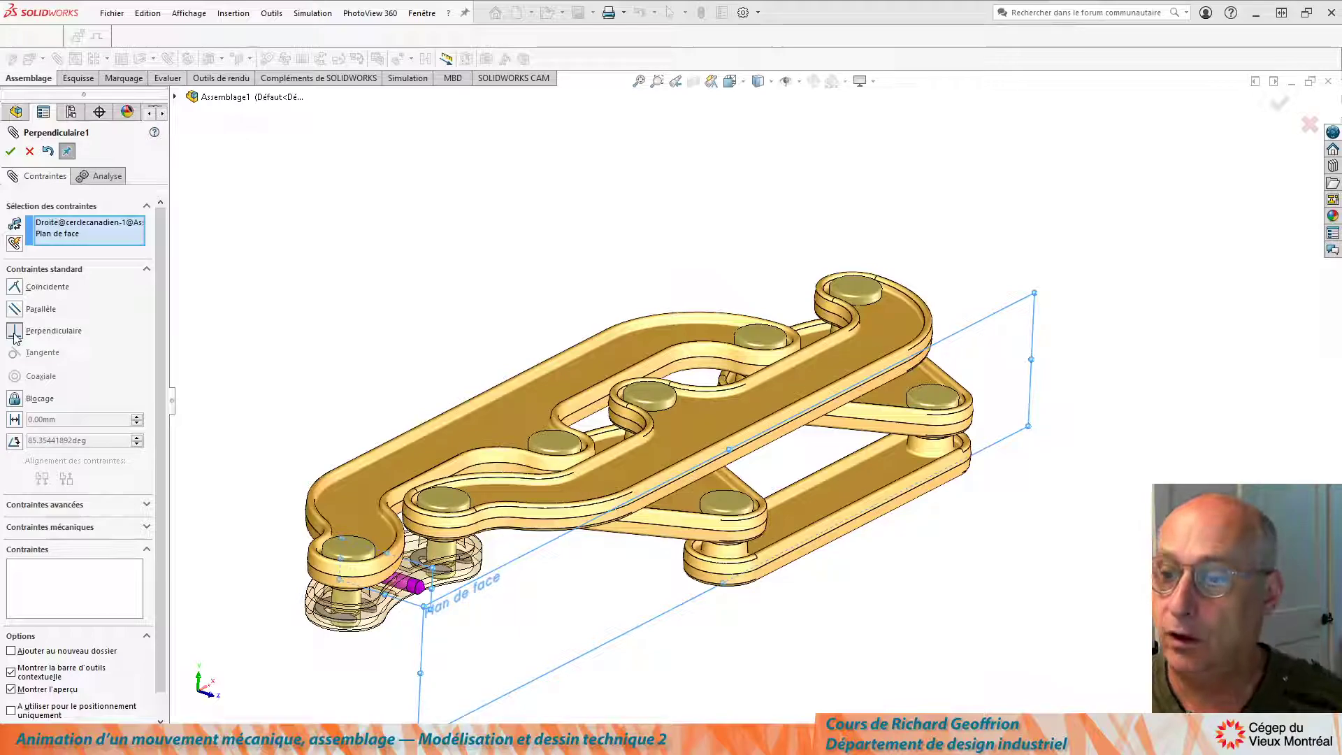
left_click(12, 153)
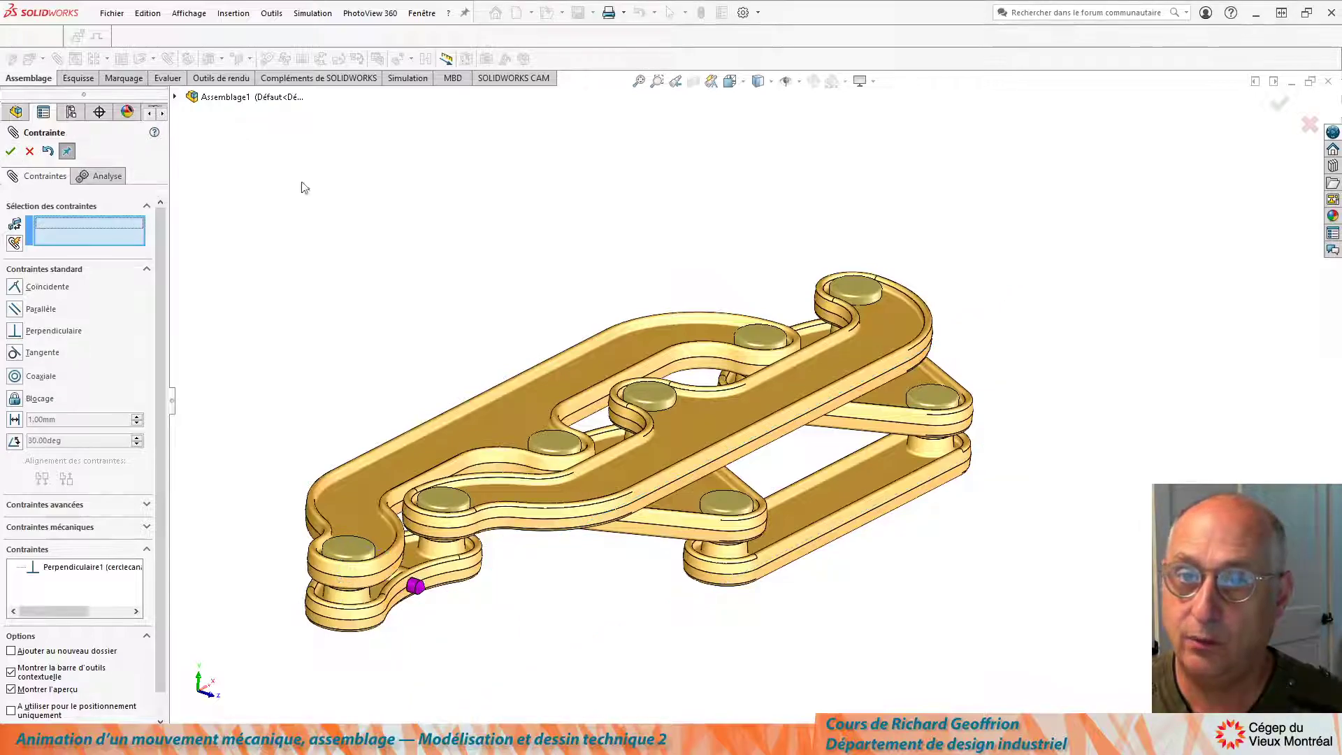
left_click(11, 151)
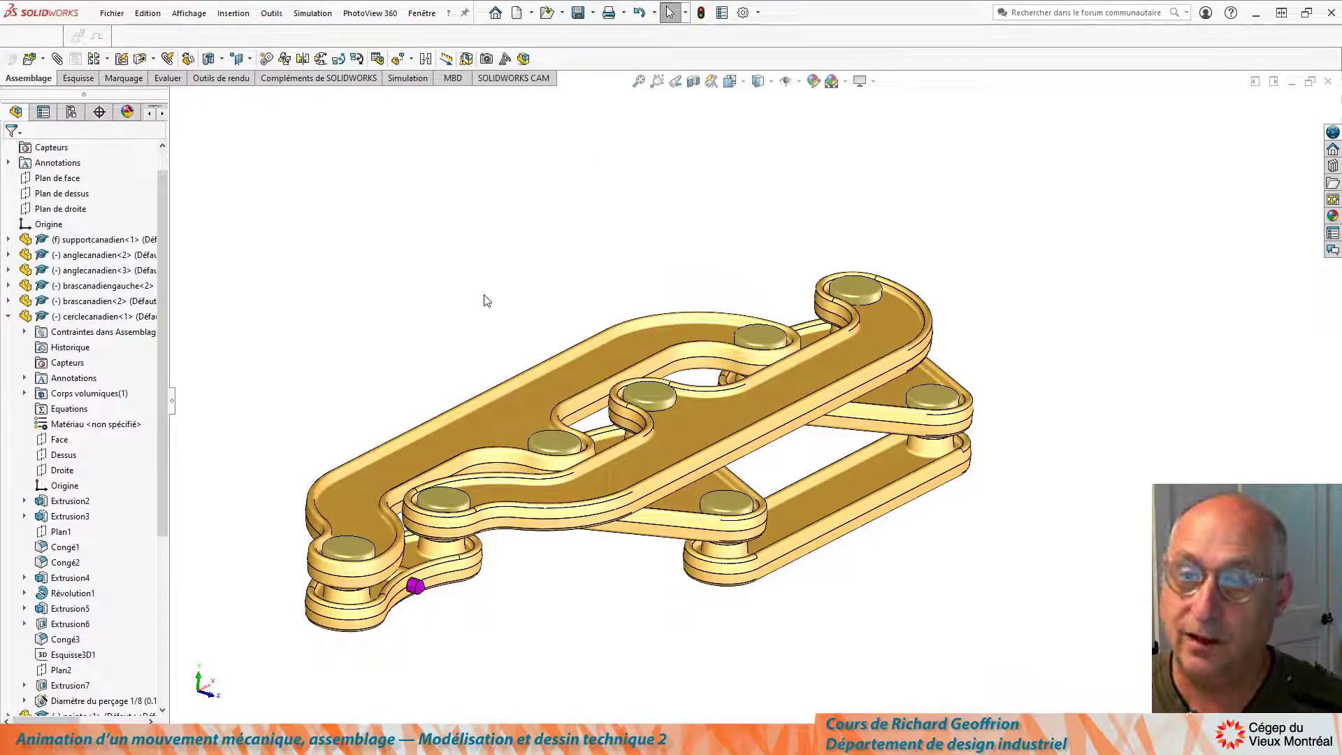
Suppress the Perpendiculaire1 mate in the assembly's Contraintes folder
left_click_drag(161, 243, 163, 416)
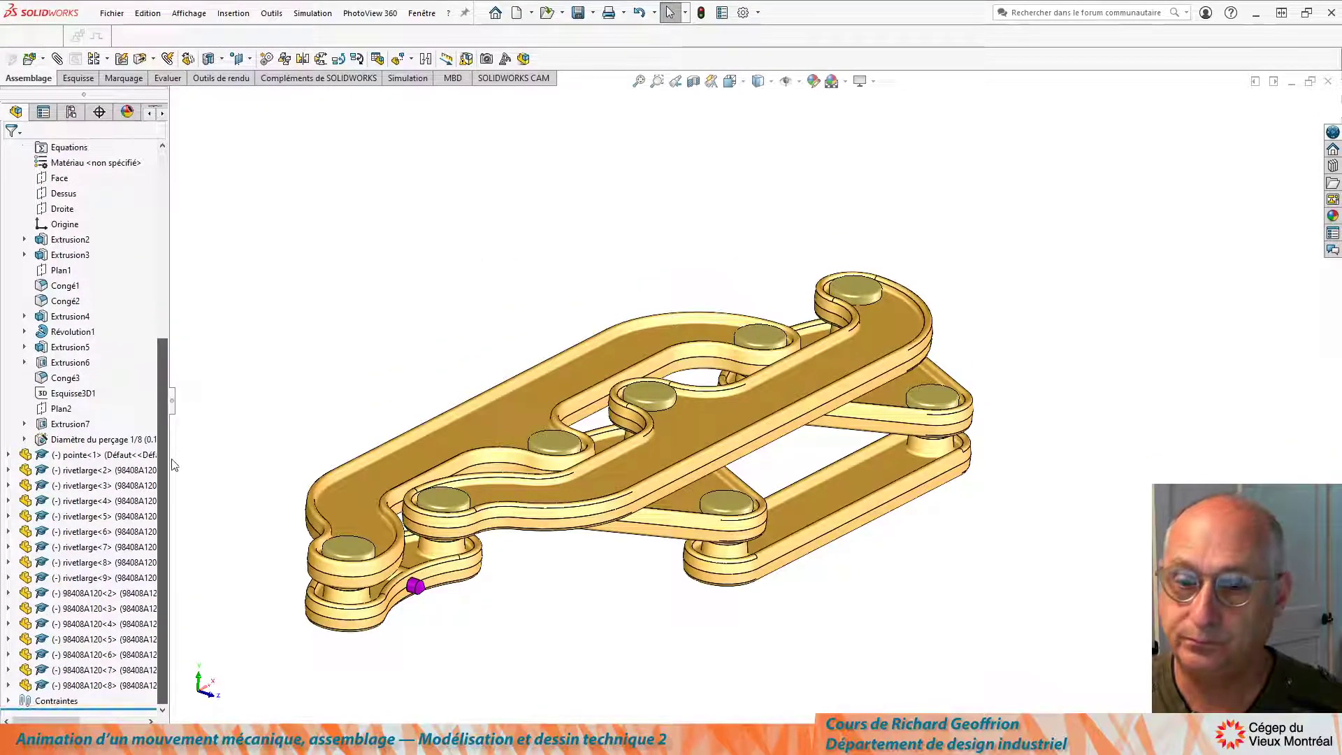
left_click(17, 703)
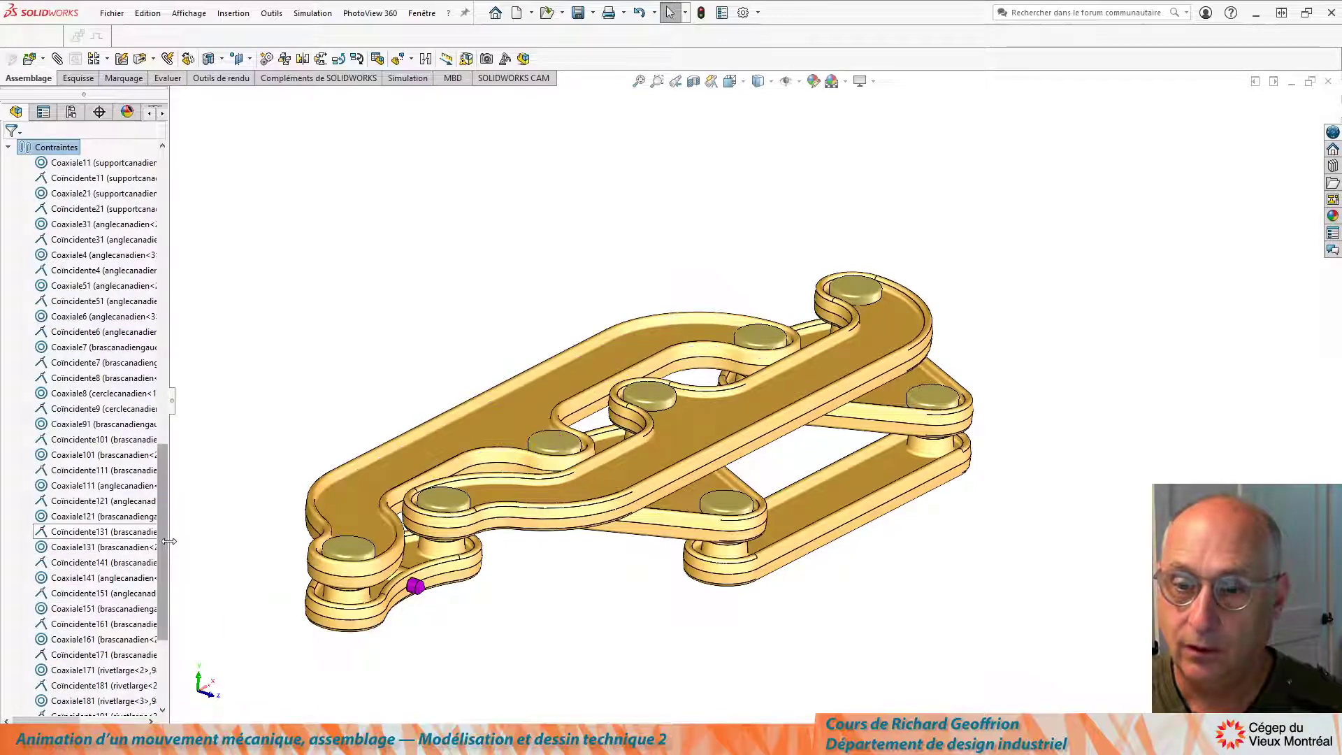
scroll(157, 661, "down", 4)
left_click(84, 701)
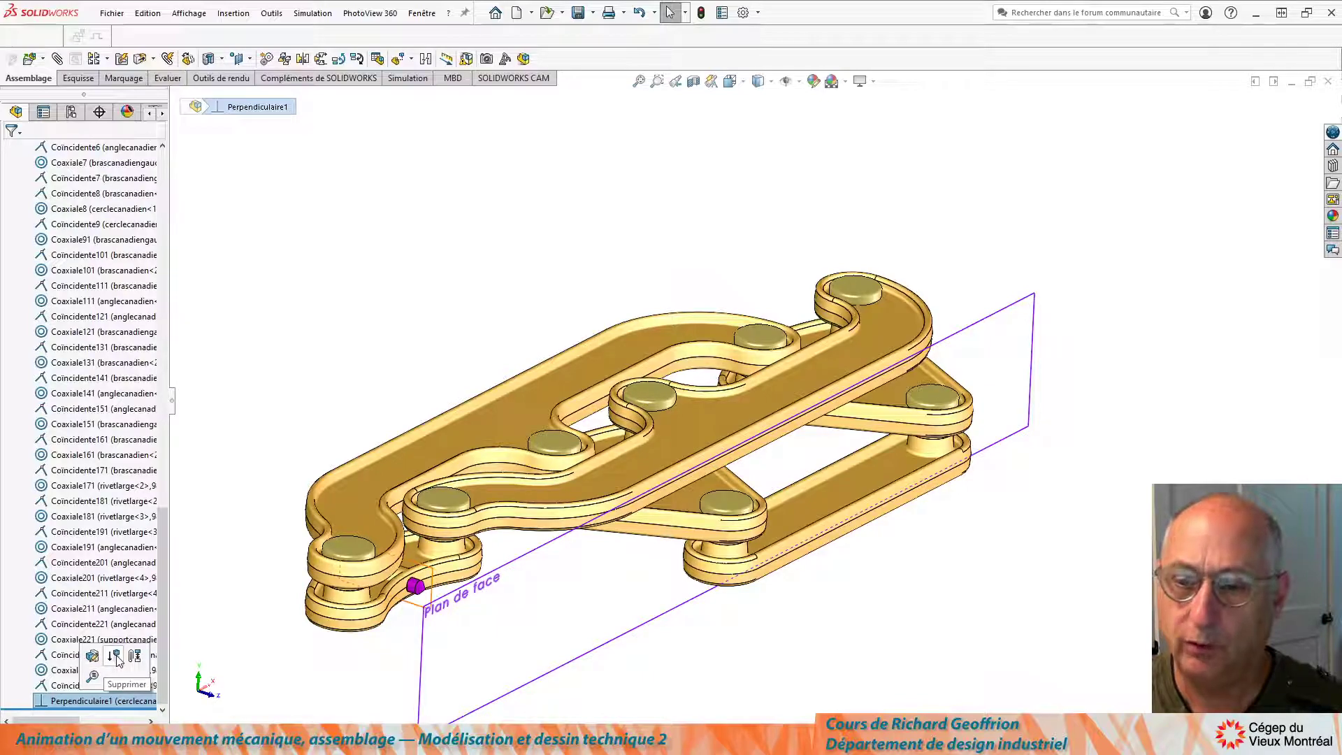
left_click(115, 658)
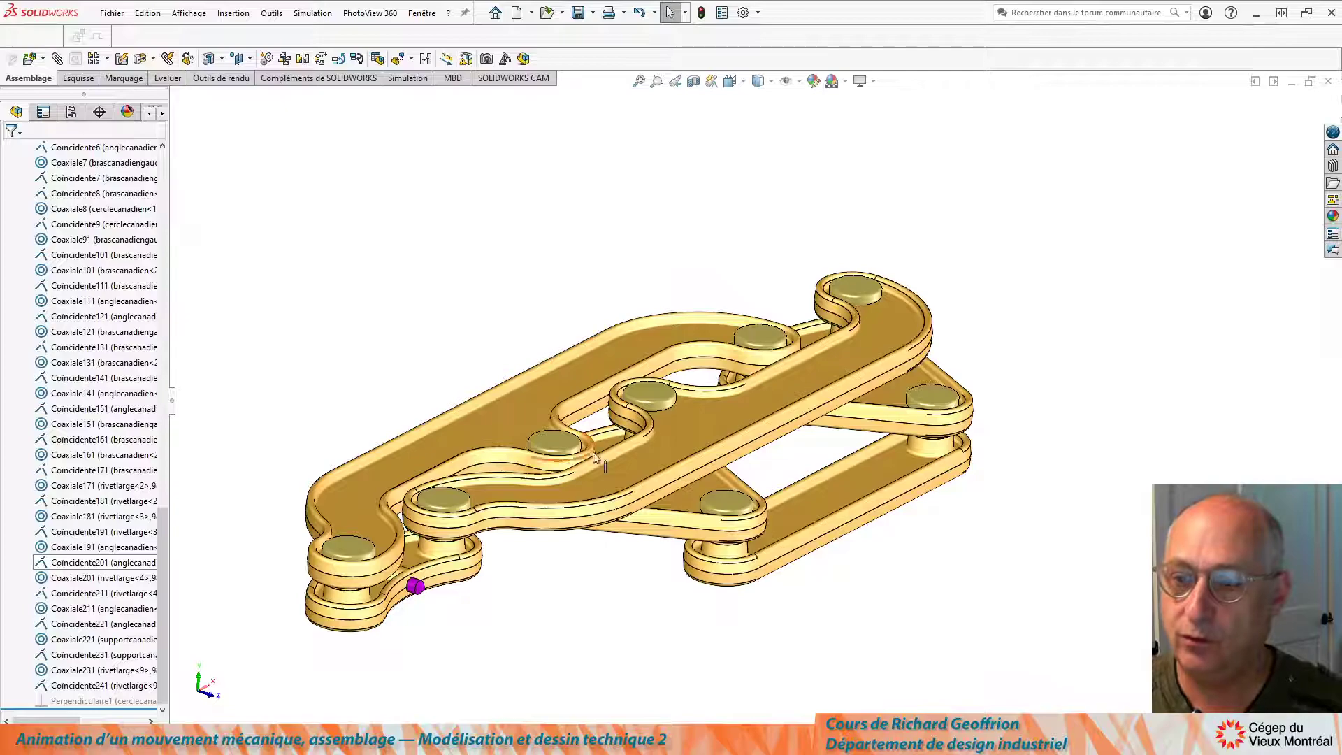
Swing the brascanadien arm away from its squared position to check that the linkage moves freely
left_click_drag(566, 493, 655, 437)
mouse_move(825, 384)
left_mouse_down()
mouse_move(758, 420)
mouse_move(662, 420)
mouse_move(919, 393)
mouse_move(803, 384)
mouse_move(820, 379)
left_mouse_up()
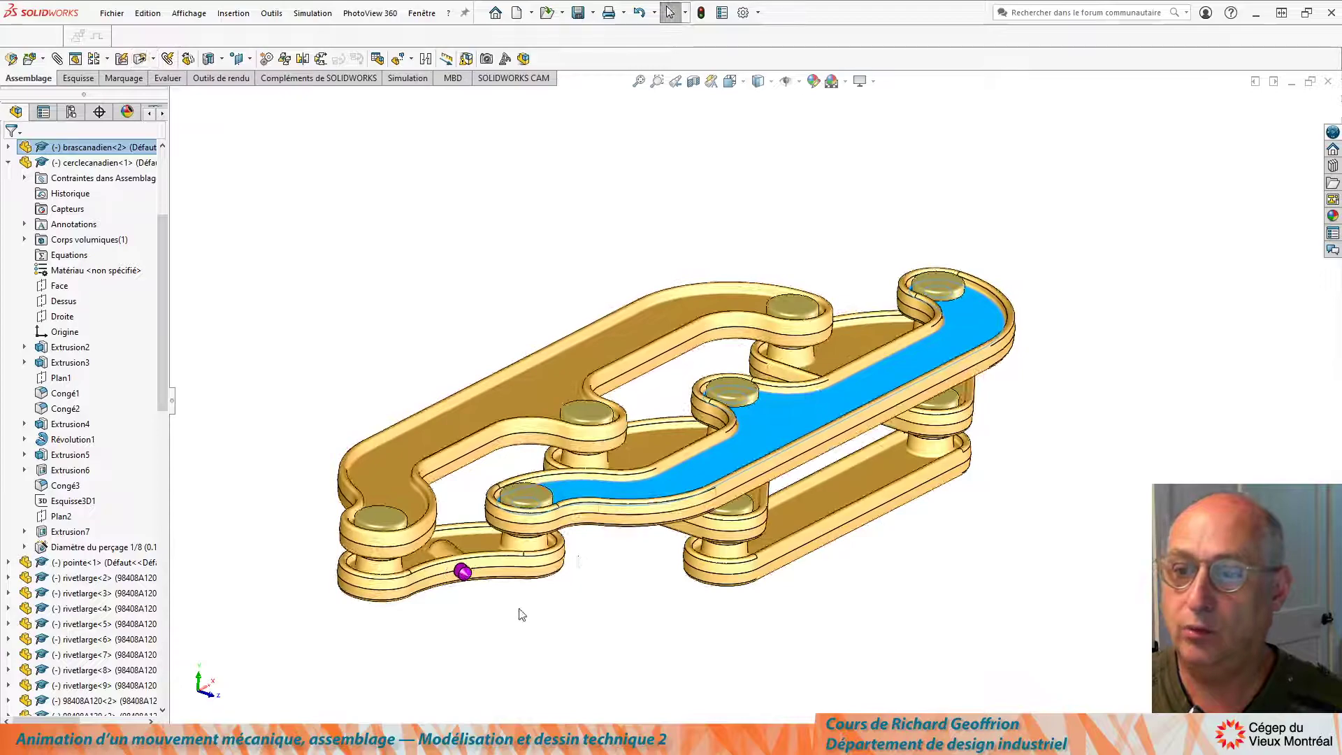
left_click(497, 629)
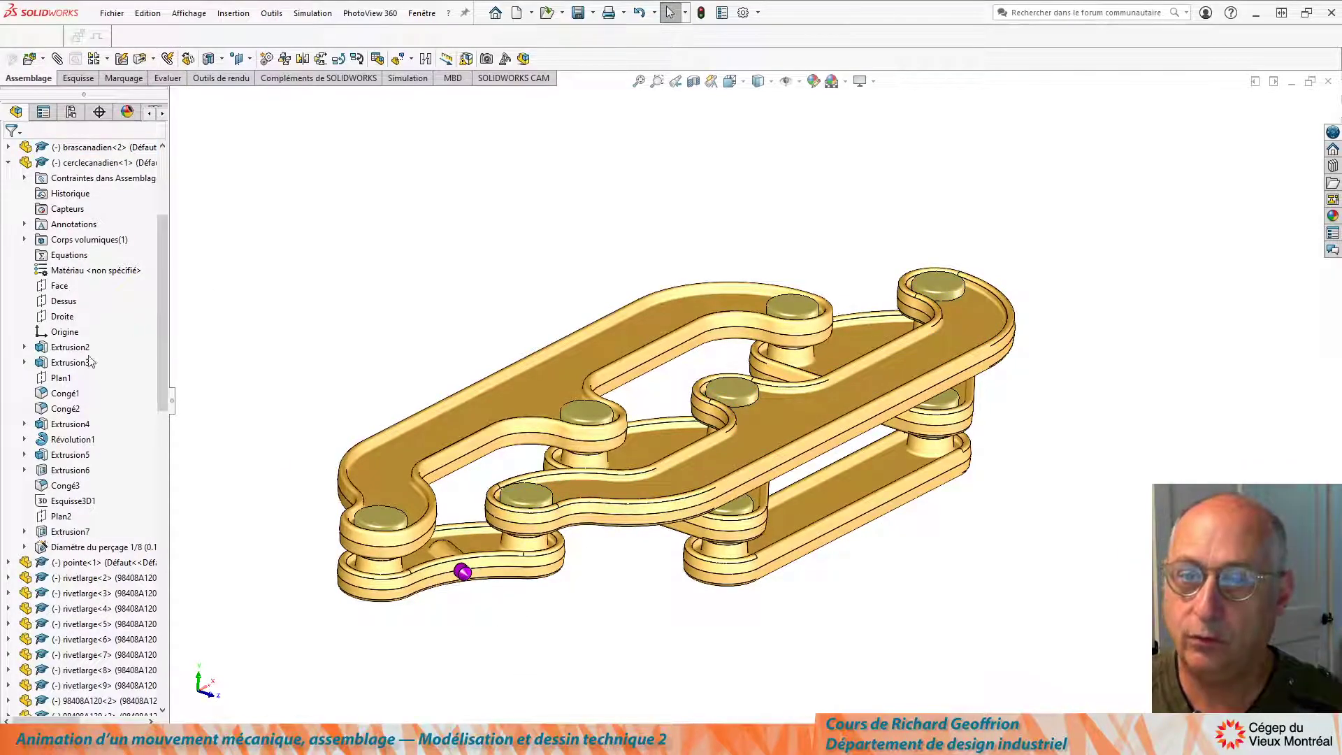
Unsuppress the Perpendiculaire1 mate to square the link with the front plane, and suppress the mate again
left_click(8, 162)
left_click_drag(159, 398, 188, 682)
left_click(98, 699)
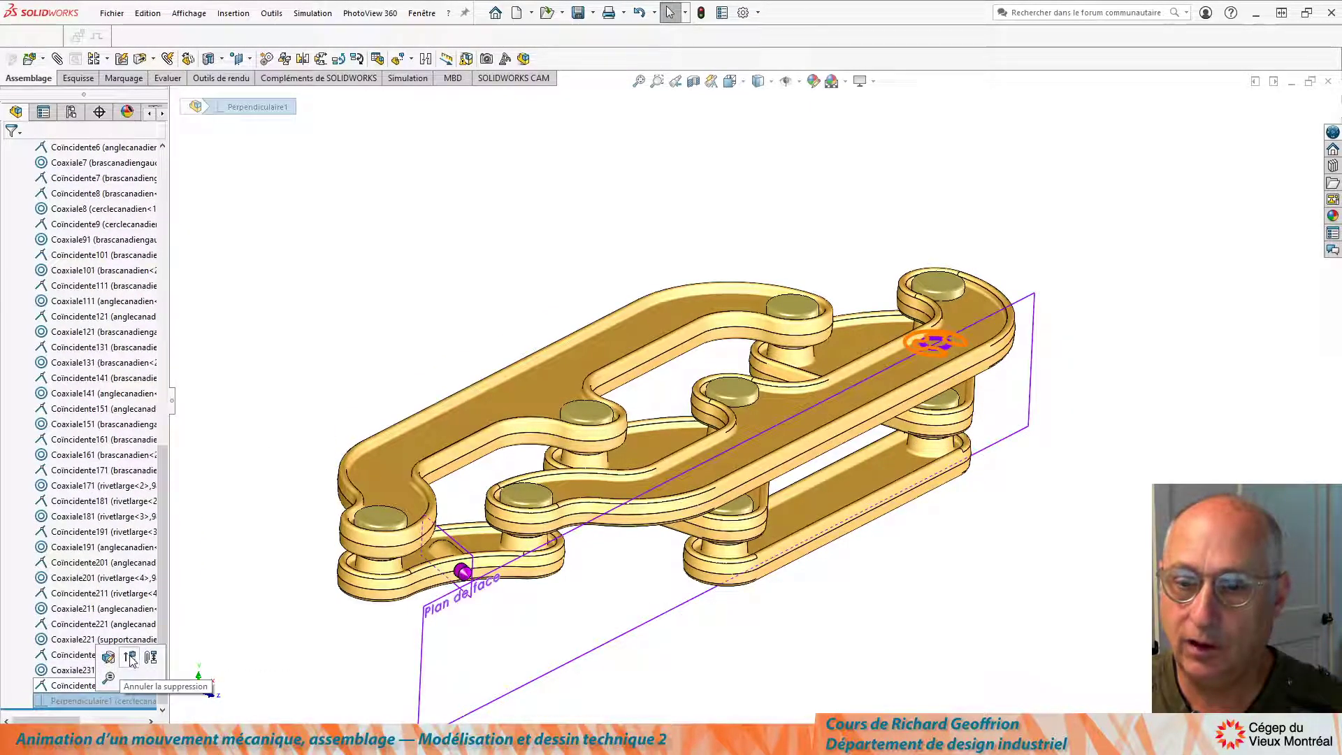
left_click(130, 658)
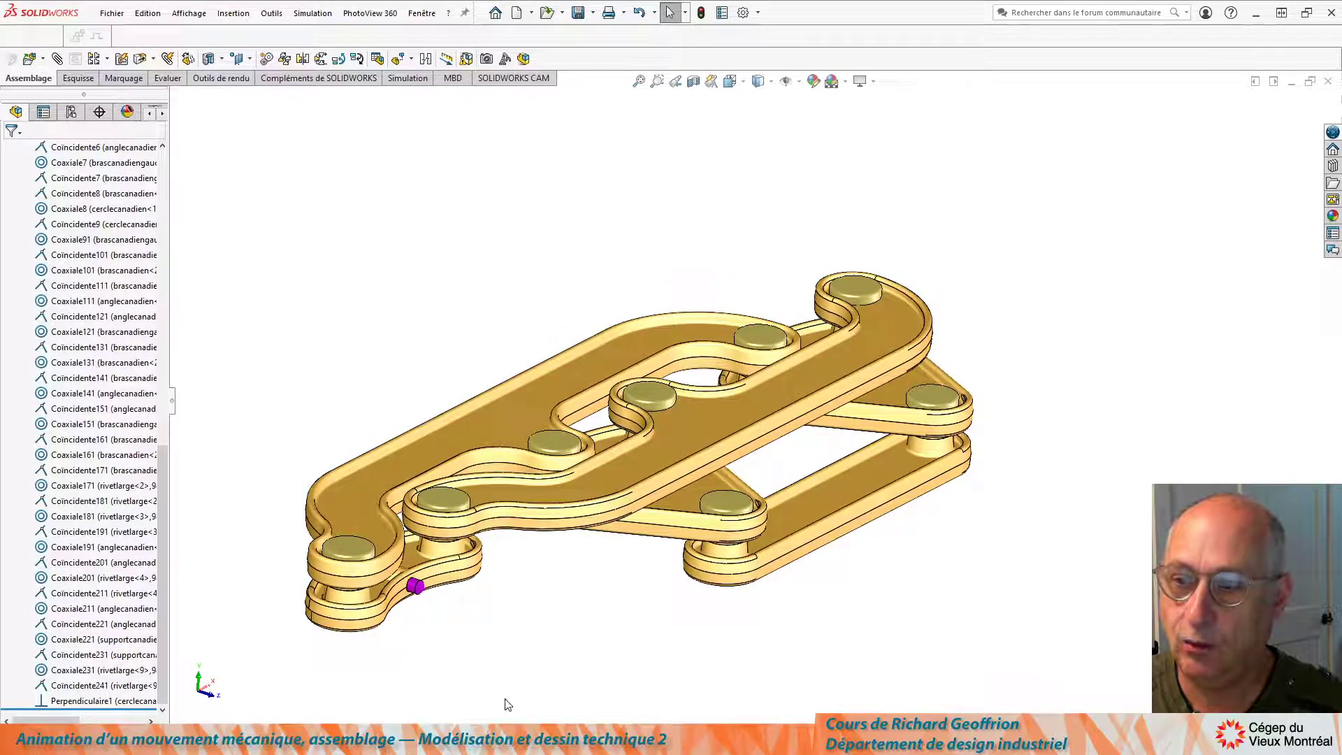
left_click(80, 702)
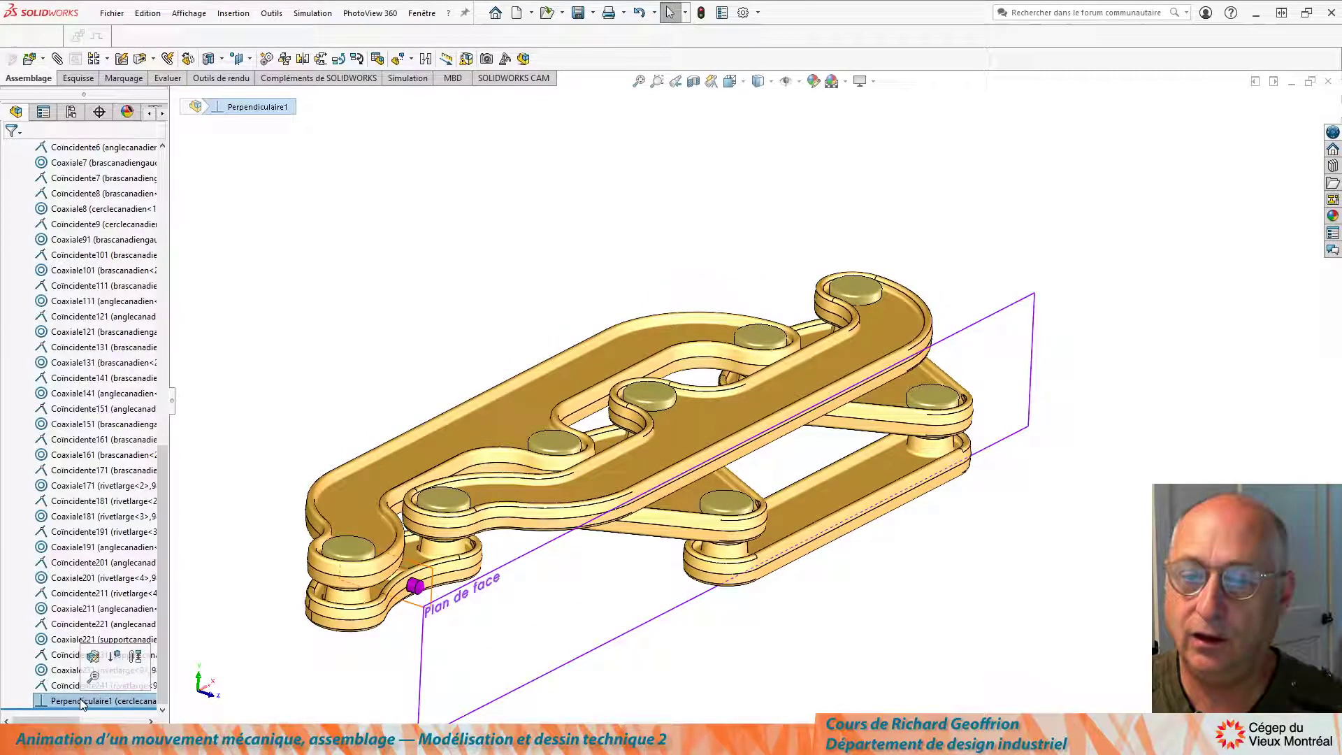
left_click(116, 663)
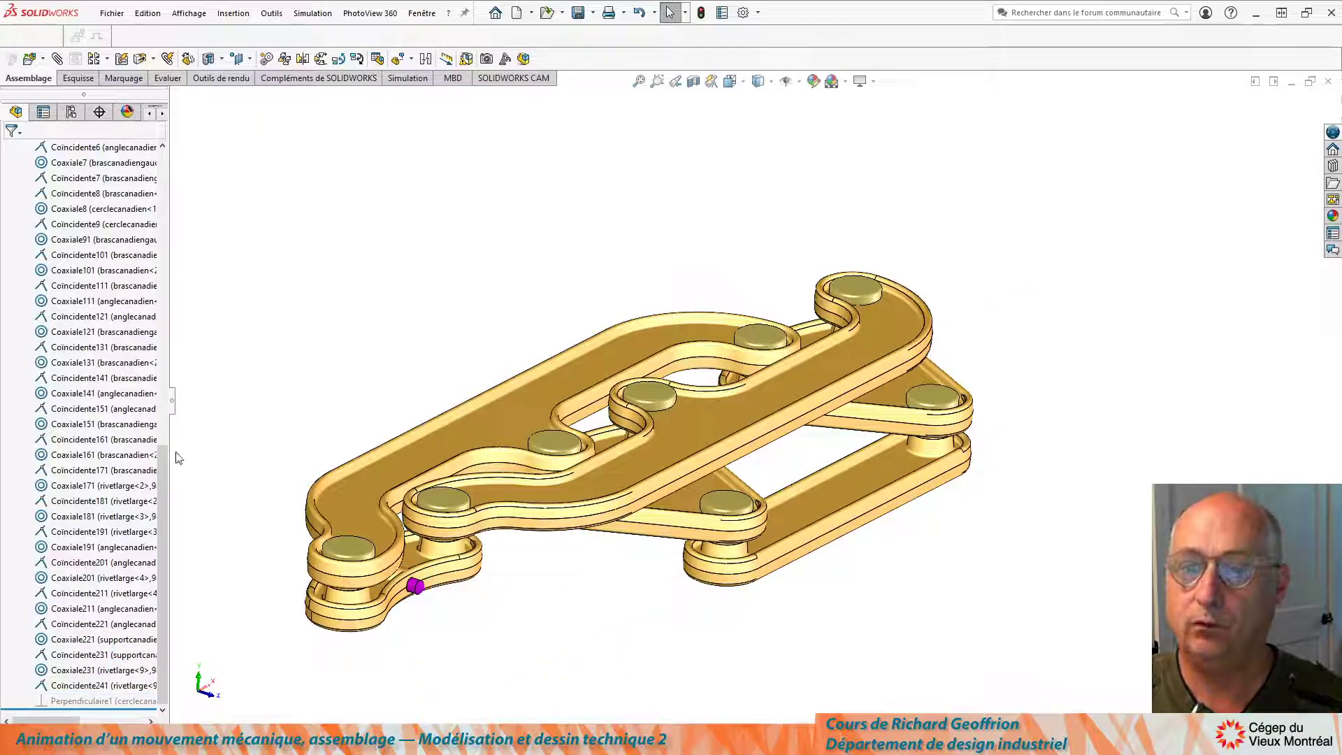
Hide the feature tree and orient the linkage to an angled view from above that shows all its arms and rivets
left_click_drag(167, 460, 143, 142)
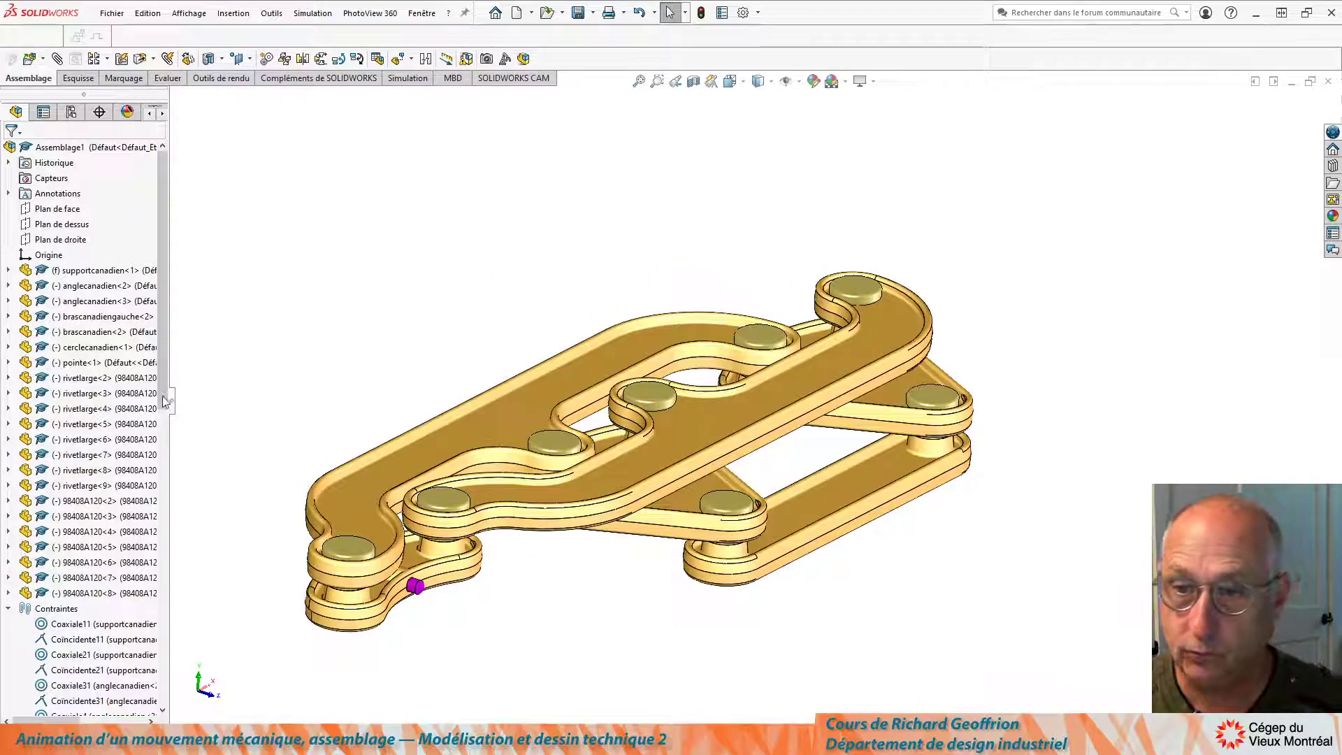
left_click(175, 400)
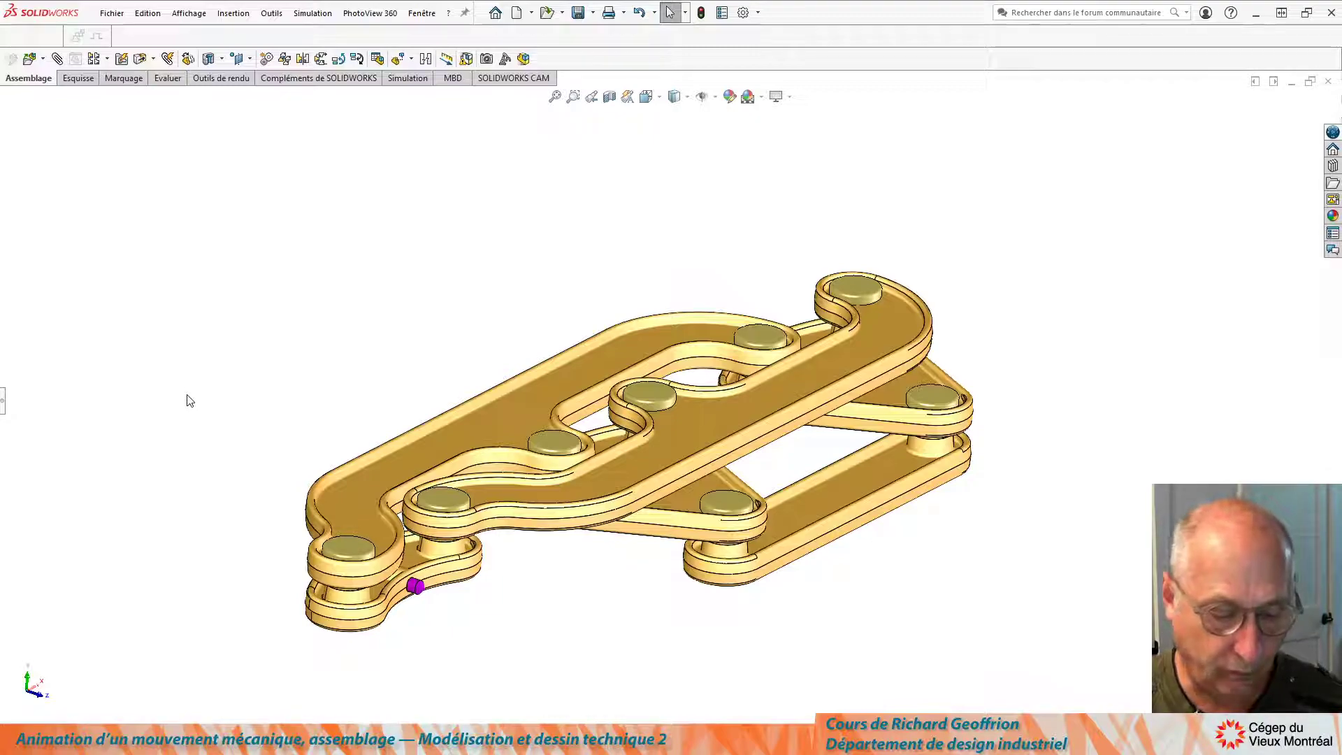
key("ctrl+3")
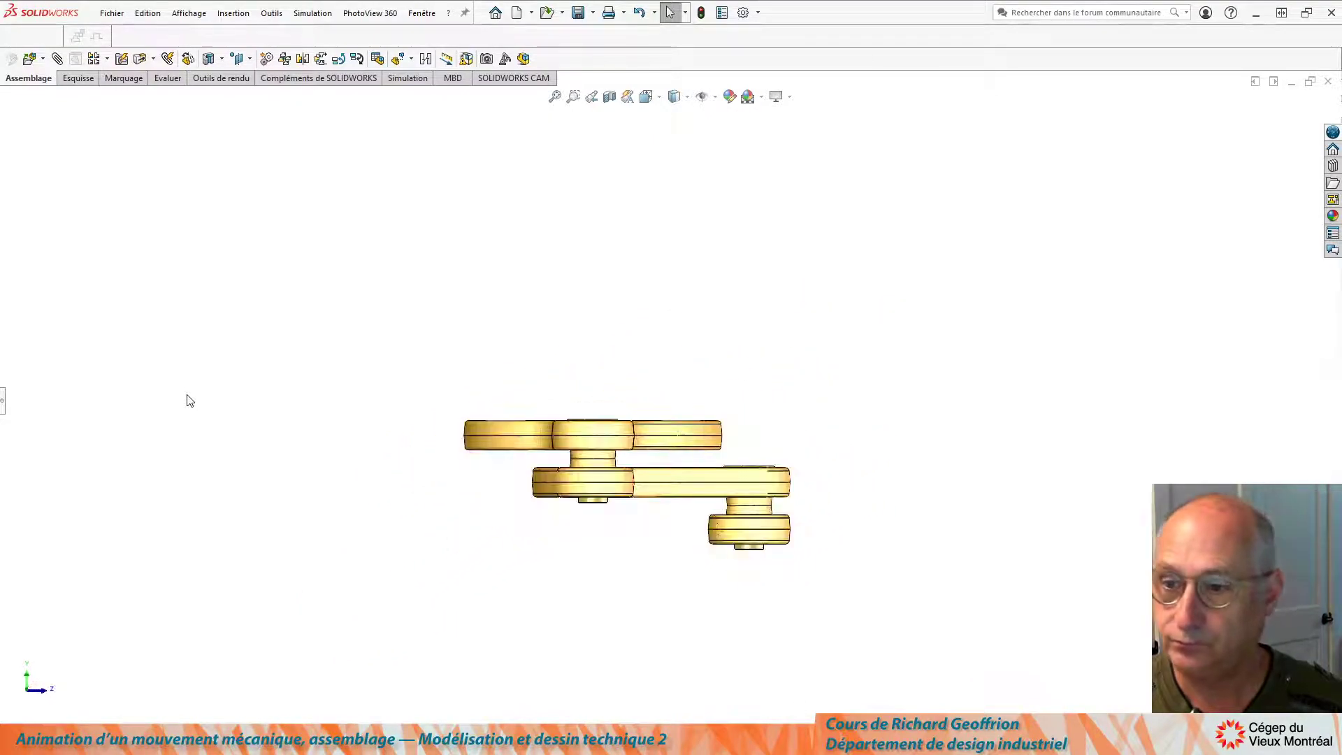
key("Left")
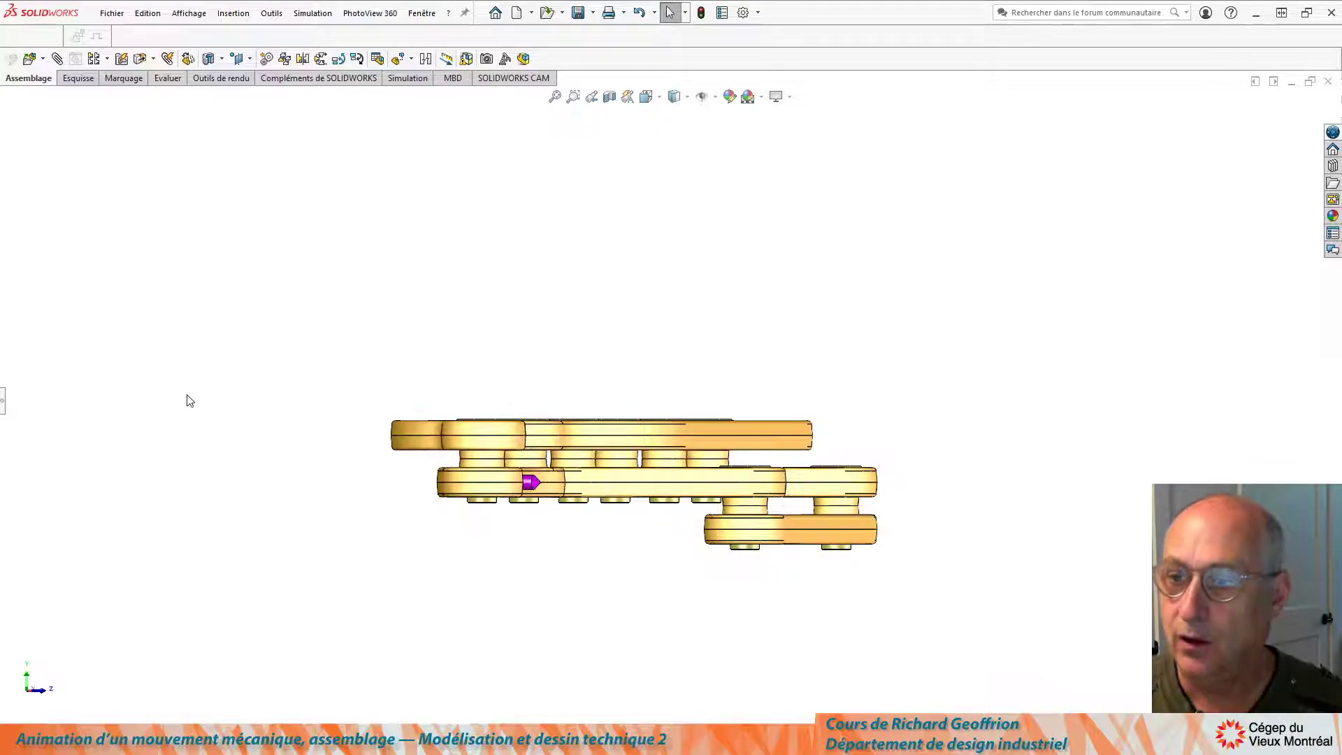
key("ctrl+7")
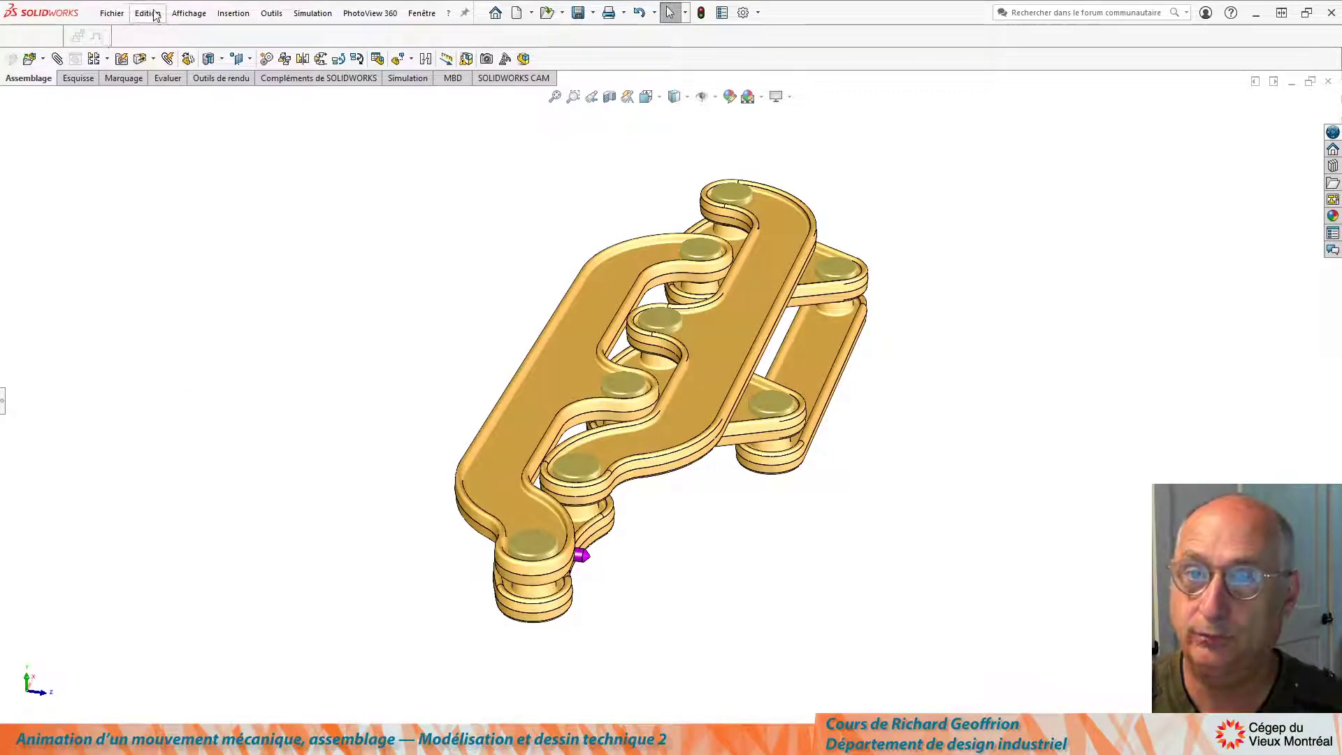
Add a camera to the assembly from the current view, check its placement around the linkage, and accept its default target-aimed settings
left_click(232, 14)
mouse_move(204, 12)
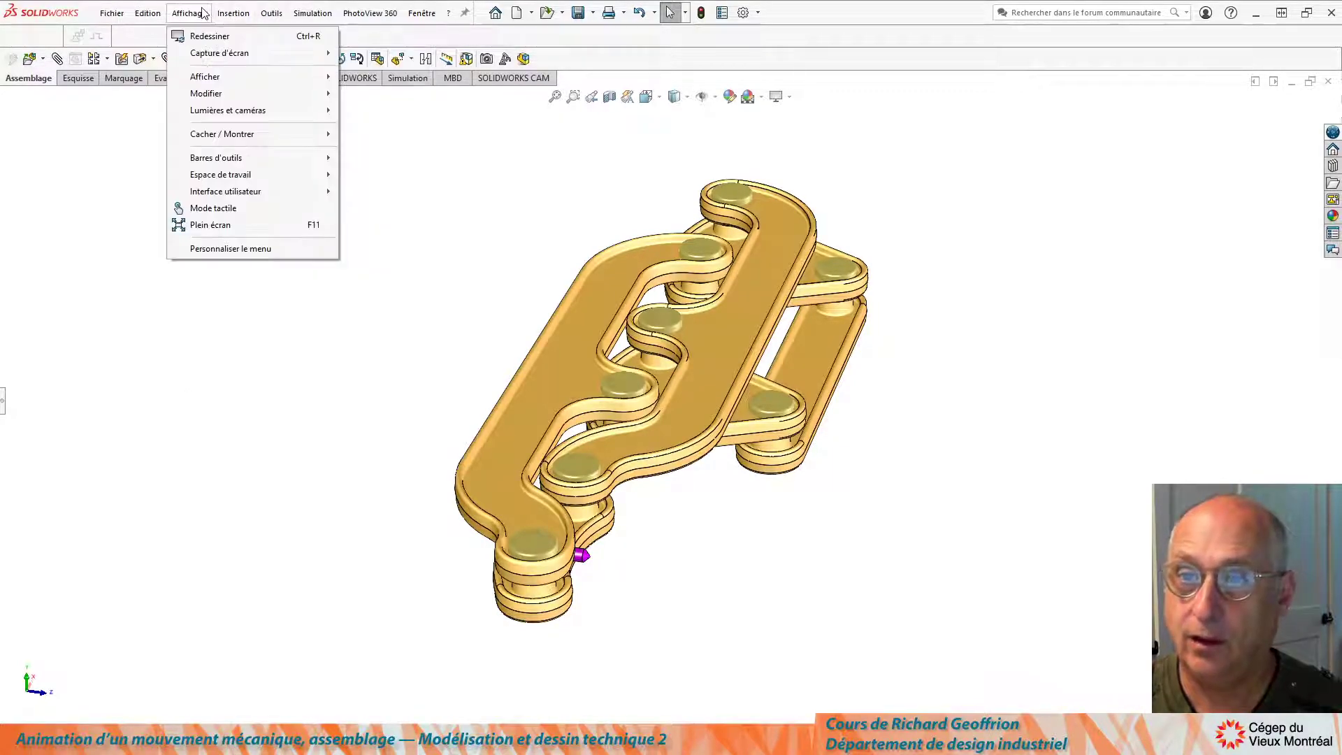
mouse_move(225, 195)
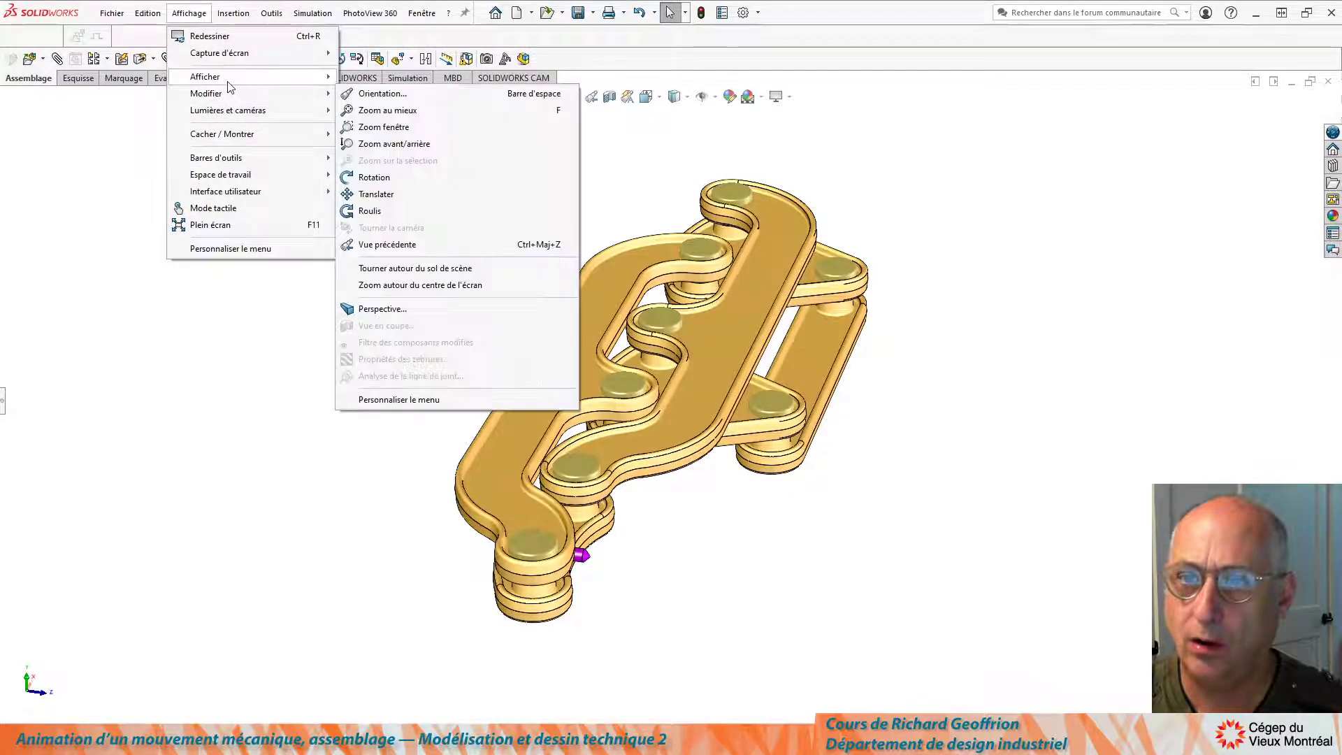
mouse_move(229, 83)
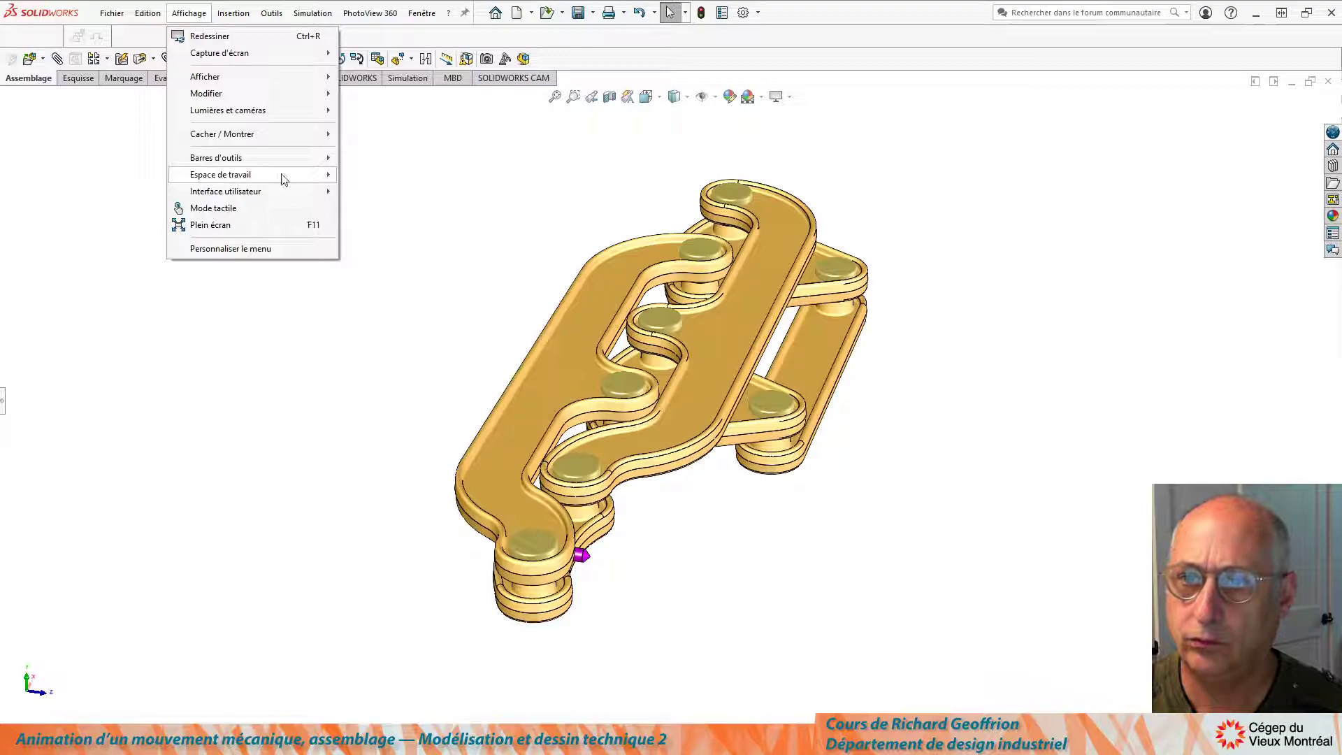
mouse_move(269, 180)
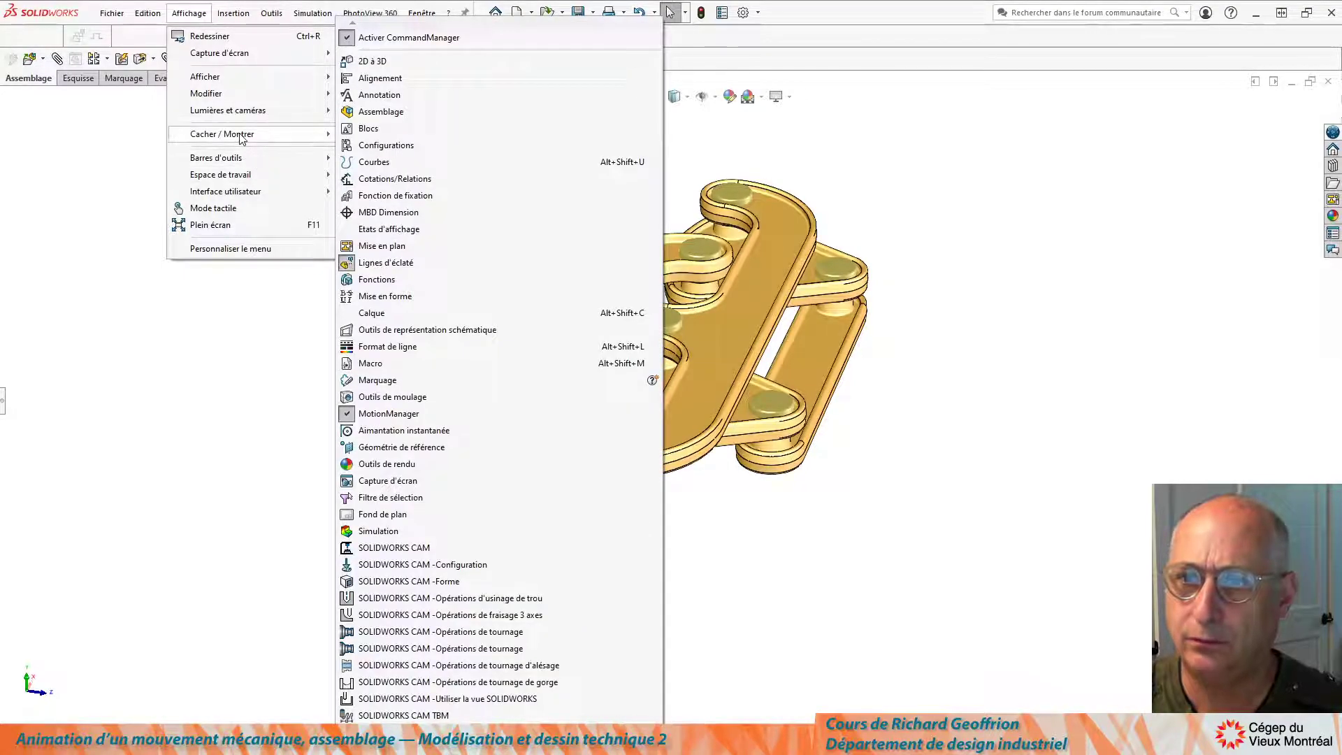
mouse_move(231, 114)
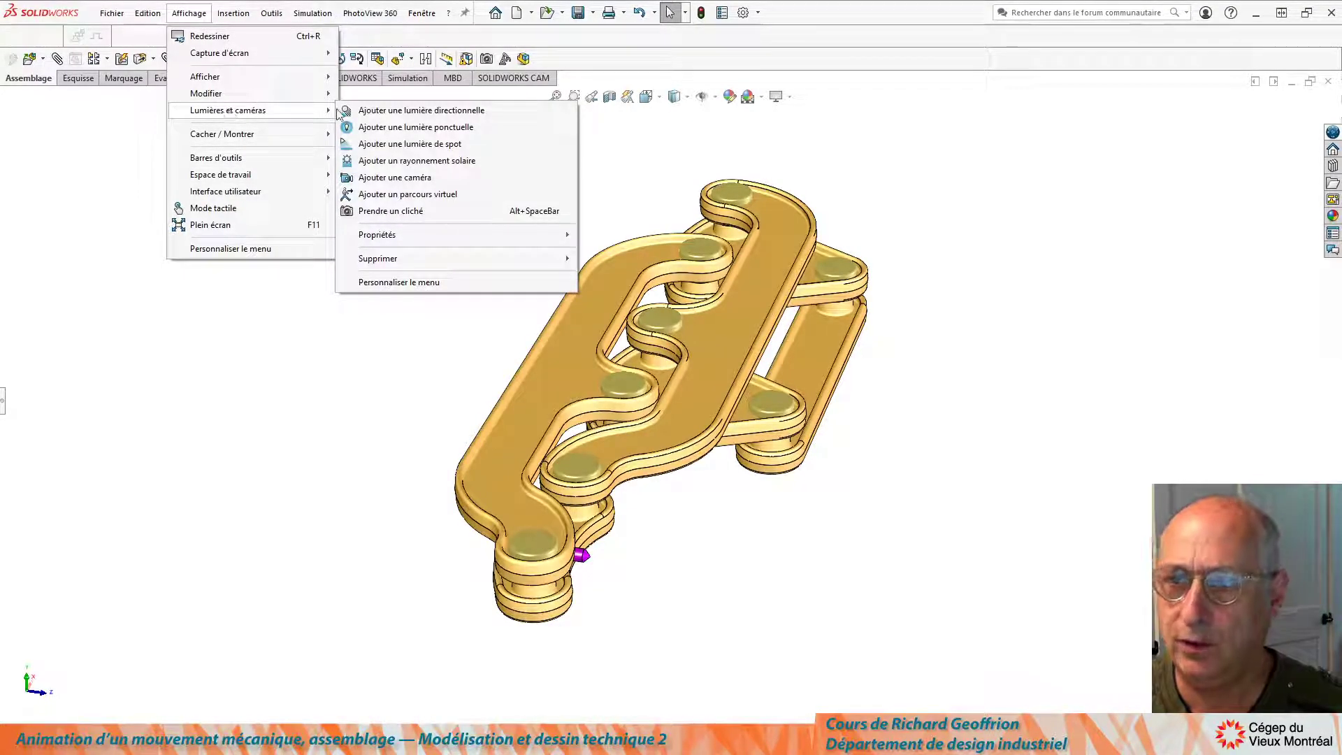
left_click(379, 179)
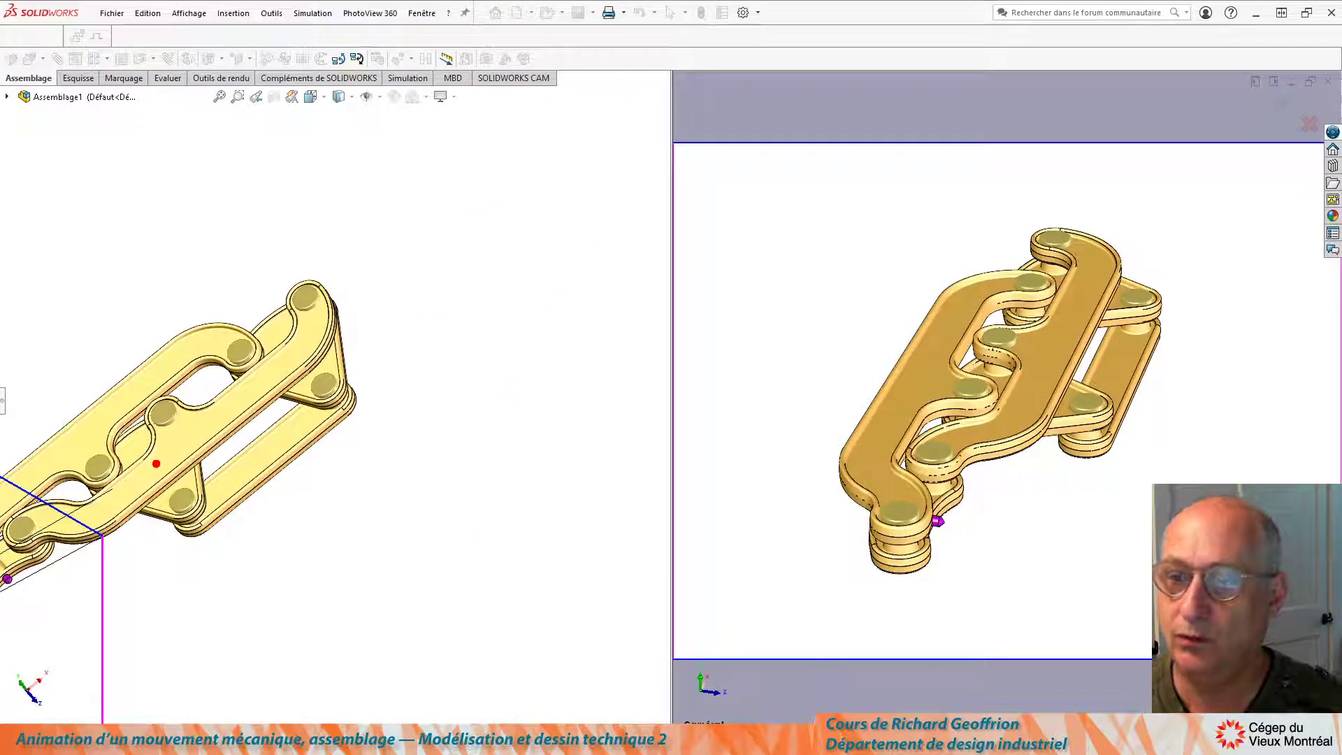
scroll(264, 608, "up", 5)
middle_click_drag(261, 561, 186, 479)
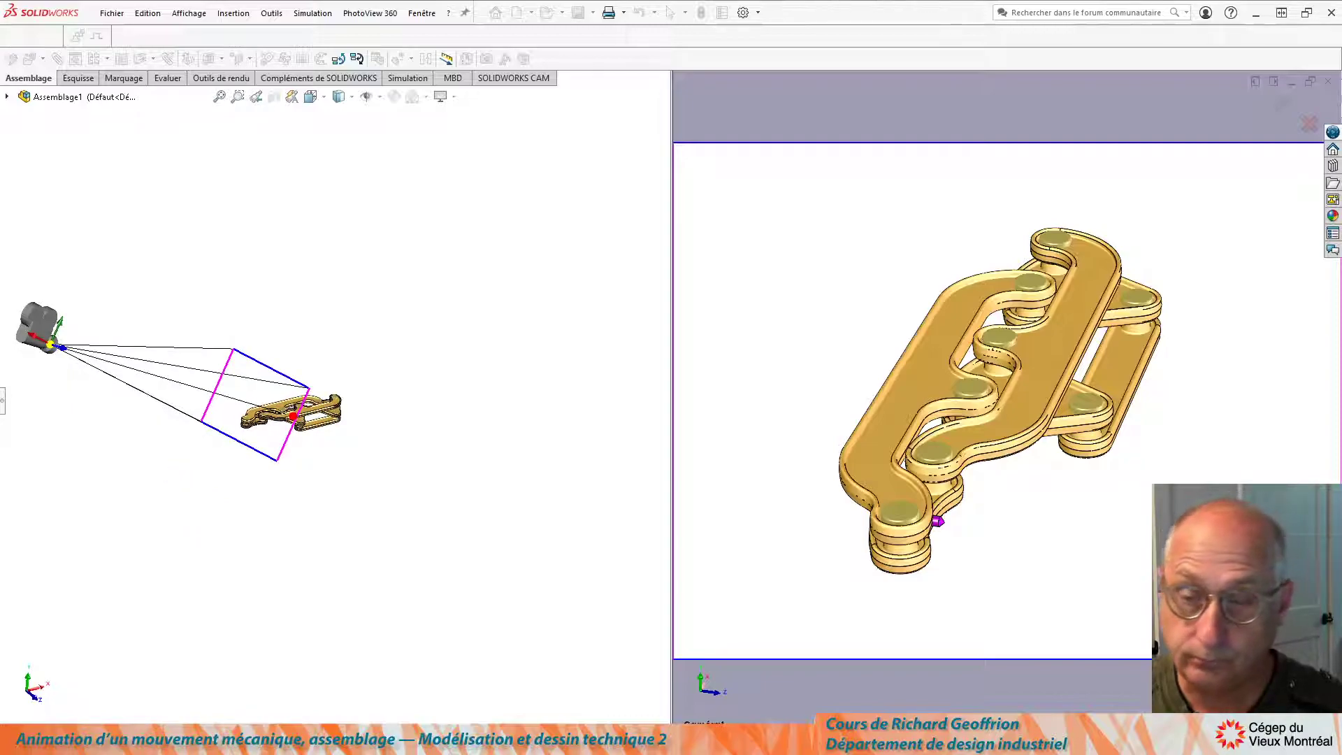
mouse_move(161, 454)
middle_mouse_down()
mouse_move(102, 389)
mouse_move(153, 468)
mouse_move(168, 429)
mouse_move(161, 462)
middle_mouse_up()
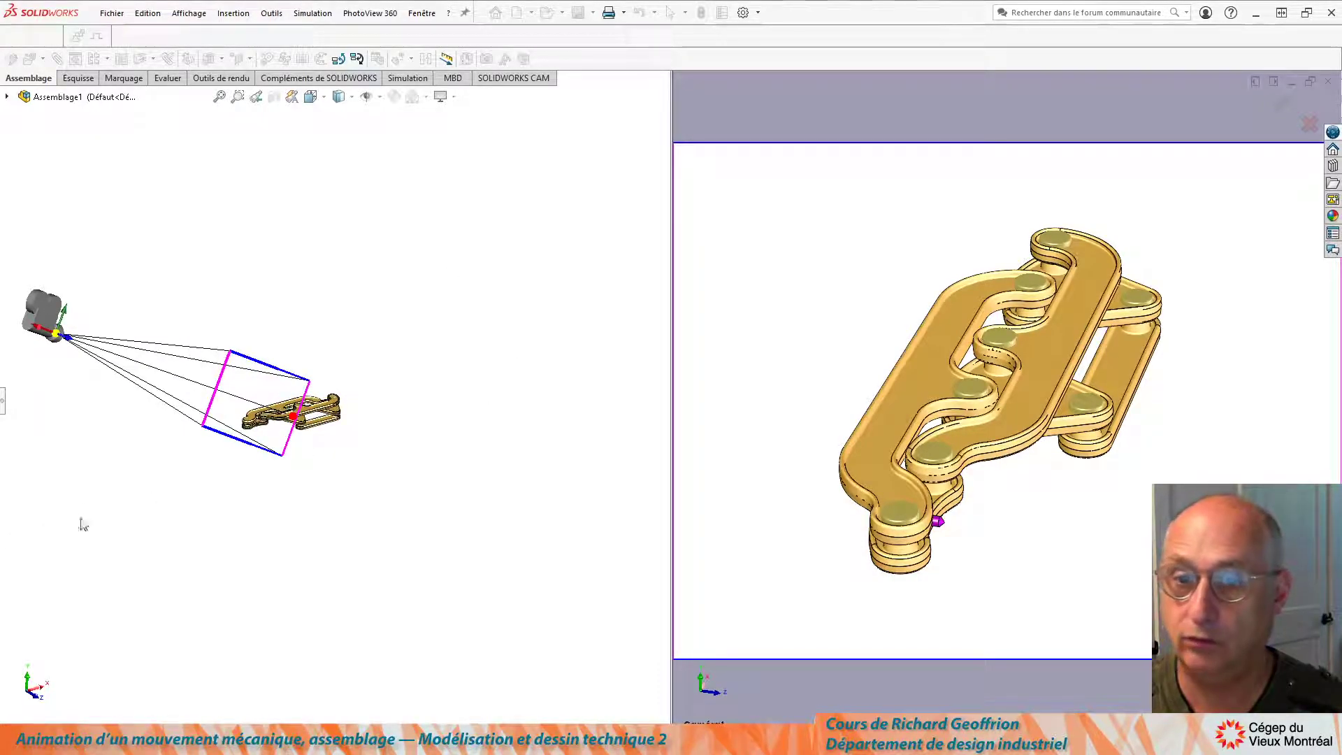
left_click(2, 404)
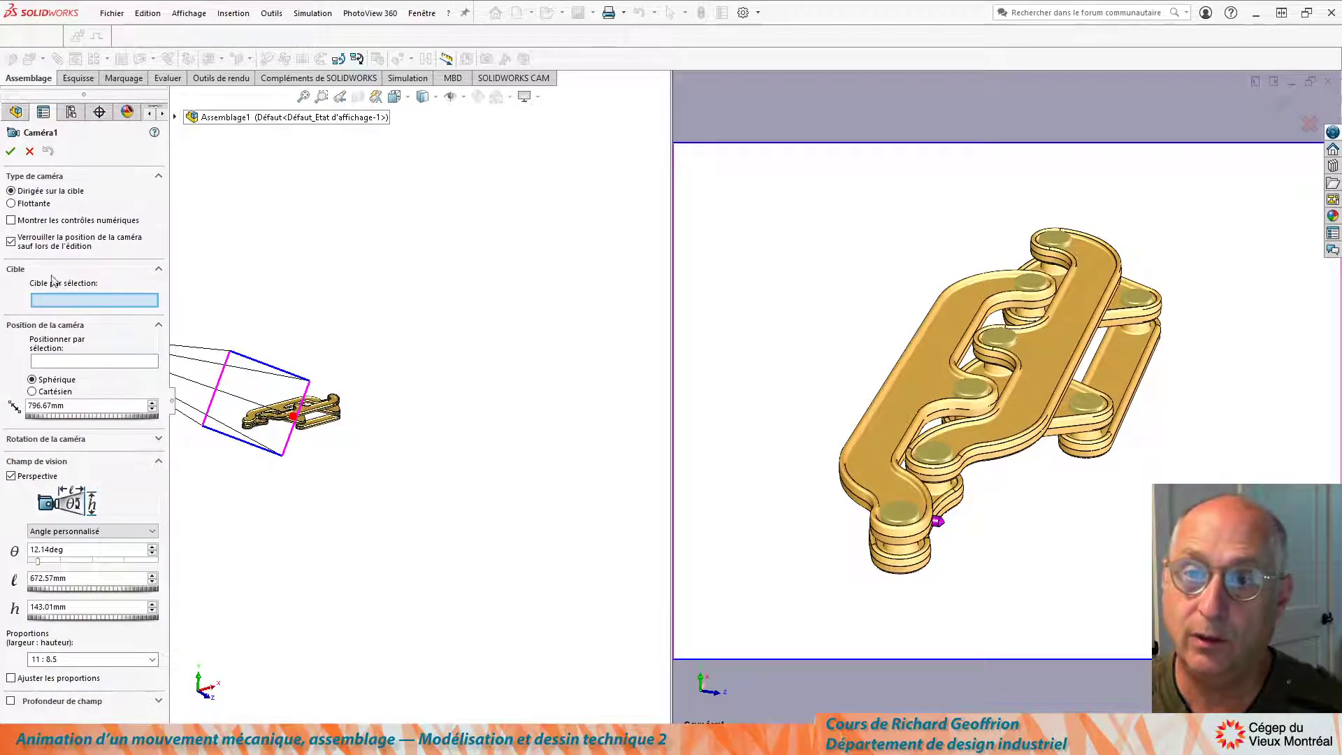
left_click(10, 152)
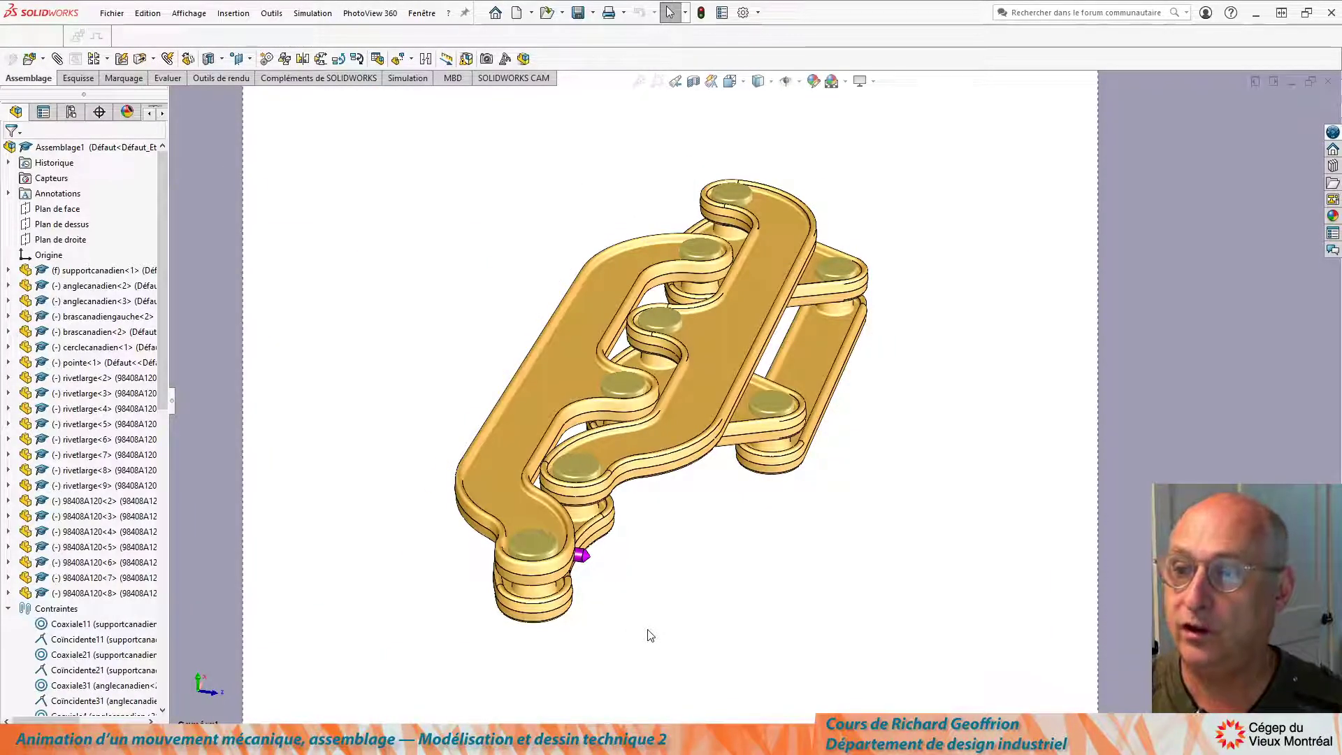
Swing the linkage arms outward and try to square the link by unsuppressing the Perpendiculaire1 mate from that position
left_click_drag(711, 359, 842, 187)
key("Escape")
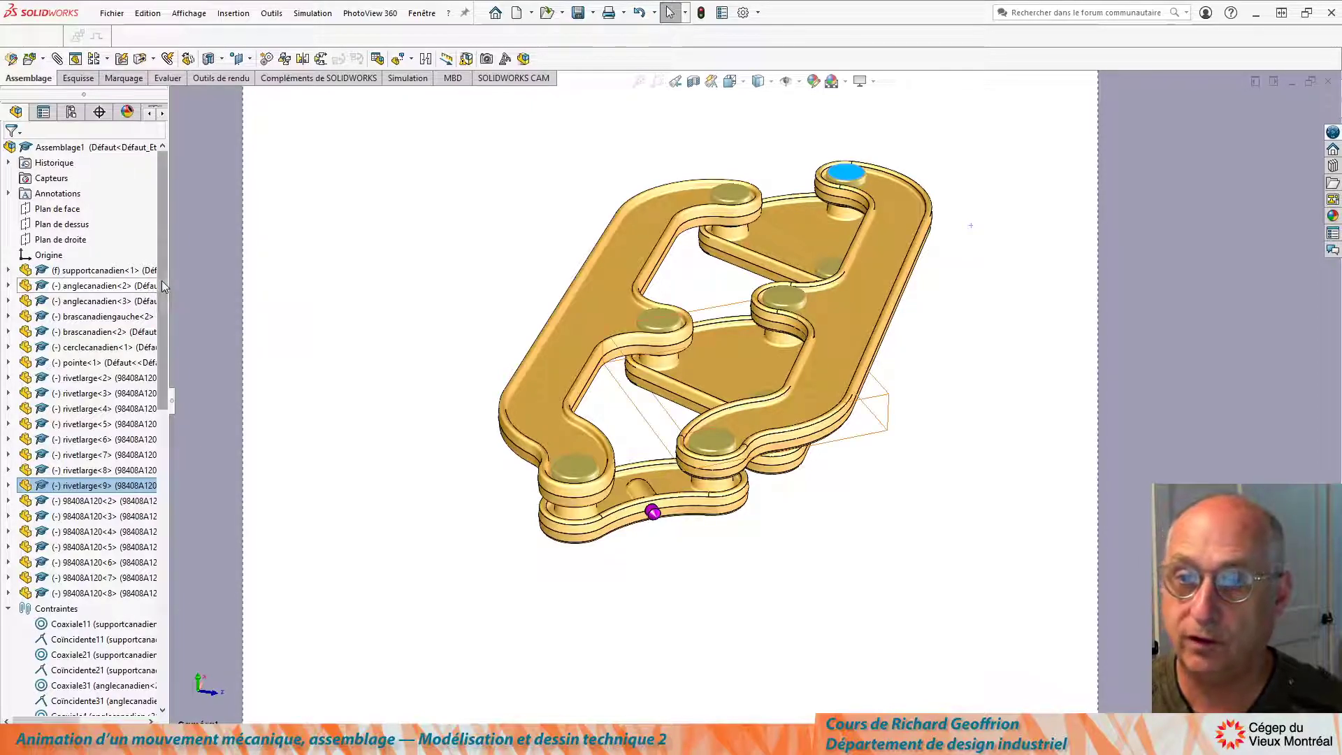
scroll(86, 682, "down", 15)
left_click(83, 701)
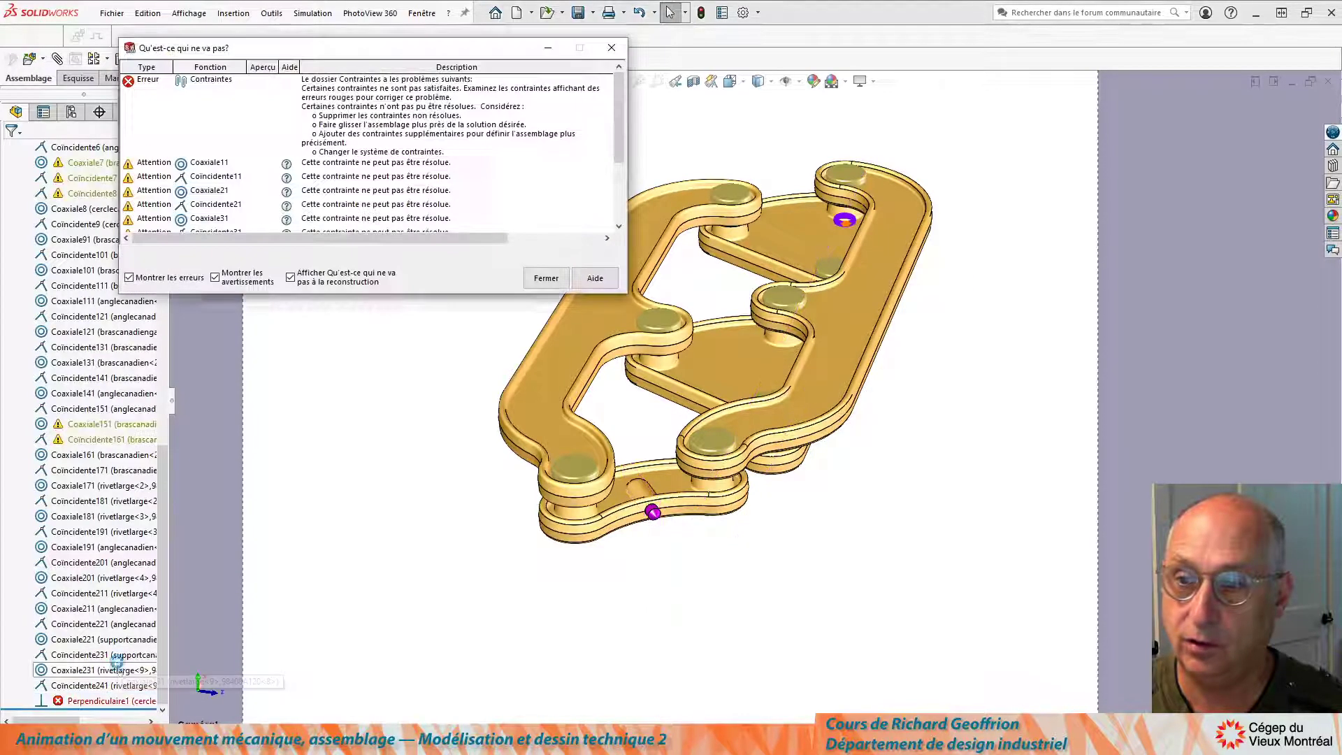
left_click(544, 279)
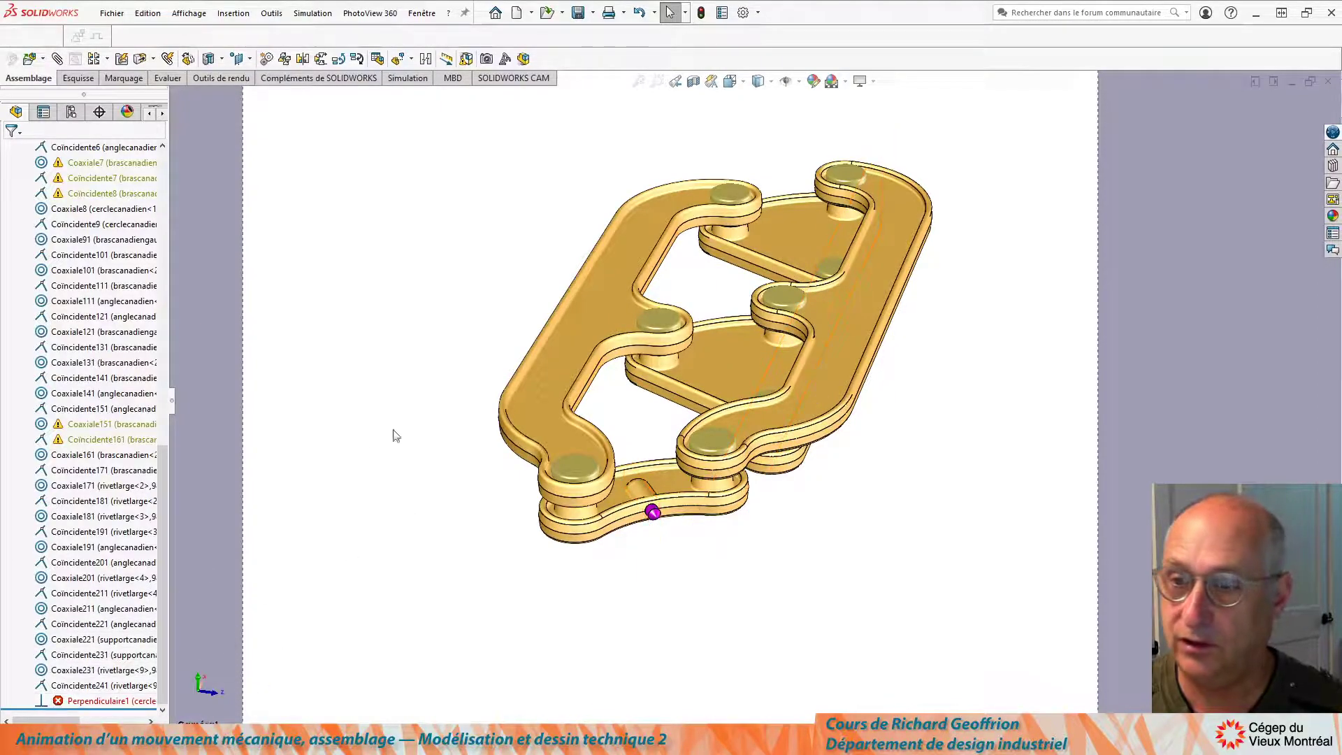
Suppress the Perpendiculaire1 mate again to free the linkage
left_click(863, 279)
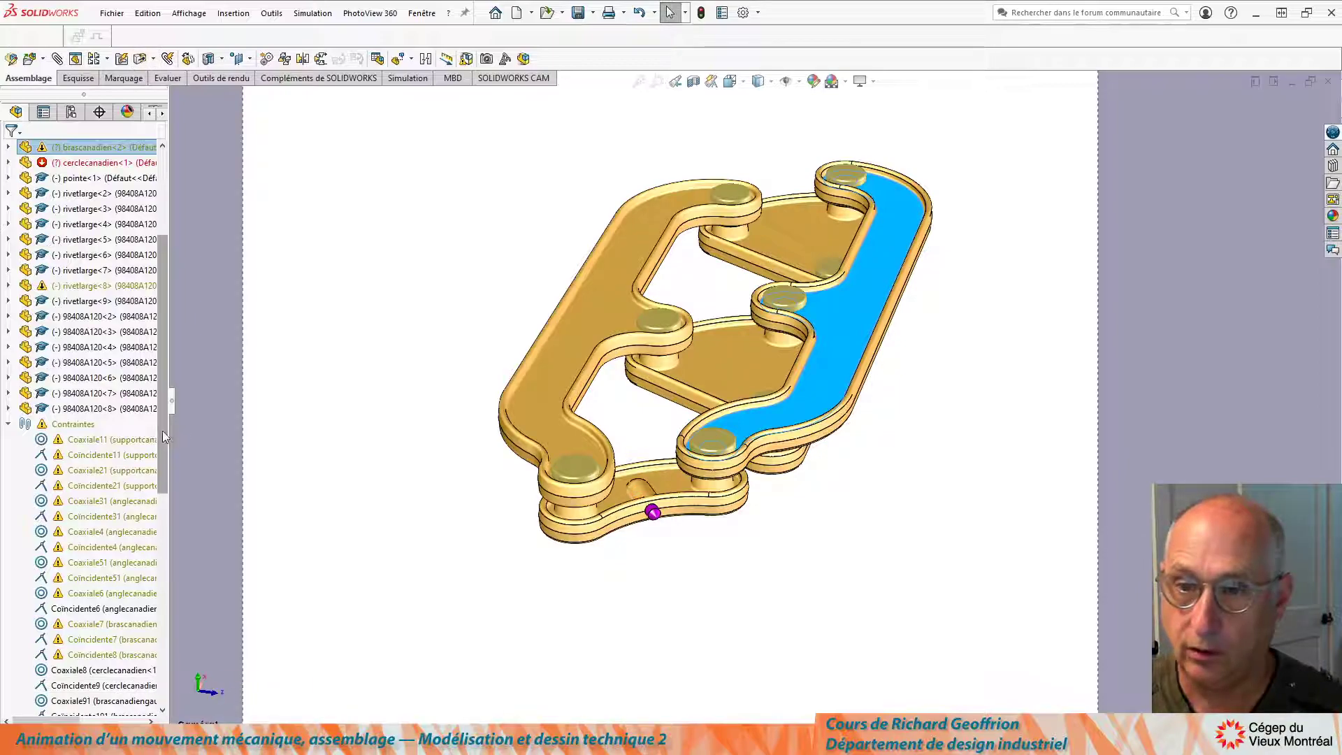
left_click_drag(162, 430, 166, 661)
left_click(101, 708)
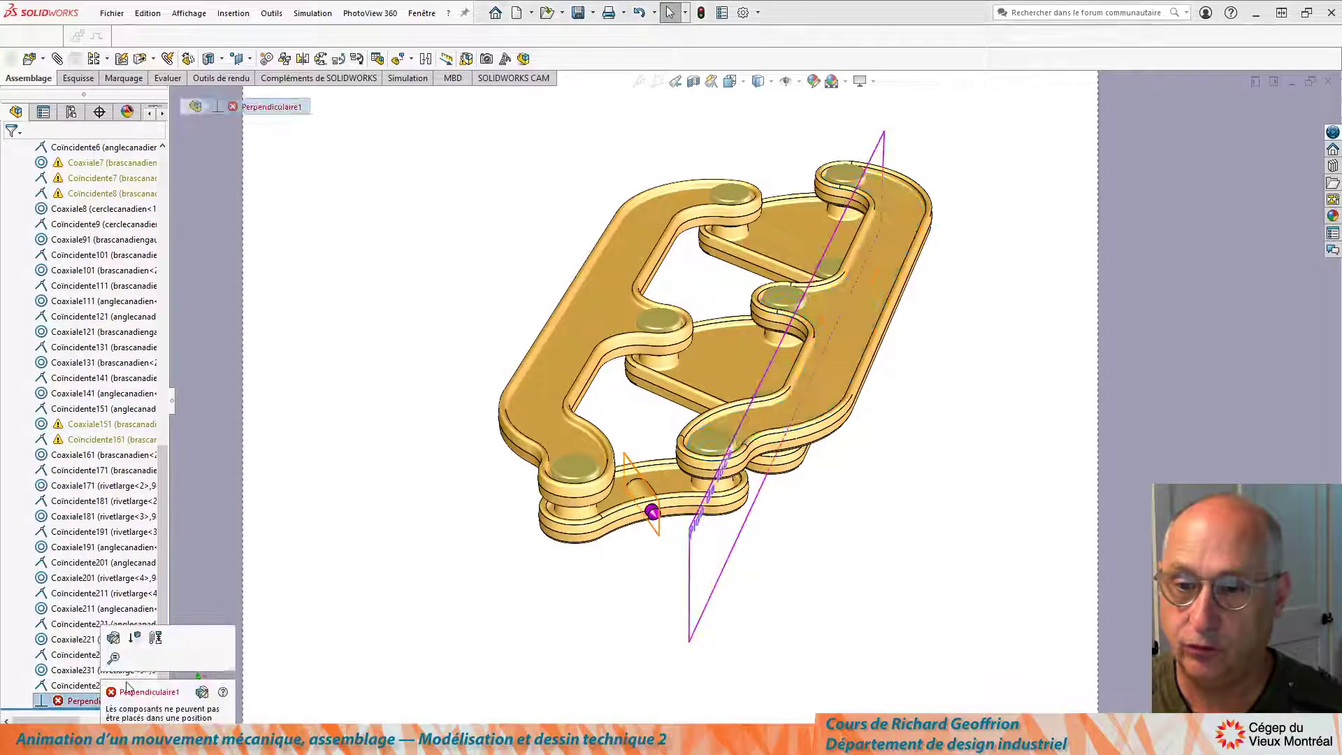
left_click(143, 646)
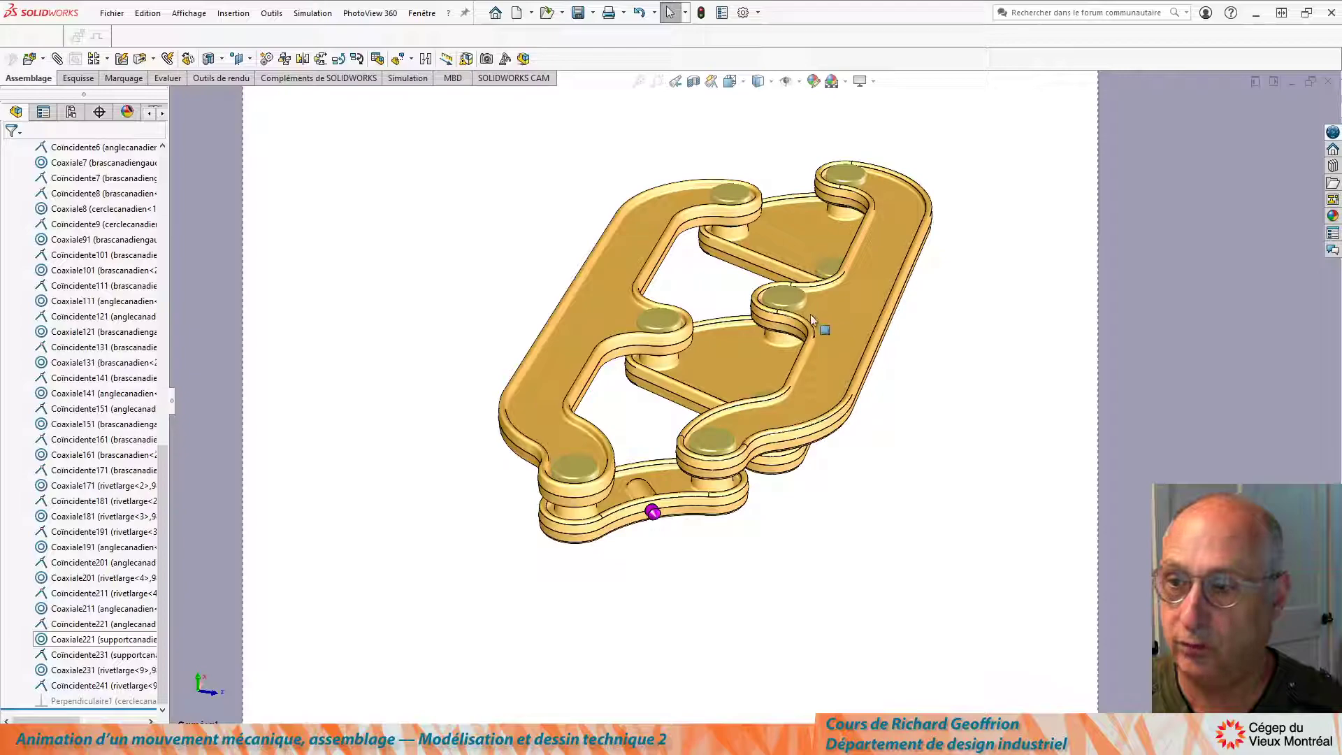
Swing the brascanadien arm back near its starting position and briefly unsuppress the Perpendiculaire1 mate to square the link, leaving it suppressed
left_click_drag(835, 315, 671, 354)
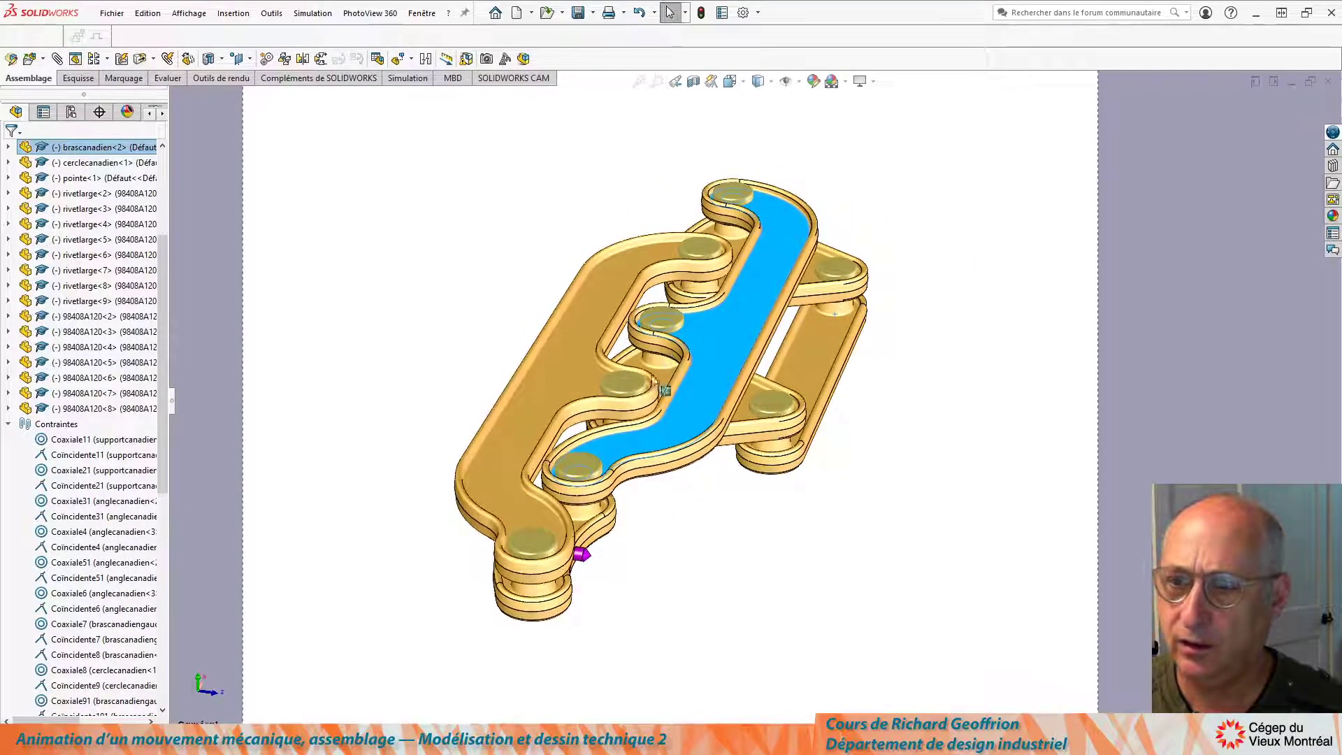
scroll(139, 489, "down", 10)
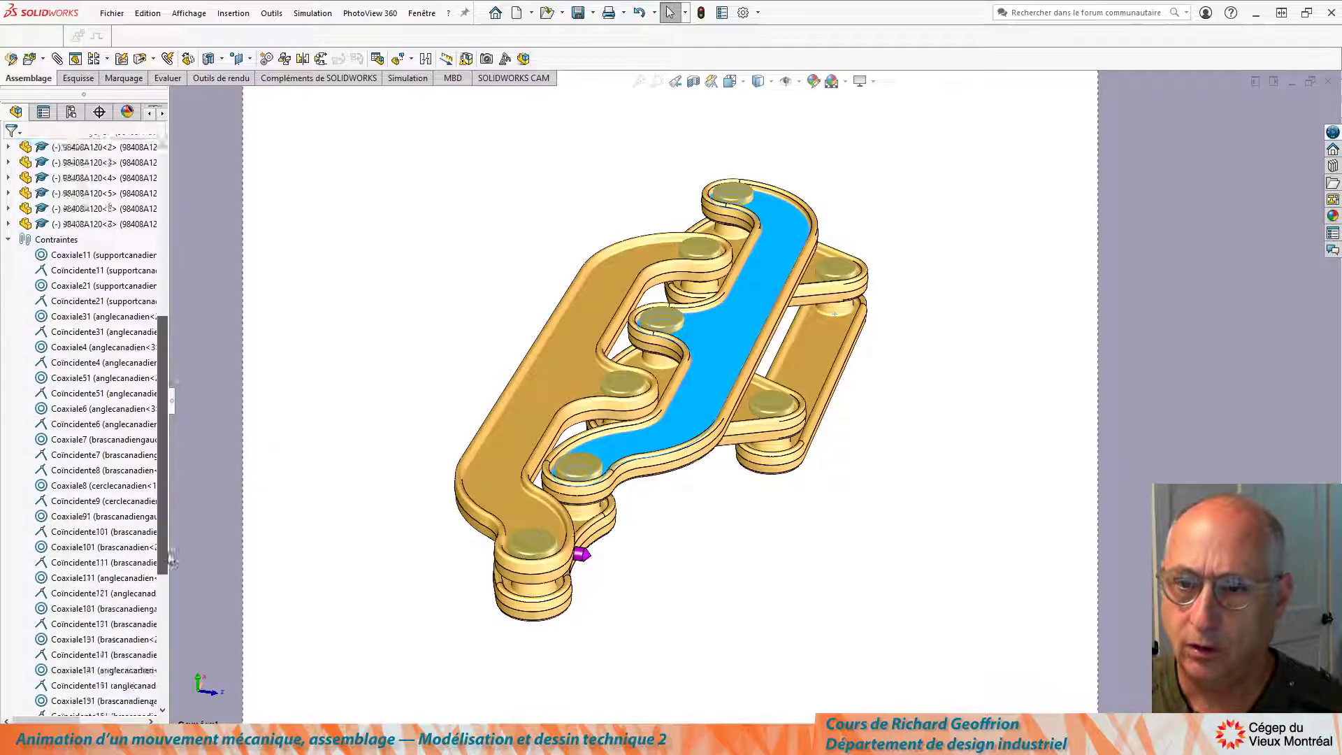
left_click(94, 701)
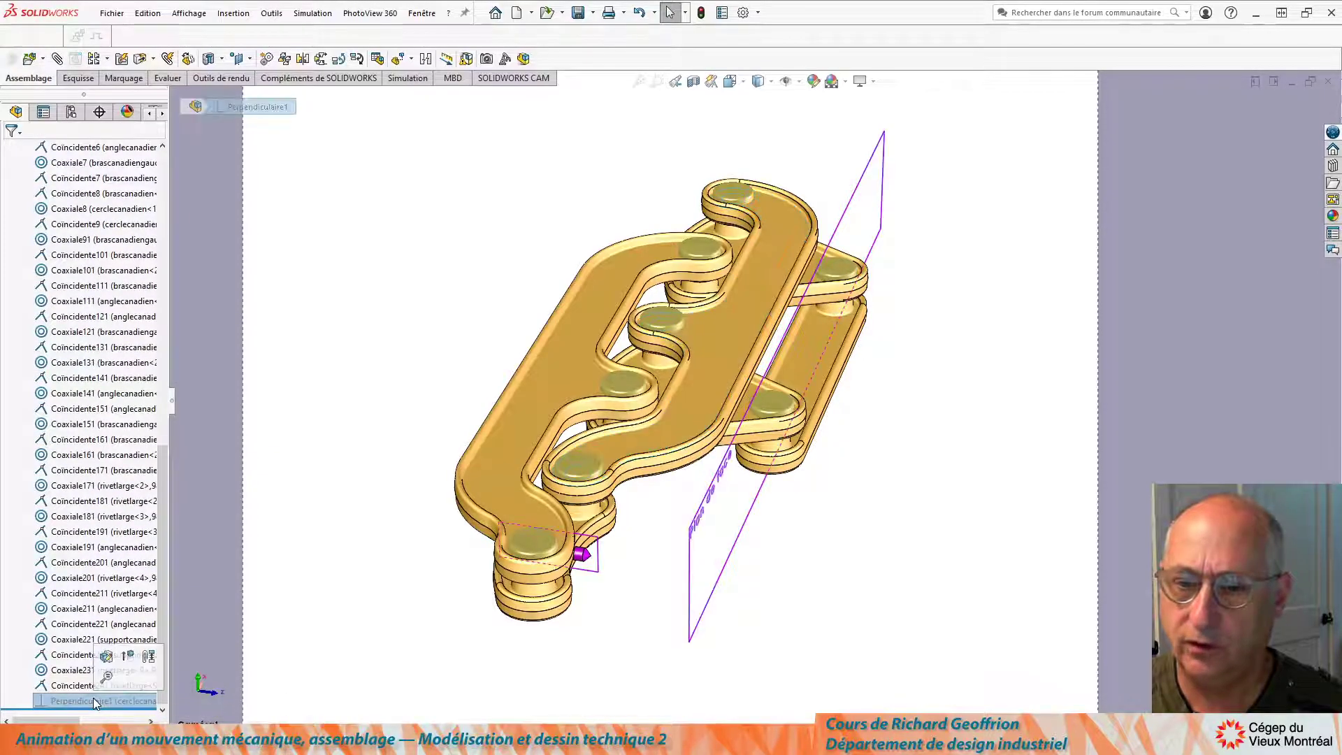
left_click(128, 656)
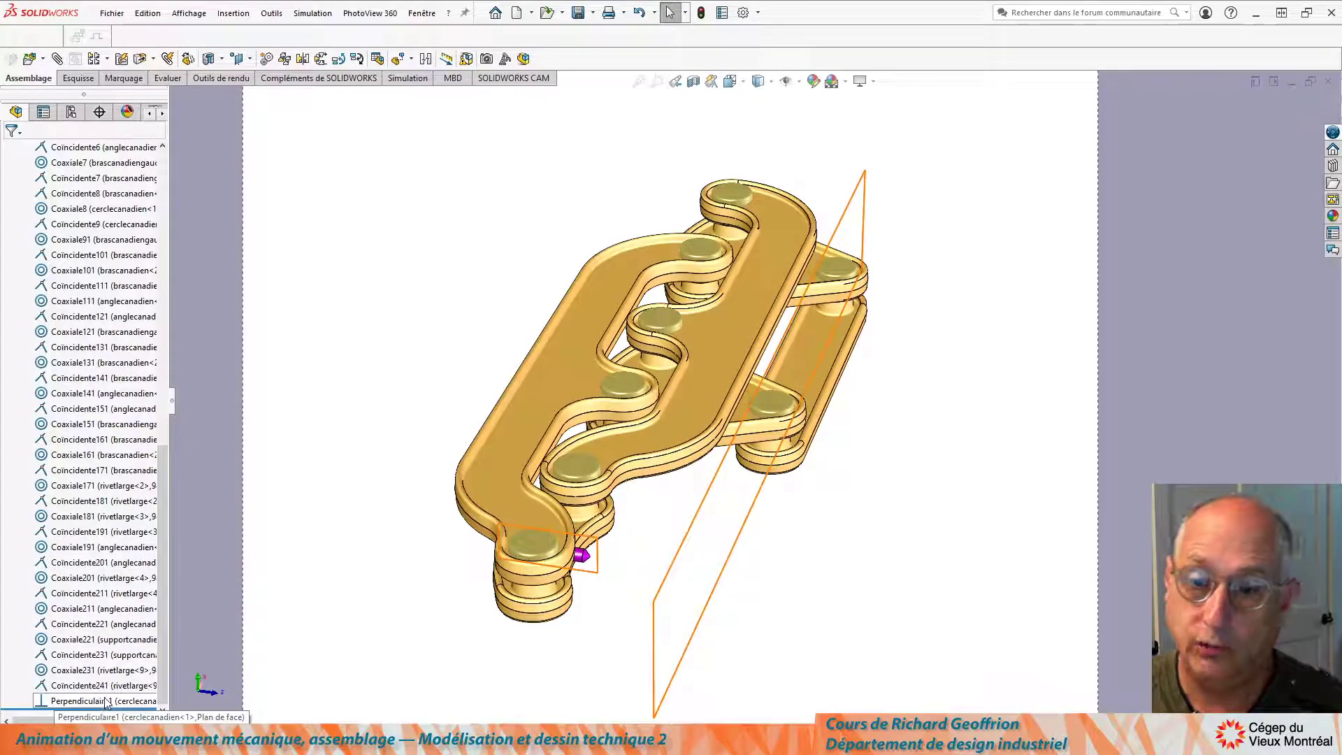
left_click(70, 701)
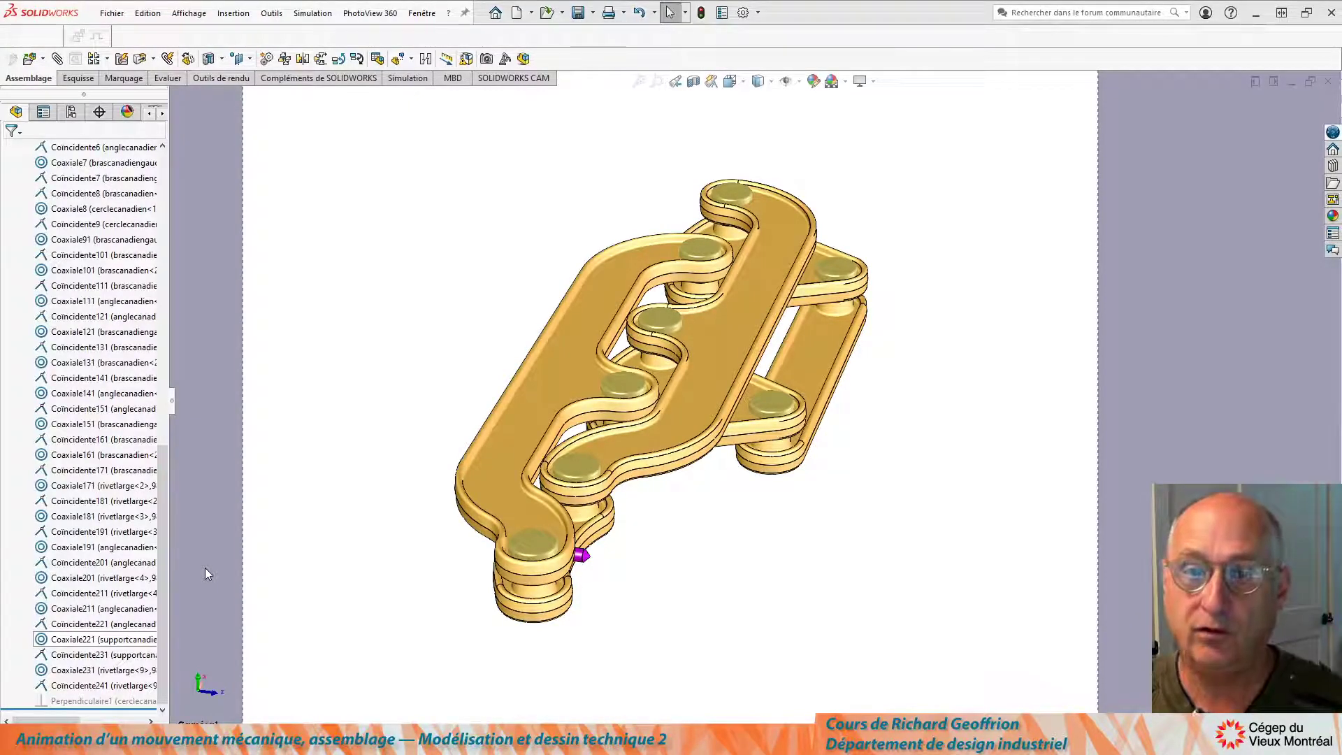
Save the assembly together with its modified cerclecanadien part
key("ctrl+s")
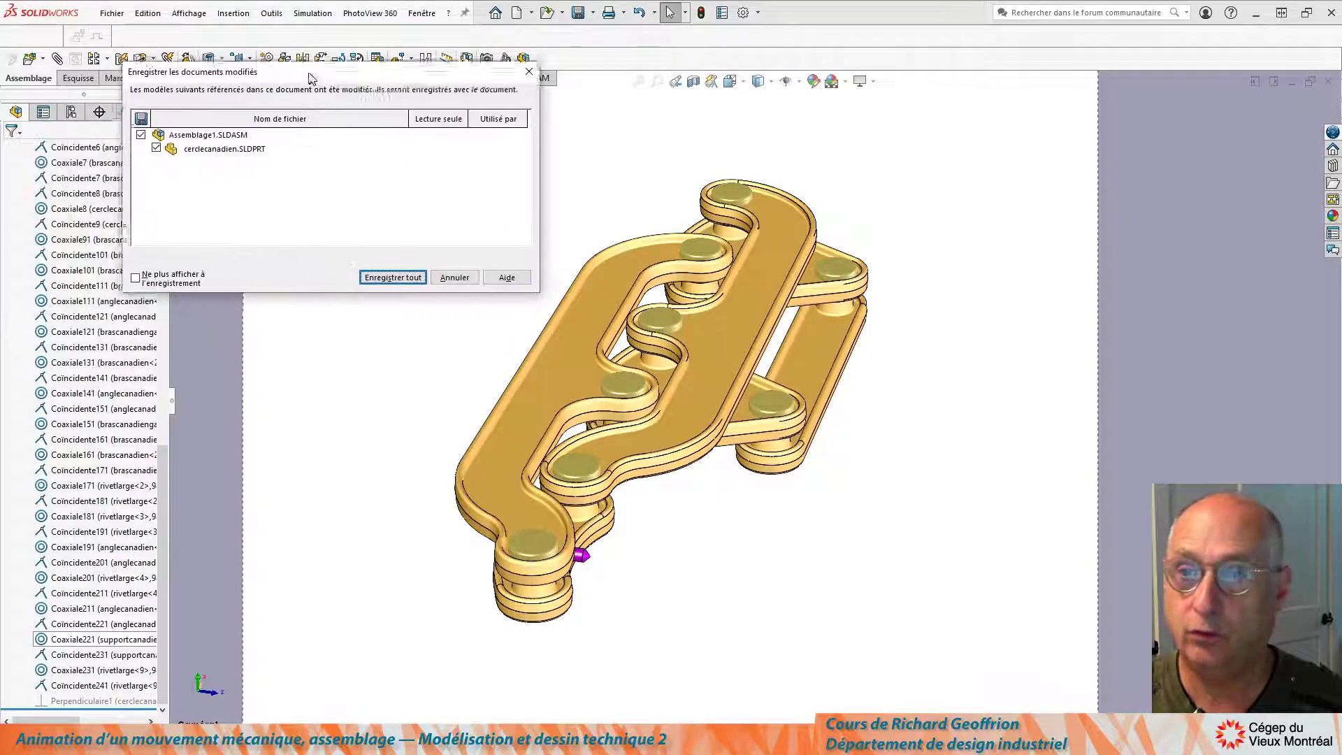